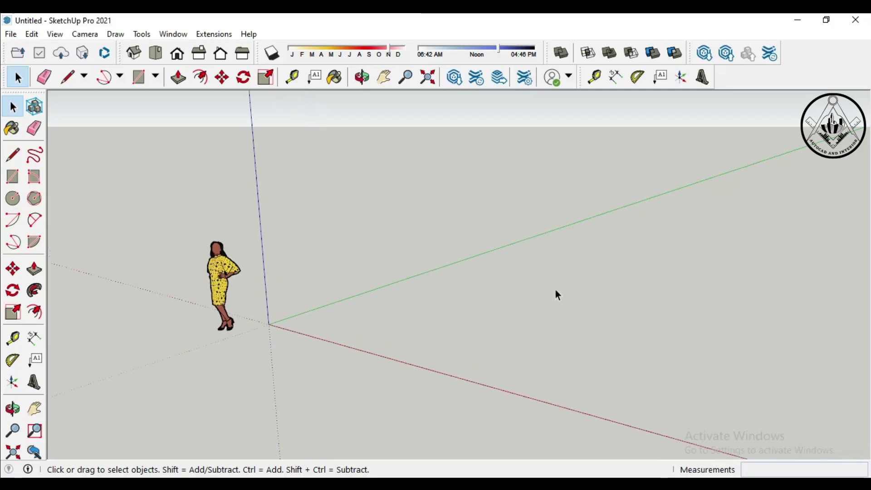
Delete the default standing woman scale figure from the model.
{"action": "left_click", "coordinate": [222, 279]}
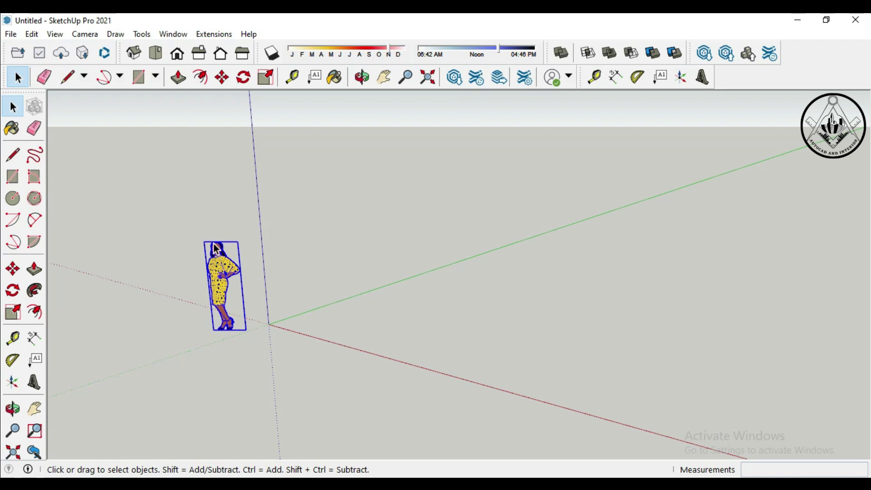
{"action": "key", "text": "Delete"}
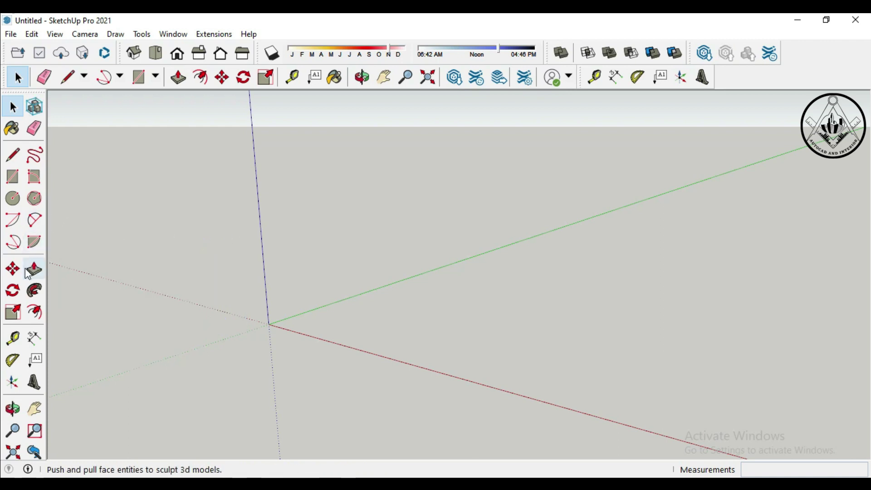
Draw a closed ground outline with lines: 8' along green, 6" across, 8' back, closed at the start.
{"action": "left_click", "coordinate": [15, 156]}
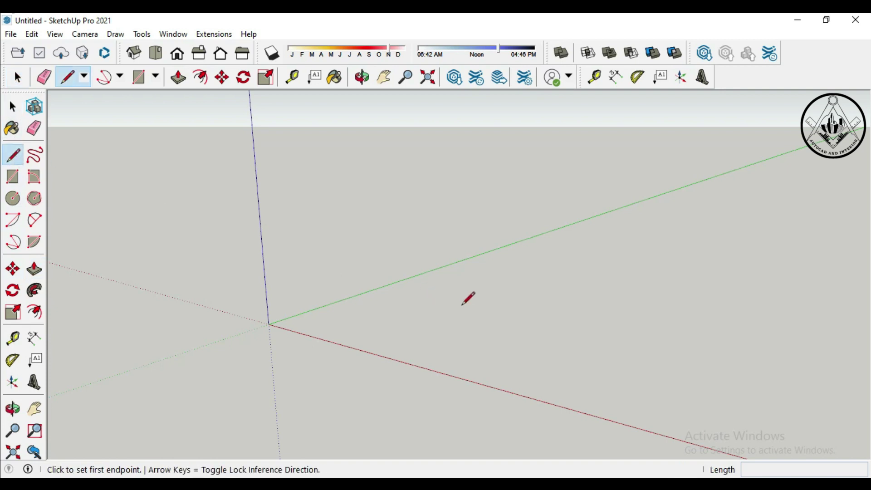
{"action": "left_click", "coordinate": [466, 301]}
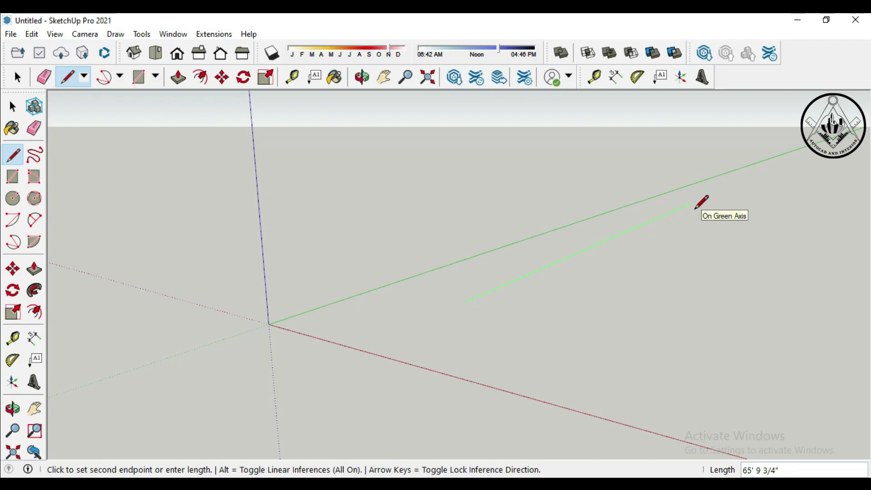
{"action": "type", "text": "8"}
{"action": "key", "text": "Return"}
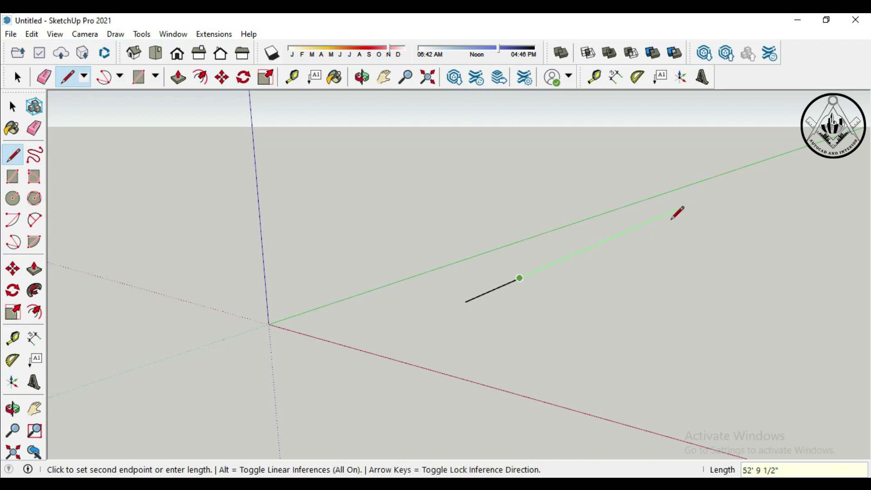
{"action": "scroll", "coordinate": [560, 275], "scroll_direction": "up", "scroll_amount": 2}
{"action": "scroll", "coordinate": [541, 277], "scroll_direction": "up", "scroll_amount": 2}
{"action": "scroll", "coordinate": [542, 277], "scroll_direction": "up", "scroll_amount": 2}
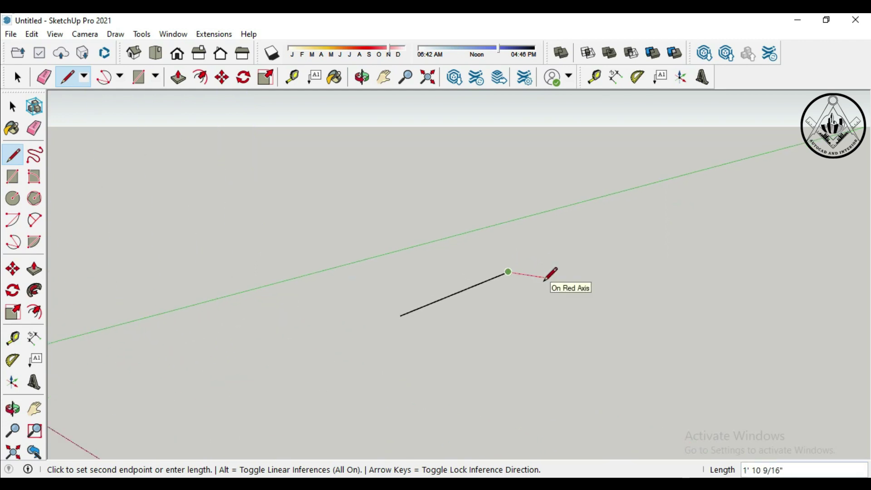
{"action": "type", "text": "6"}
{"action": "key", "text": "Return"}
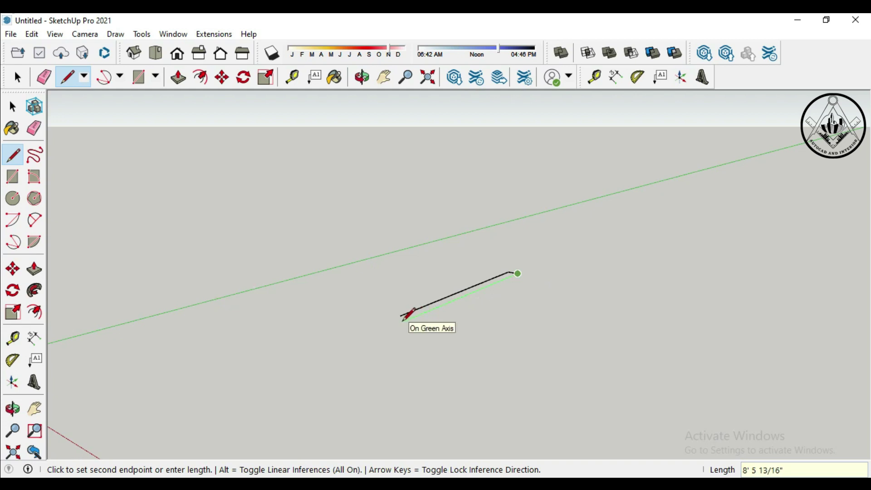
{"action": "type", "text": "8"}
{"action": "key", "text": "Return"}
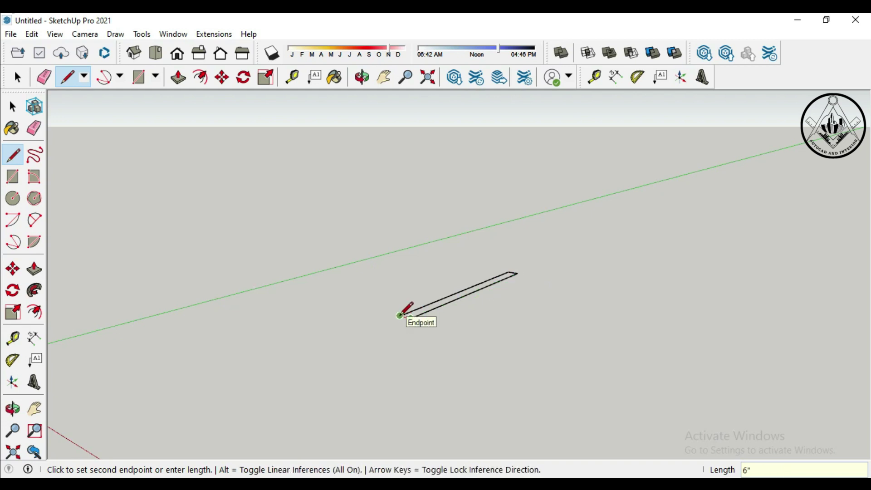
{"action": "left_click", "coordinate": [405, 314]}
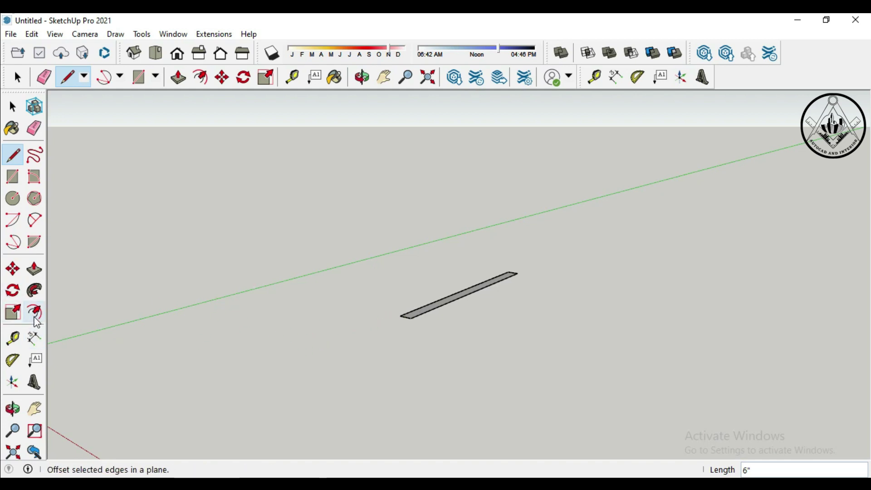
Push/pull the thin outline face up 8' into a standing panel.
{"action": "left_click", "coordinate": [40, 272]}
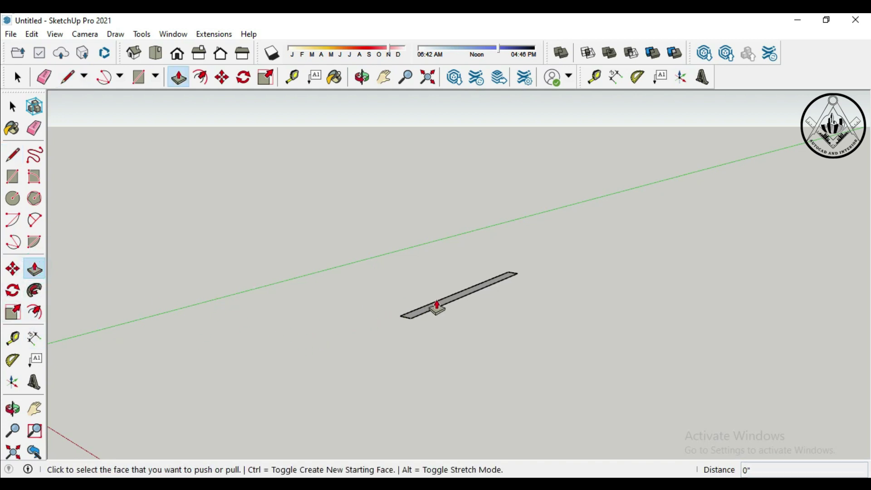
{"action": "left_click", "coordinate": [432, 311]}
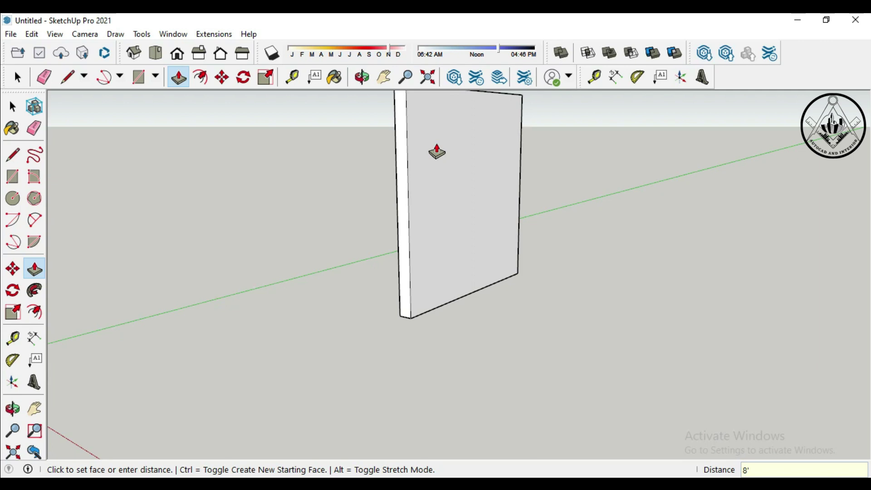
{"action": "key", "text": "Return"}
Widen the panel by pulling its side face out 2'.
{"action": "scroll", "coordinate": [502, 372], "scroll_direction": "down", "scroll_amount": 1}
{"action": "scroll", "coordinate": [502, 372], "scroll_direction": "down", "scroll_amount": 1}
{"action": "mouse_move", "coordinate": [503, 372]}
{"action": "middle_mouse_down"}
{"action": "mouse_move", "coordinate": [489, 363]}
{"action": "mouse_move", "coordinate": [443, 374]}
{"action": "mouse_move", "coordinate": [420, 365]}
{"action": "middle_mouse_up"}
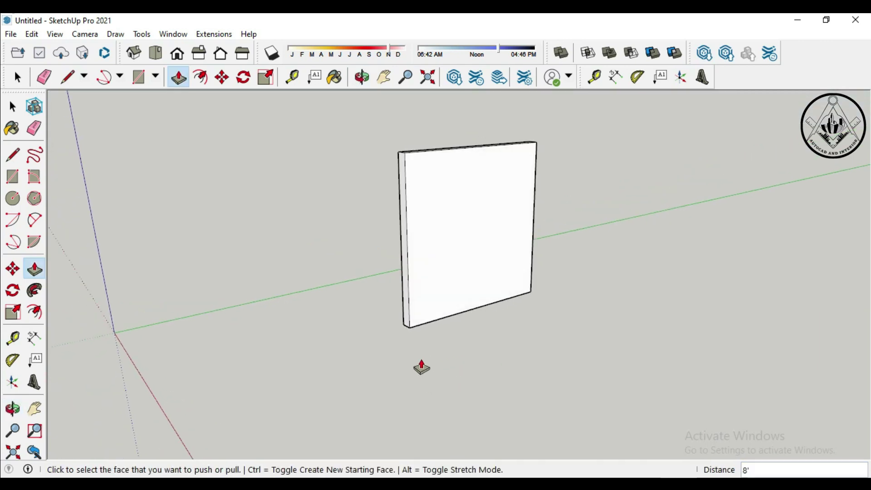
{"action": "left_click", "coordinate": [404, 312]}
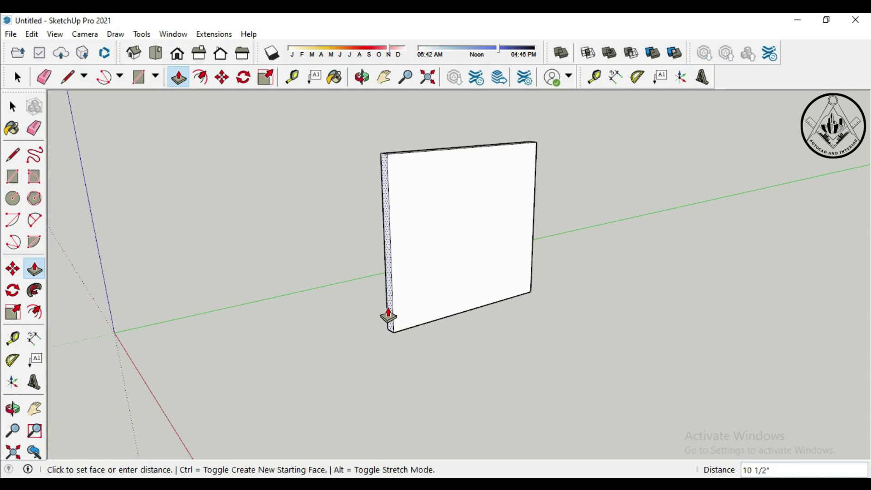
{"action": "type", "text": "2"}
{"action": "key", "text": "Return"}
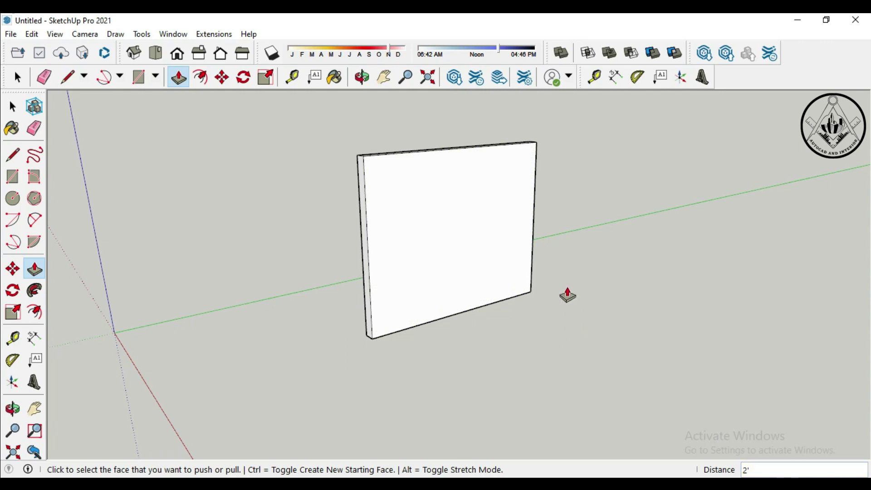
{"action": "scroll", "coordinate": [567, 294], "scroll_direction": "up", "scroll_amount": 1}
{"action": "scroll", "coordinate": [496, 350], "scroll_direction": "down", "scroll_amount": 1}
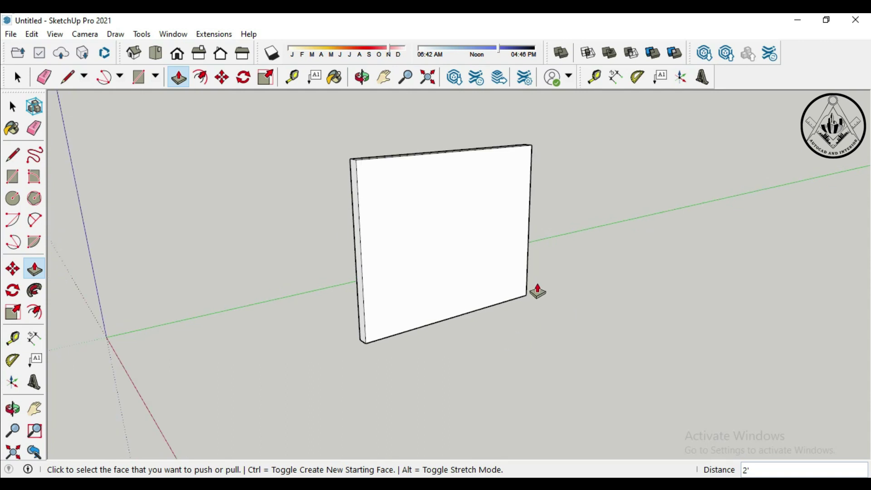
{"action": "scroll", "coordinate": [536, 292], "scroll_direction": "up", "scroll_amount": 1}
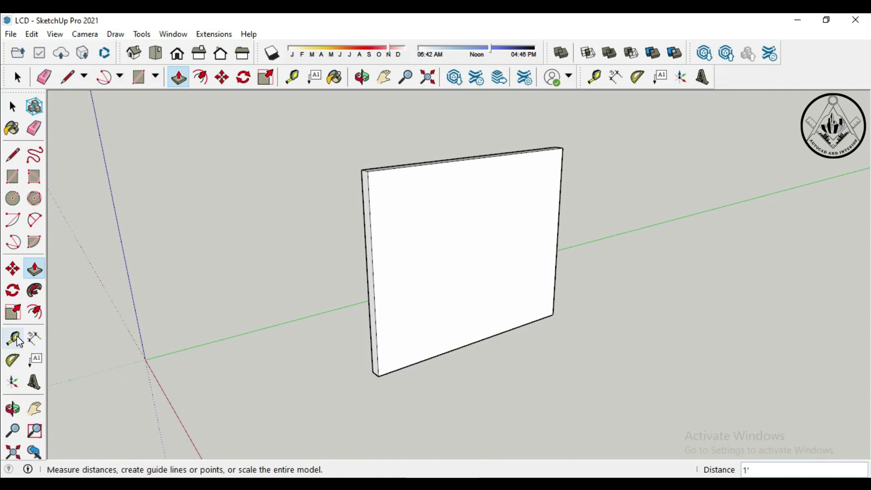
Place guides 2" in from the panel's right and left edges.
{"action": "left_click", "coordinate": [13, 338]}
{"action": "left_click", "coordinate": [557, 235]}
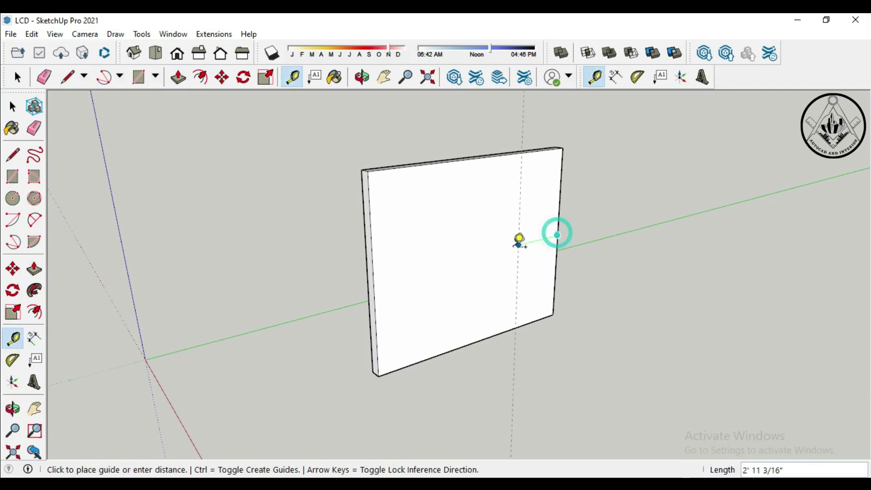
{"action": "type", "text": "2"}
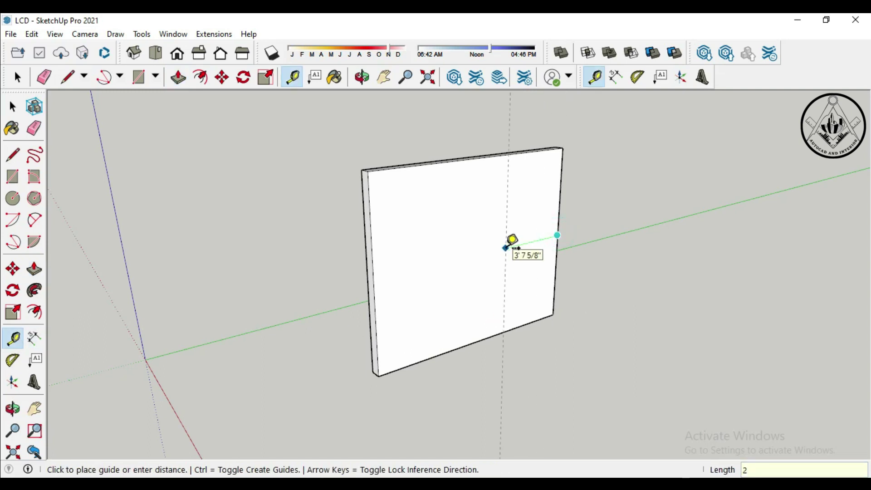
{"action": "key", "text": "Return"}
{"action": "left_click", "coordinate": [373, 269]}
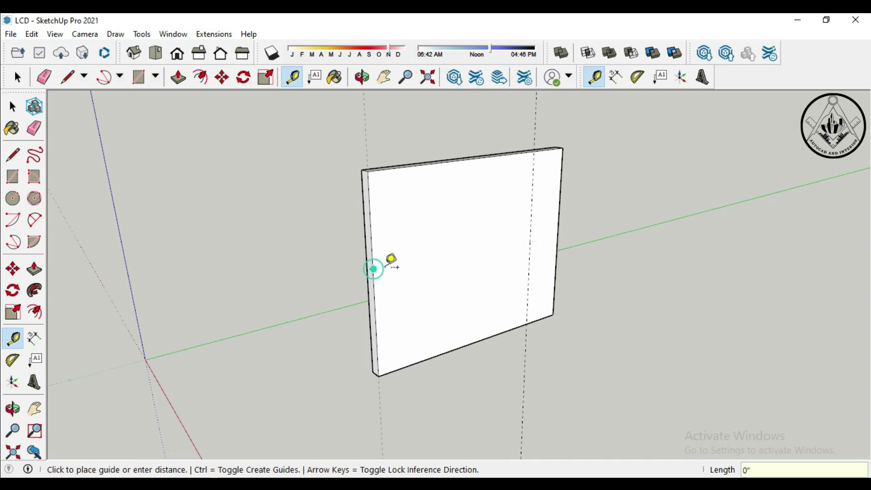
{"action": "type", "text": "2"}
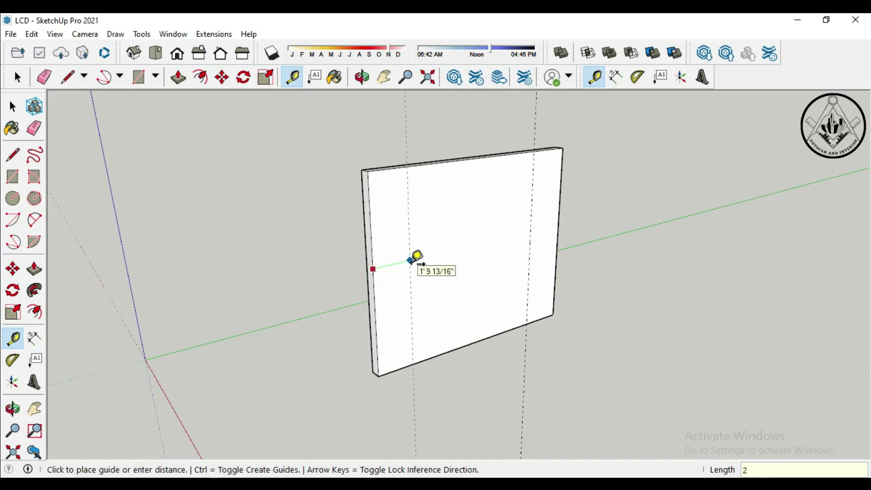
{"action": "key", "text": "Return"}
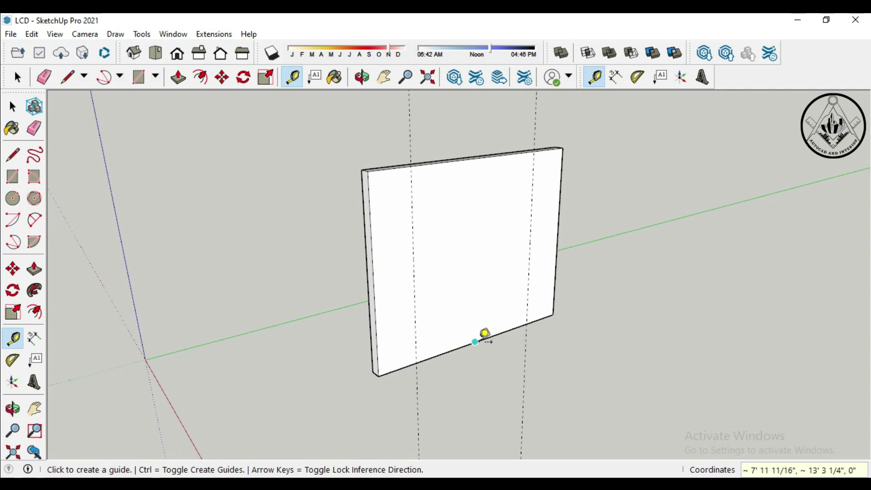
Add guides 18" above the bottom, 1' below the top, and 5' from the right guide.
{"action": "left_click", "coordinate": [478, 341]}
{"action": "type", "text": "18"}
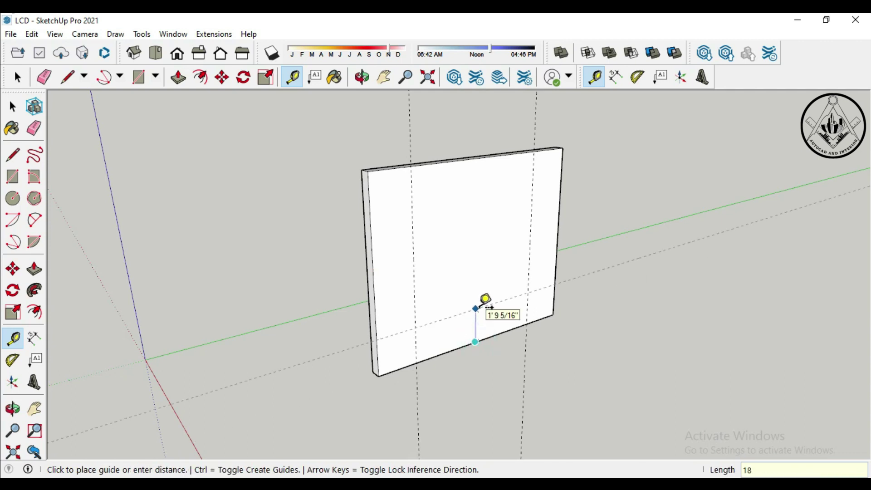
{"action": "key", "text": "Up"}
{"action": "key", "text": "Up"}
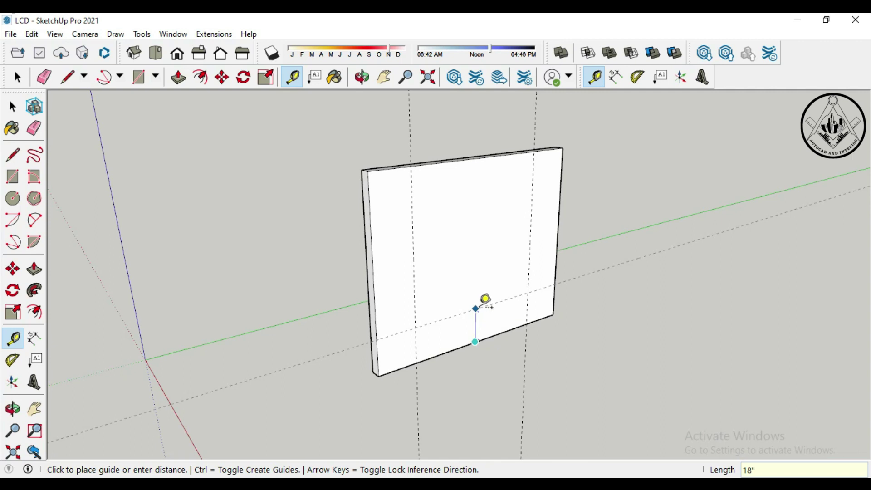
{"action": "left_click", "coordinate": [485, 301]}
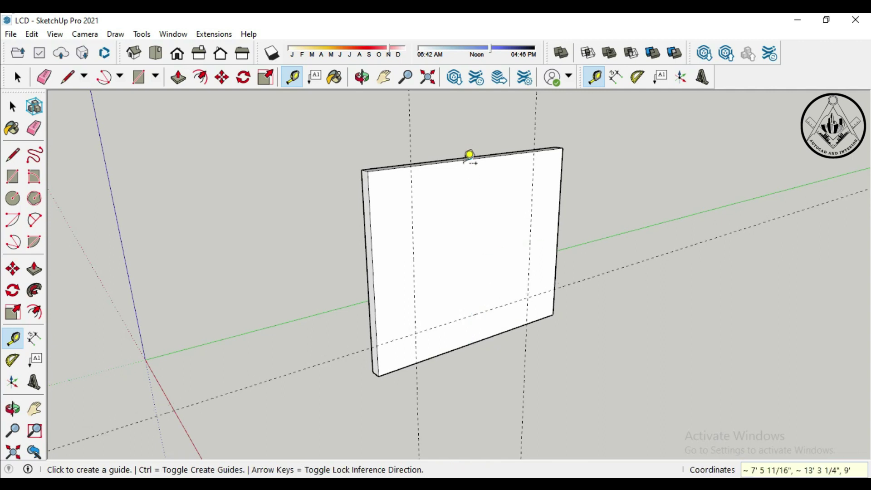
{"action": "left_click", "coordinate": [470, 157]}
{"action": "type", "text": "1"}
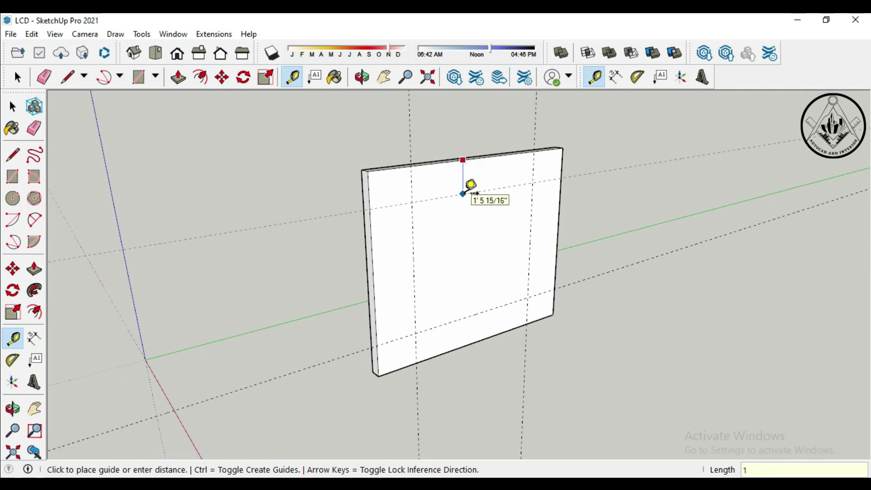
{"action": "key", "text": "Return"}
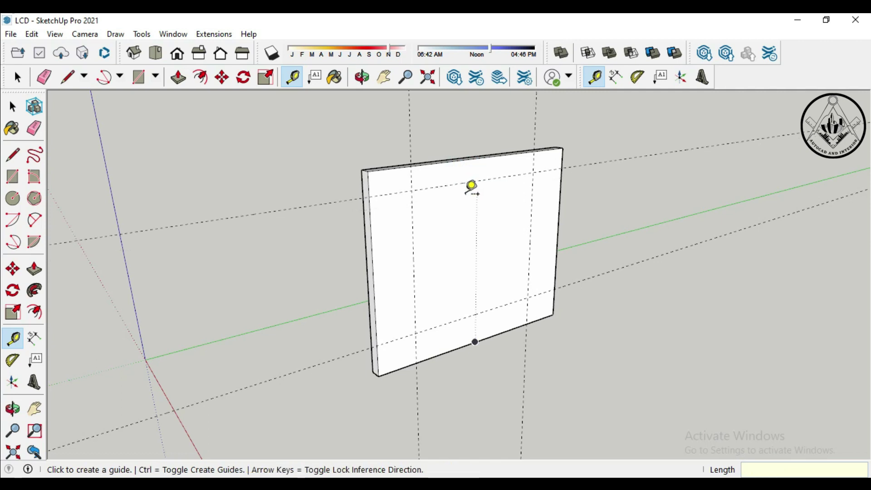
{"action": "left_click", "coordinate": [531, 225]}
{"action": "type", "text": "5'"}
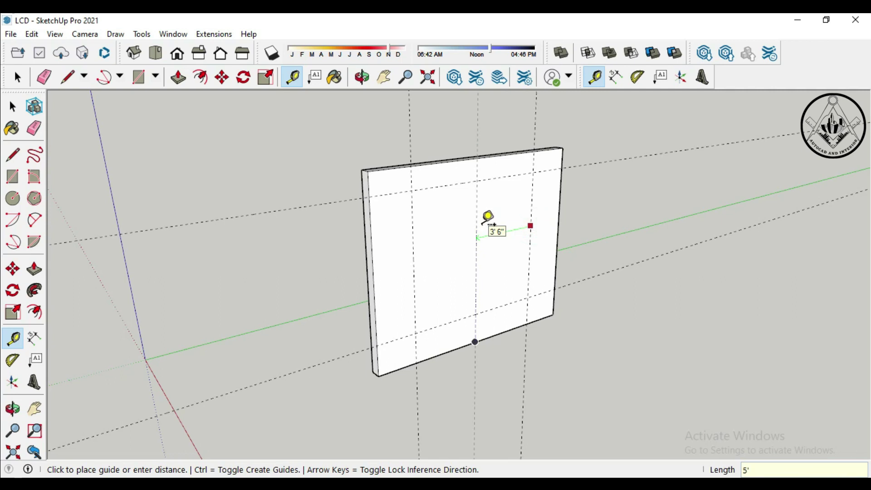
{"action": "key", "text": "Return"}
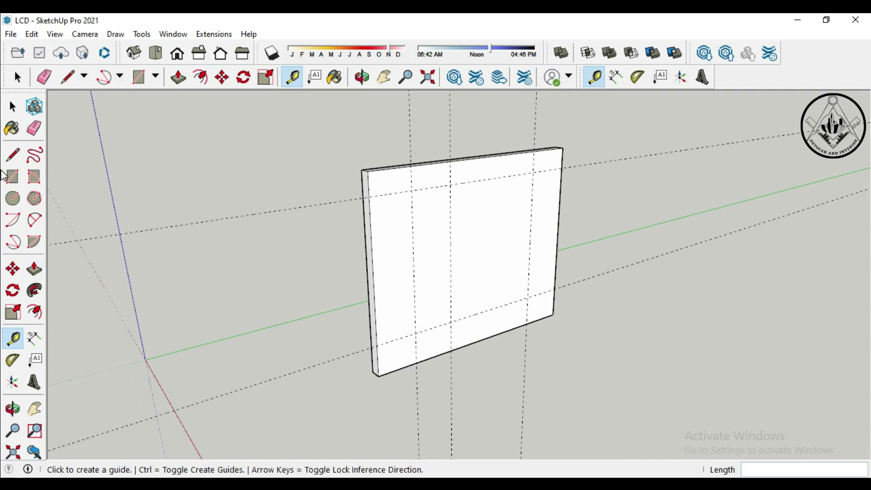
Draw a 6'6" × 5' rectangle and a 6'6" × 2' left strip between the guide crossings.
{"action": "left_click", "coordinate": [15, 178]}
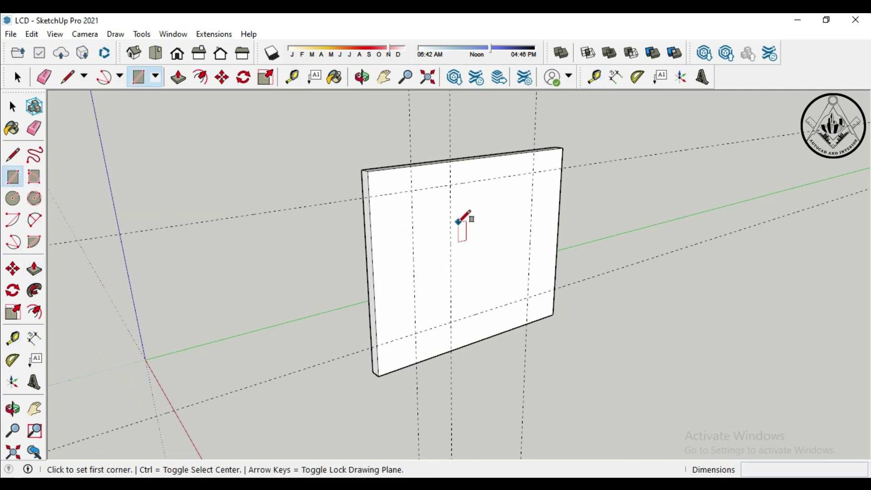
{"action": "left_click", "coordinate": [450, 185]}
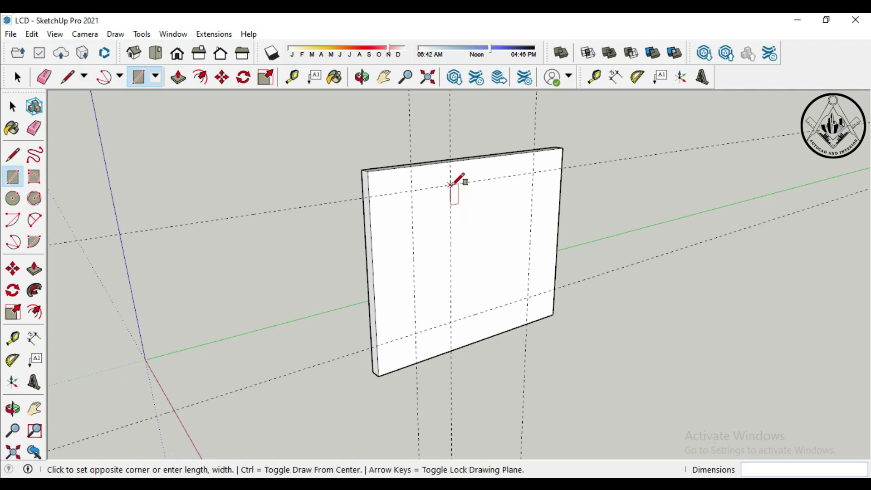
{"action": "left_click", "coordinate": [528, 297]}
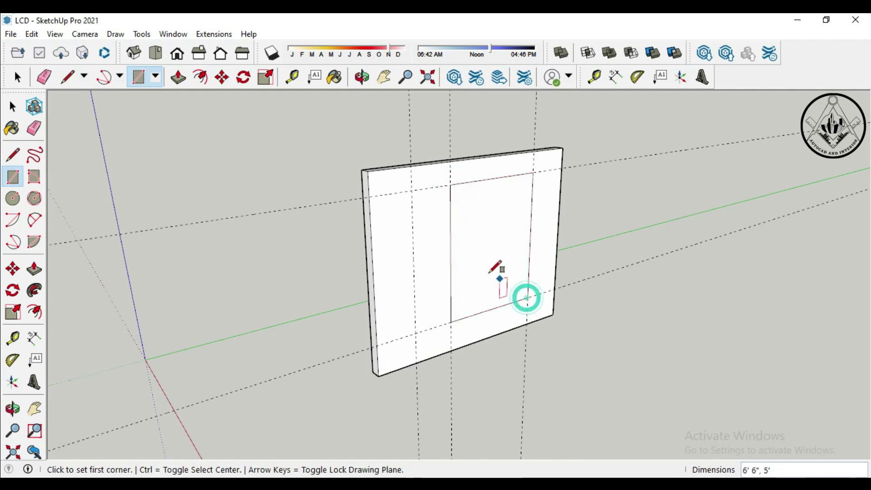
{"action": "left_click", "coordinate": [412, 191]}
{"action": "left_click", "coordinate": [450, 322]}
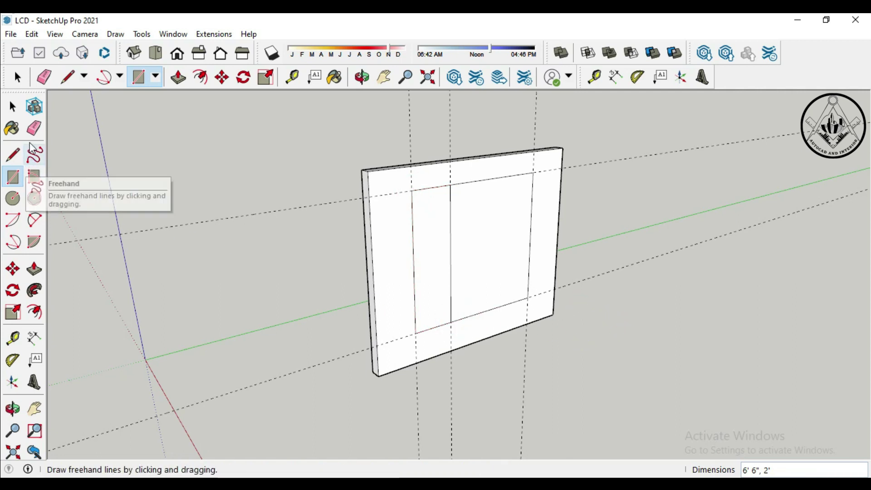
{"action": "left_click", "coordinate": [17, 112]}
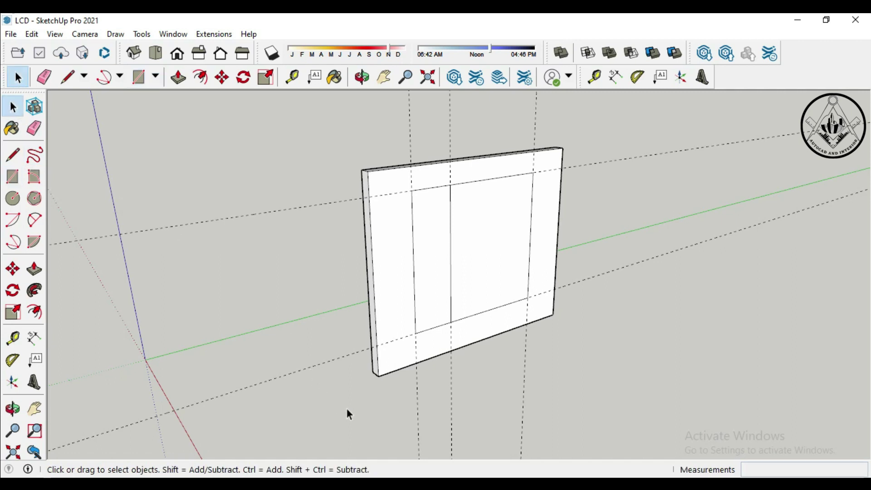
Crossing-select all the dashed guide lines and delete them.
{"action": "left_click_drag", "start_coordinate": [552, 422], "coordinate": [379, 405]}
{"action": "left_click_drag", "start_coordinate": [649, 279], "coordinate": [622, 144]}
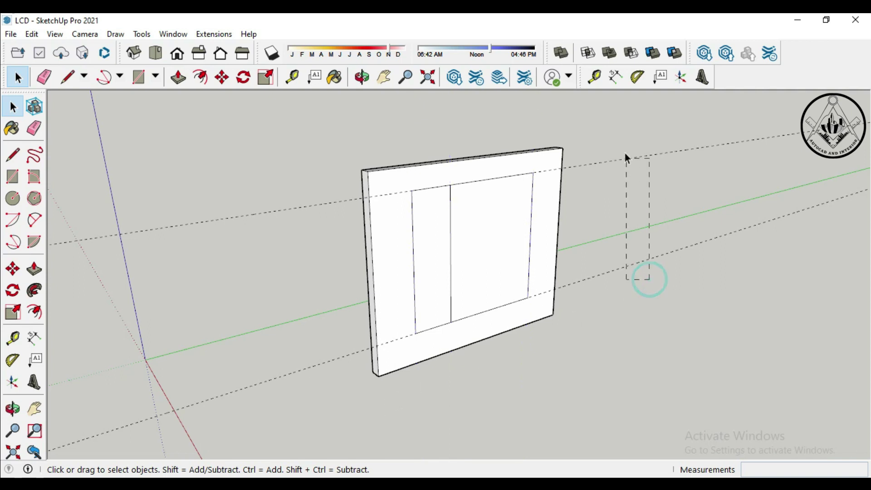
{"action": "key", "text": "Delete"}
{"action": "key", "text": "shift+z"}
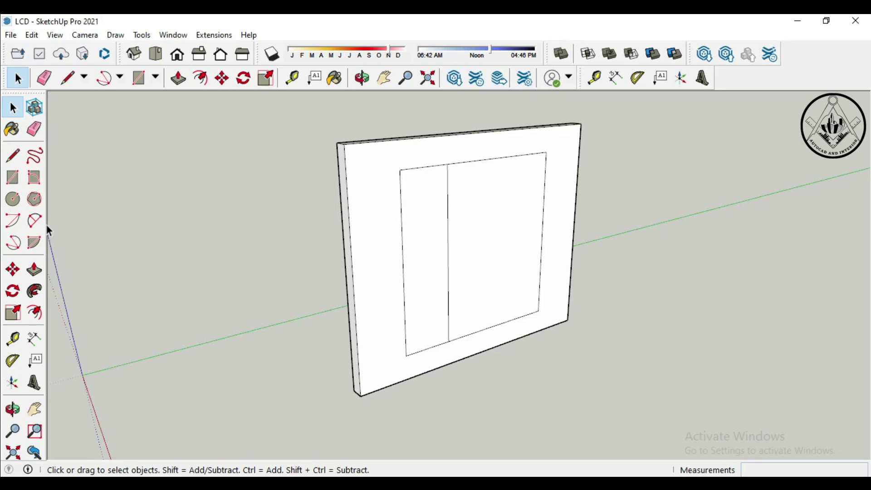
Select every edge of the two inner rectangles, including the middle divider.
{"action": "left_click", "coordinate": [460, 162]}
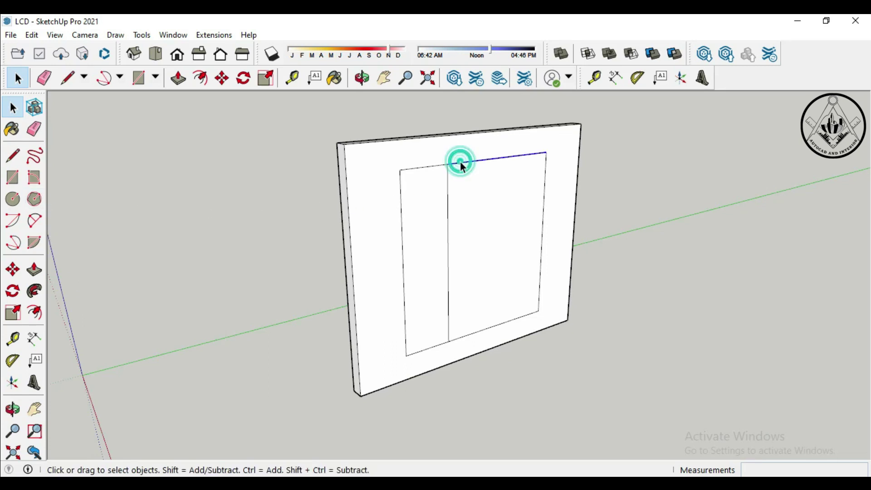
{"action": "left_click", "coordinate": [435, 166], "text": "shift"}
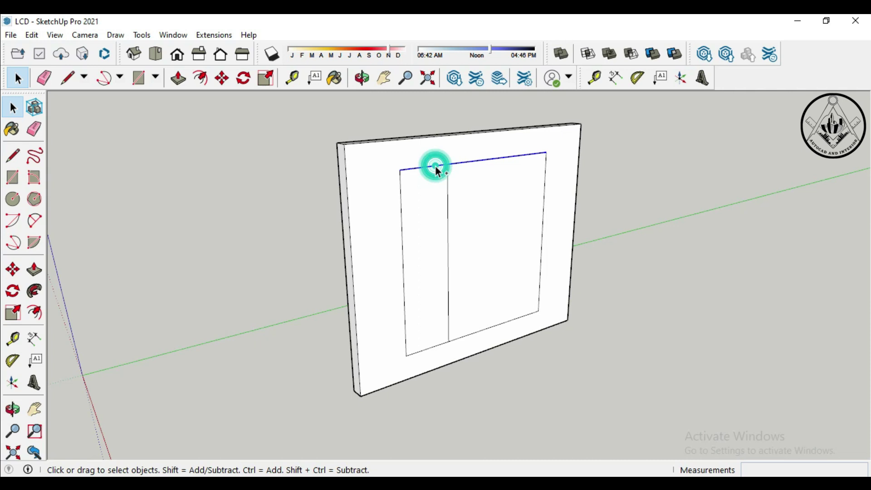
{"action": "left_click", "coordinate": [402, 217], "text": "shift"}
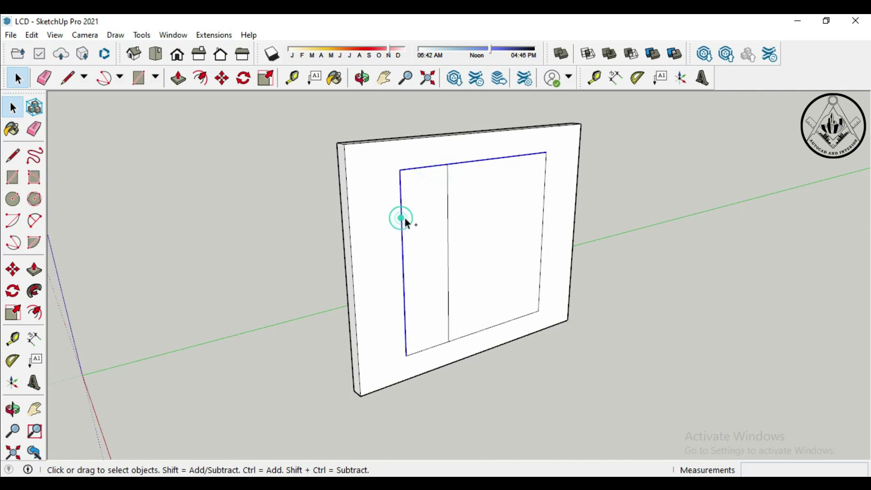
{"action": "left_click", "coordinate": [448, 226], "text": "shift"}
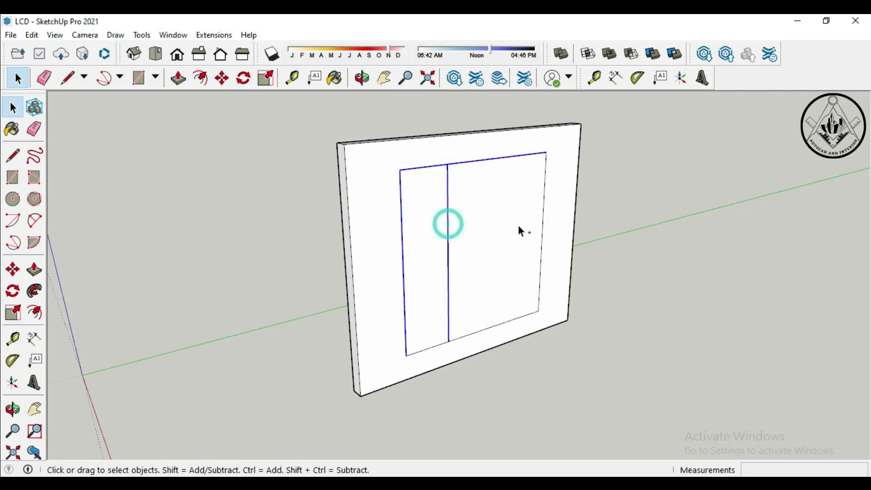
{"action": "left_click", "coordinate": [543, 235], "text": "shift"}
{"action": "left_click", "coordinate": [499, 325], "text": "shift"}
{"action": "left_click", "coordinate": [435, 347], "text": "shift"}
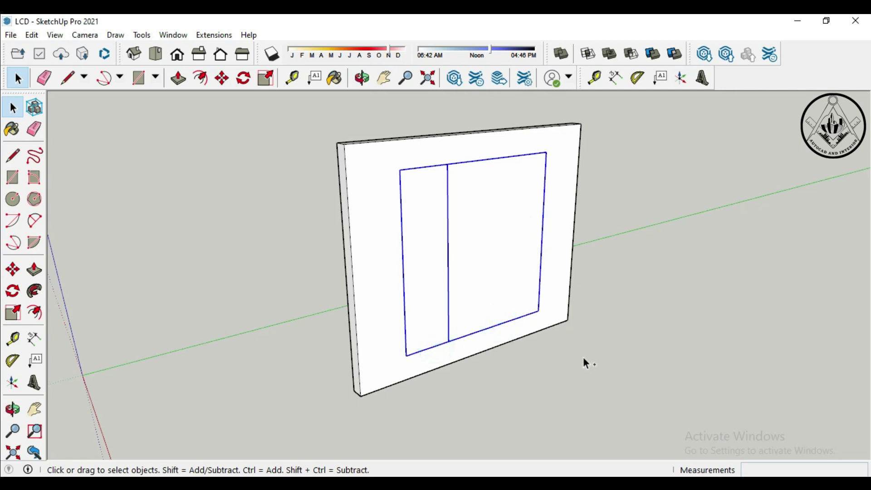
Copy the two-part outline and paste the copy to the right of the board.
{"action": "left_click", "coordinate": [13, 269]}
{"action": "scroll", "coordinate": [163, 255], "scroll_direction": "down", "scroll_amount": 1}
{"action": "scroll", "coordinate": [162, 256], "scroll_direction": "down", "scroll_amount": 1}
{"action": "scroll", "coordinate": [162, 255], "scroll_direction": "down", "scroll_amount": 1}
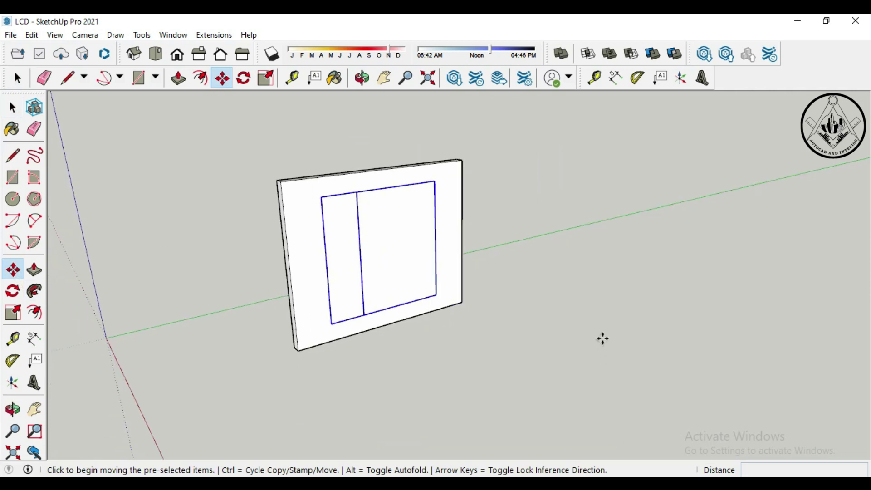
{"action": "key", "text": "ctrl+c"}
{"action": "key", "text": "ctrl+v"}
{"action": "left_click", "coordinate": [573, 327]}
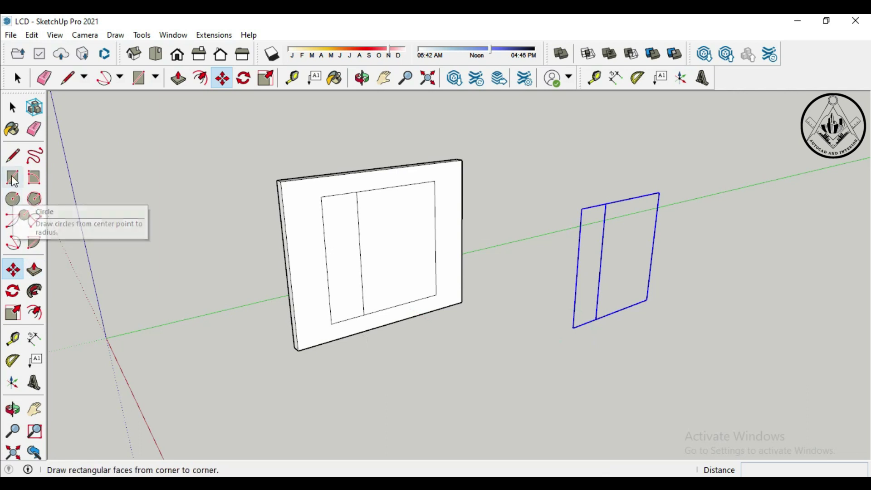
Draw a rectangle corner to corner over the copy to fill it with faces.
{"action": "left_click", "coordinate": [13, 177]}
{"action": "left_click", "coordinate": [606, 203]}
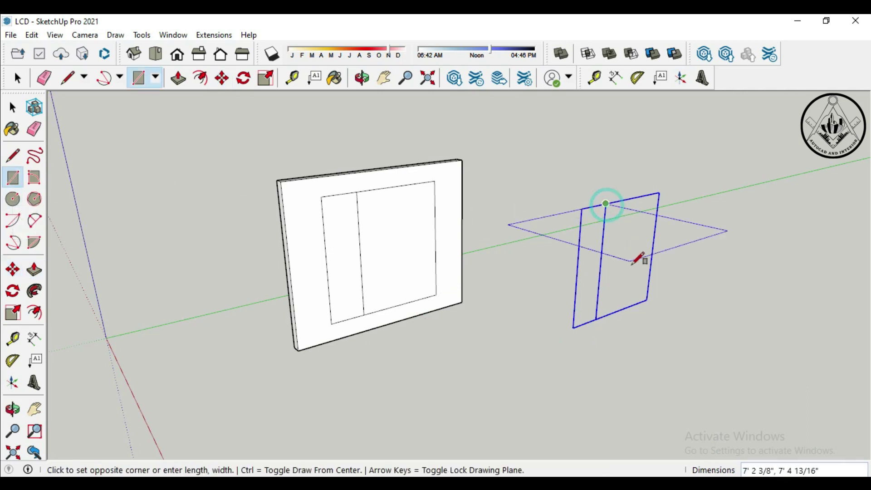
{"action": "type", "text": "7', 5'"}
{"action": "left_click", "coordinate": [646, 299]}
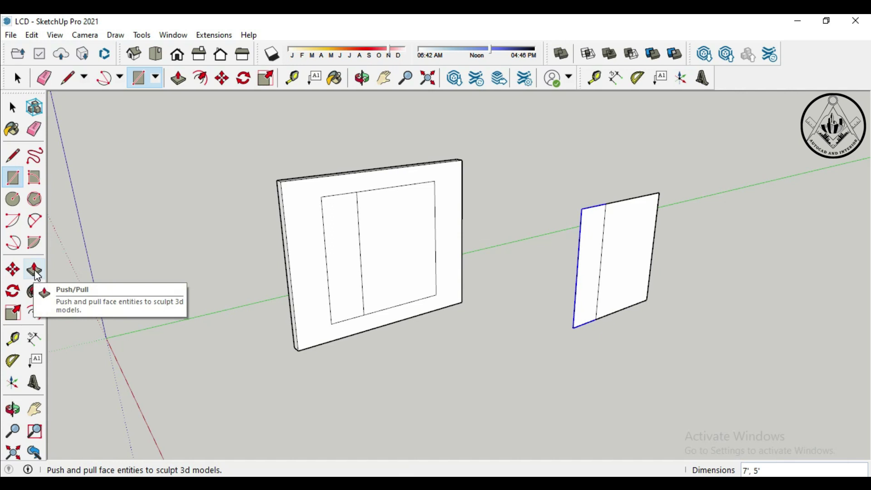
{"action": "left_click", "coordinate": [37, 273]}
Push/pull the copy's right face and narrow left strip out about 1 5/8".
{"action": "left_click", "coordinate": [626, 278]}
{"action": "type", "text": "1\""}
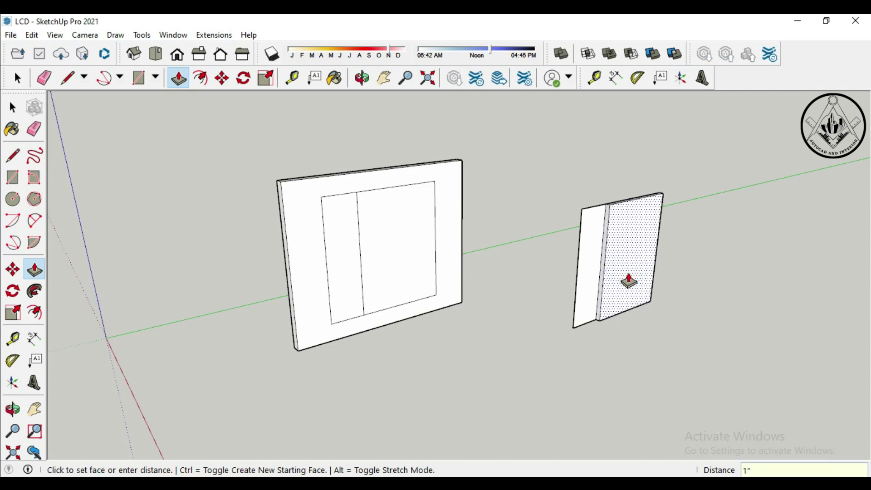
{"action": "left_click", "coordinate": [628, 281]}
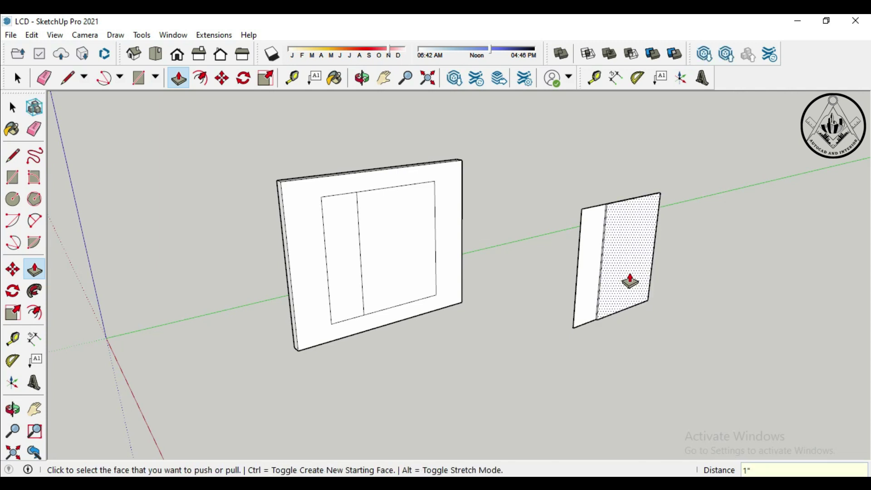
{"action": "left_click", "coordinate": [629, 278]}
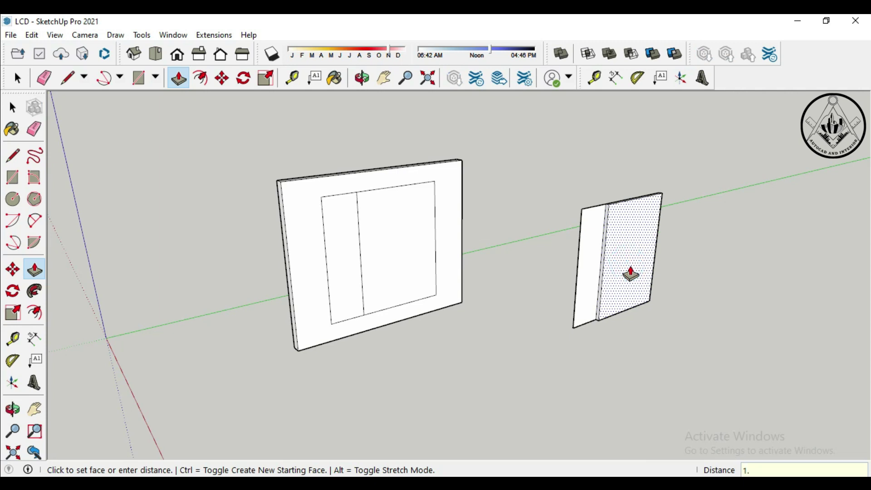
{"action": "left_click", "coordinate": [630, 274]}
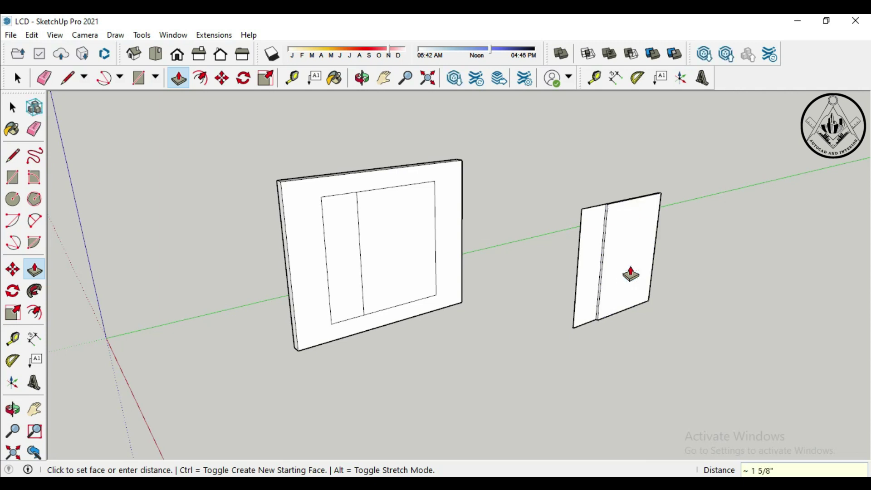
{"action": "left_click", "coordinate": [590, 282]}
{"action": "type", "text": "1.6"}
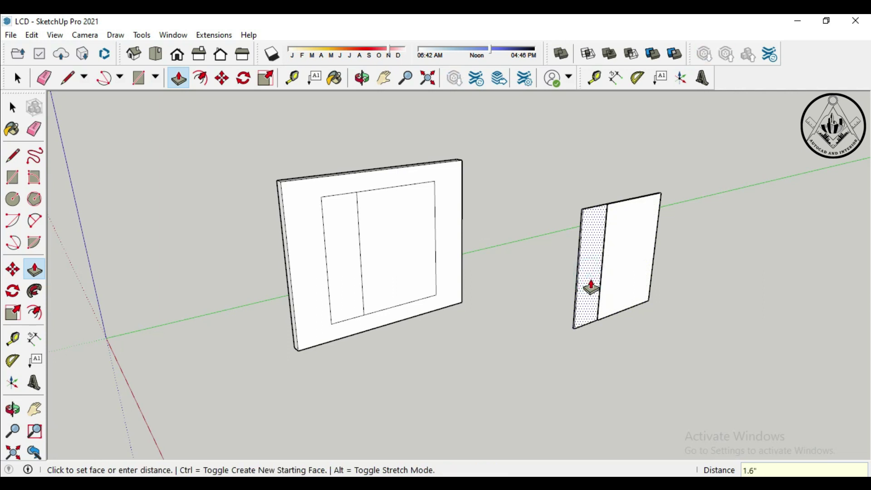
{"action": "key", "text": "Return"}
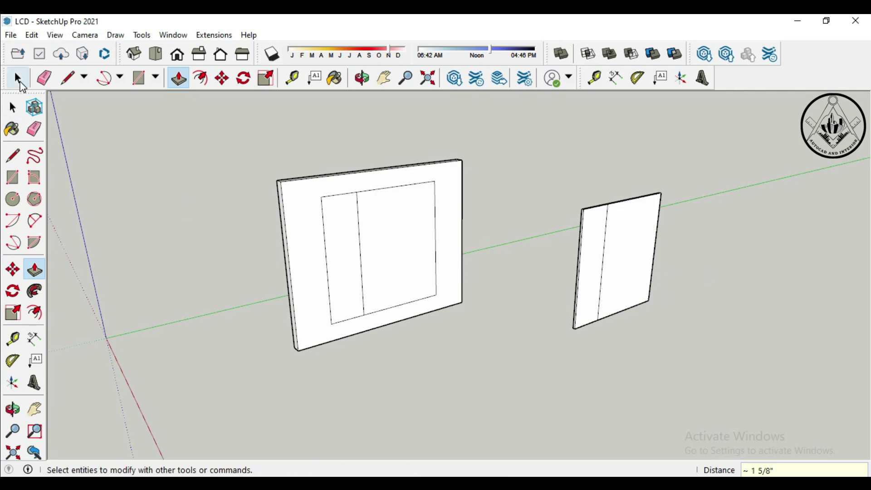
Move the thickened panel by its top-left corner onto the board opening's corner, checking the fit.
{"action": "left_click", "coordinate": [17, 78]}
{"action": "mouse_move", "coordinate": [695, 340]}
{"action": "left_mouse_down"}
{"action": "mouse_move", "coordinate": [565, 202]}
{"action": "mouse_move", "coordinate": [500, 203]}
{"action": "left_mouse_up"}
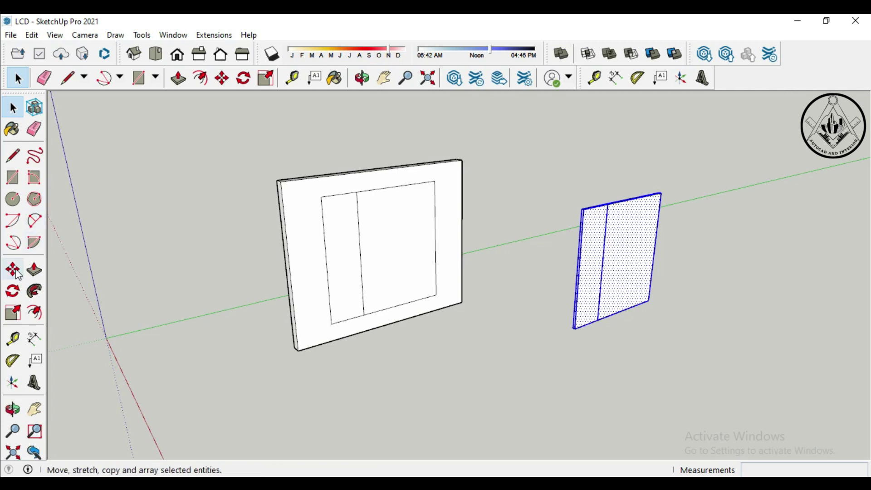
{"action": "left_click", "coordinate": [13, 269]}
{"action": "scroll", "coordinate": [694, 223], "scroll_direction": "up", "scroll_amount": 3}
{"action": "left_click", "coordinate": [695, 224]}
{"action": "scroll", "coordinate": [700, 224], "scroll_direction": "down", "scroll_amount": 1}
{"action": "middle_click_drag", "start_coordinate": [349, 230], "coordinate": [327, 216]}
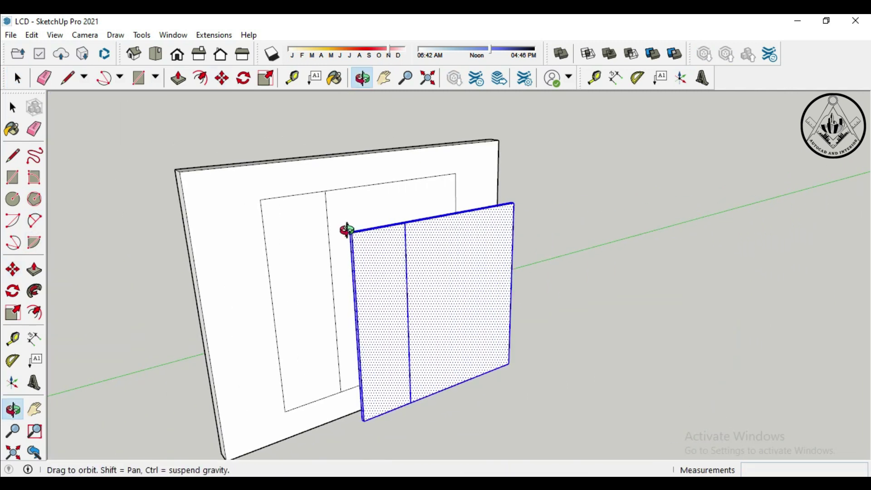
{"action": "scroll", "coordinate": [293, 213], "scroll_direction": "up", "scroll_amount": 2}
{"action": "scroll", "coordinate": [293, 213], "scroll_direction": "up", "scroll_amount": 2}
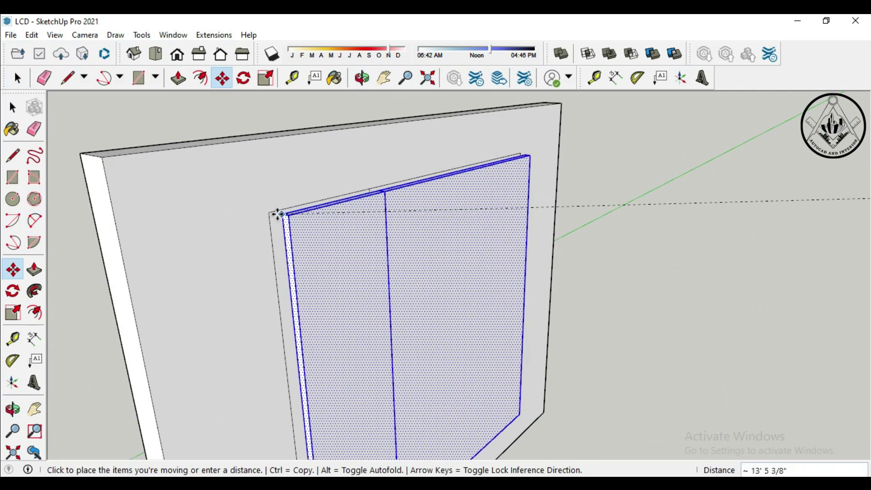
{"action": "left_click", "coordinate": [268, 214]}
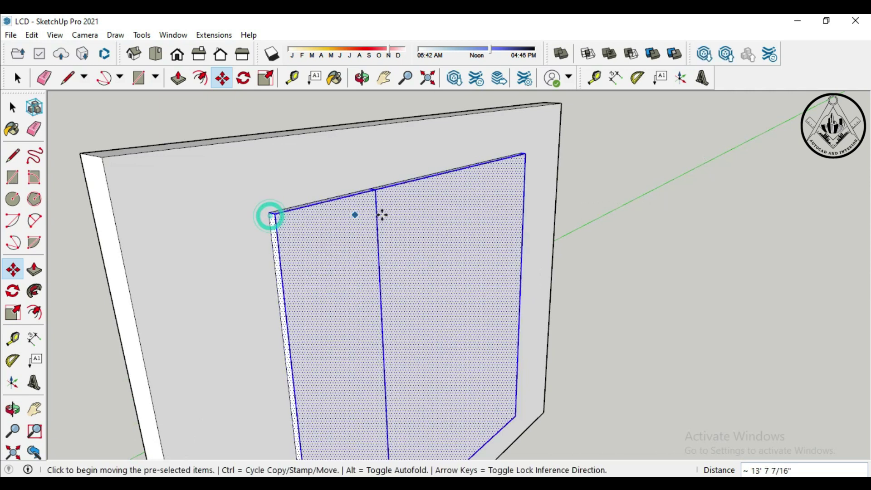
{"action": "scroll", "coordinate": [390, 214], "scroll_direction": "down", "scroll_amount": 1}
{"action": "scroll", "coordinate": [391, 216], "scroll_direction": "down", "scroll_amount": 1}
{"action": "scroll", "coordinate": [397, 220], "scroll_direction": "down", "scroll_amount": 1}
{"action": "scroll", "coordinate": [403, 223], "scroll_direction": "down", "scroll_amount": 1}
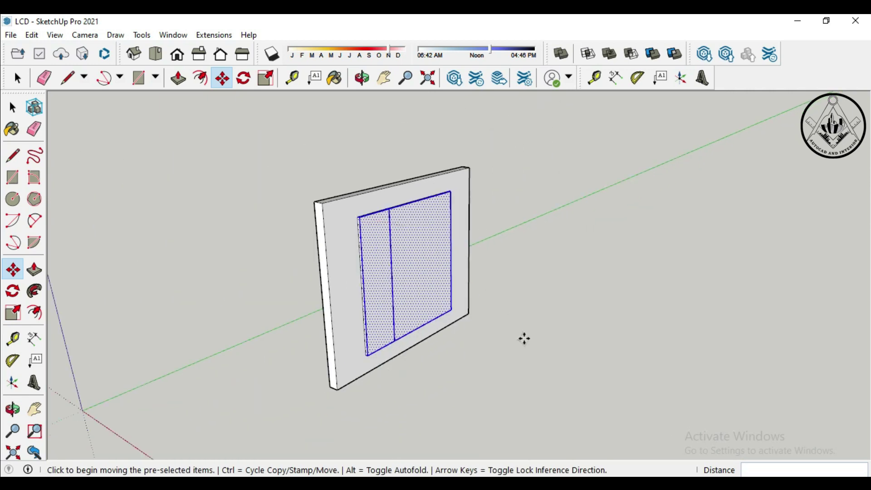
{"action": "middle_click_drag", "start_coordinate": [521, 339], "coordinate": [482, 342]}
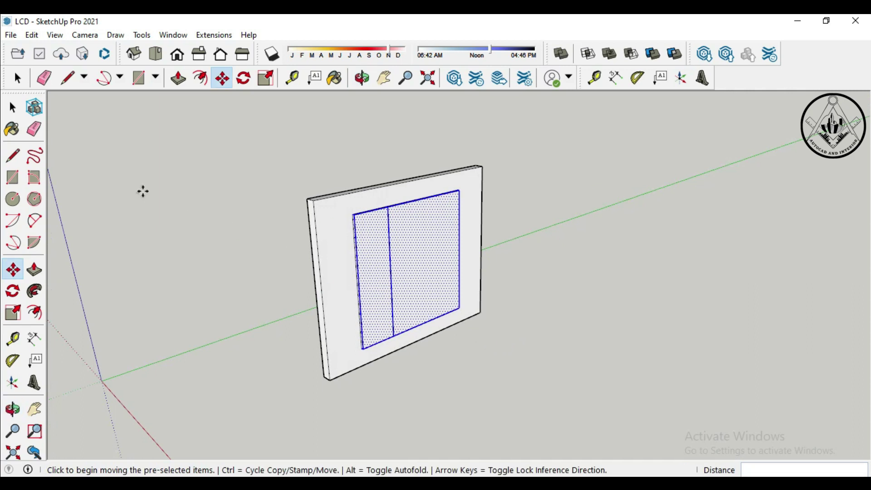
{"action": "left_click", "coordinate": [18, 78]}
Place two closely spaced horizontal guides across the middle of the inner panel.
{"action": "left_click", "coordinate": [566, 338]}
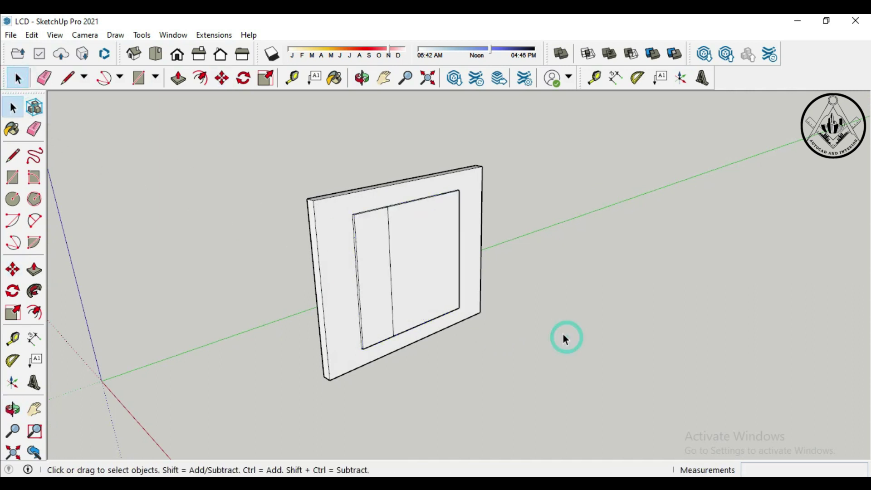
{"action": "scroll", "coordinate": [451, 282], "scroll_direction": "up", "scroll_amount": 1}
{"action": "scroll", "coordinate": [451, 281], "scroll_direction": "up", "scroll_amount": 1}
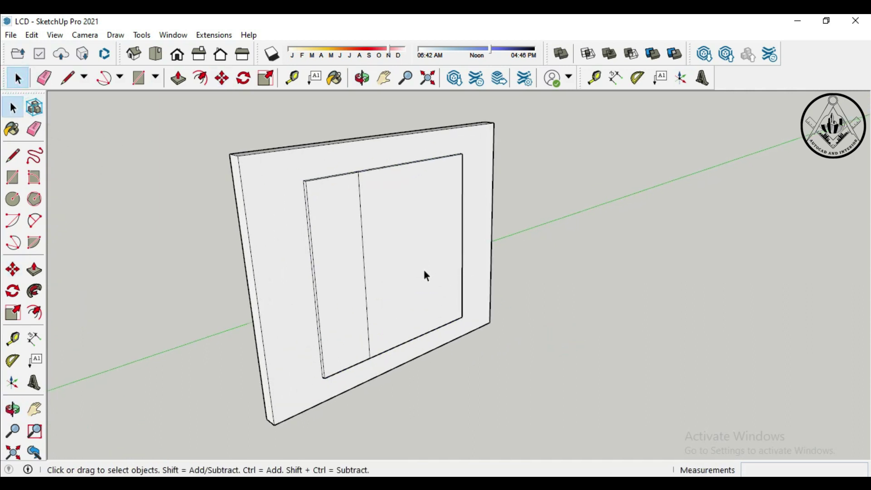
{"action": "left_click", "coordinate": [13, 338]}
{"action": "left_click", "coordinate": [554, 362]}
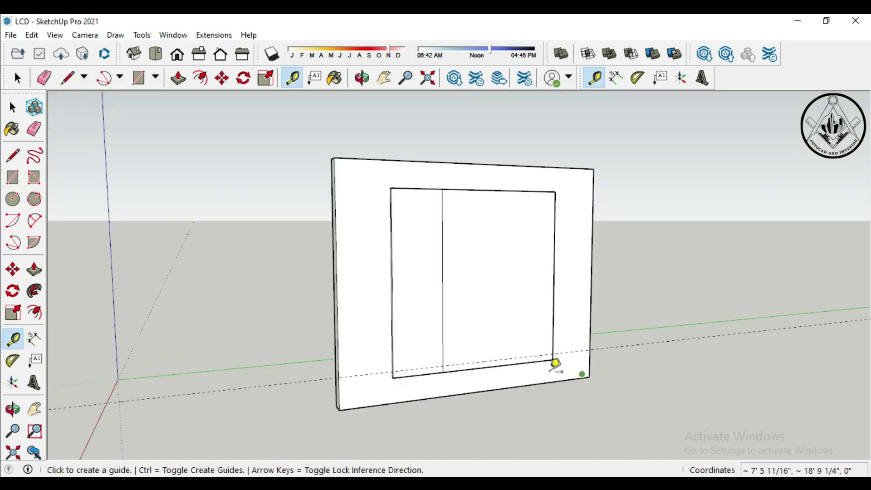
{"action": "scroll", "coordinate": [485, 351], "scroll_direction": "up", "scroll_amount": 3}
{"action": "left_click", "coordinate": [490, 363]}
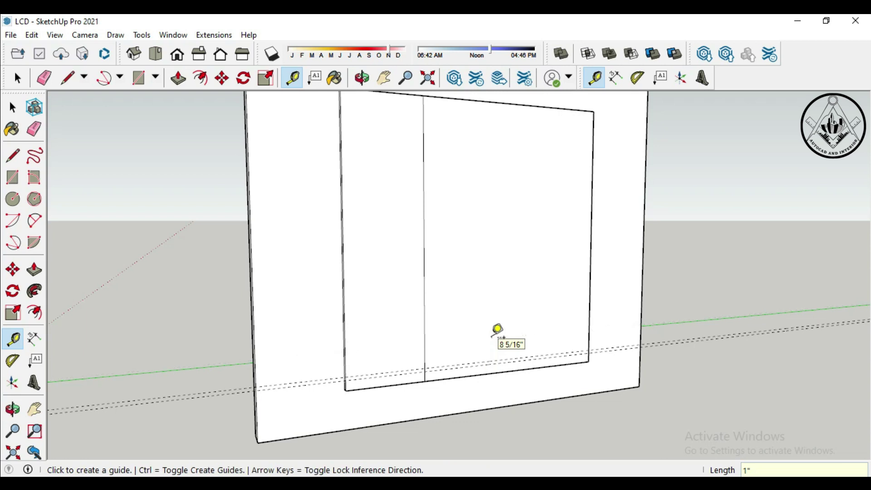
{"action": "key", "text": "Escape"}
{"action": "left_click", "coordinate": [480, 362]}
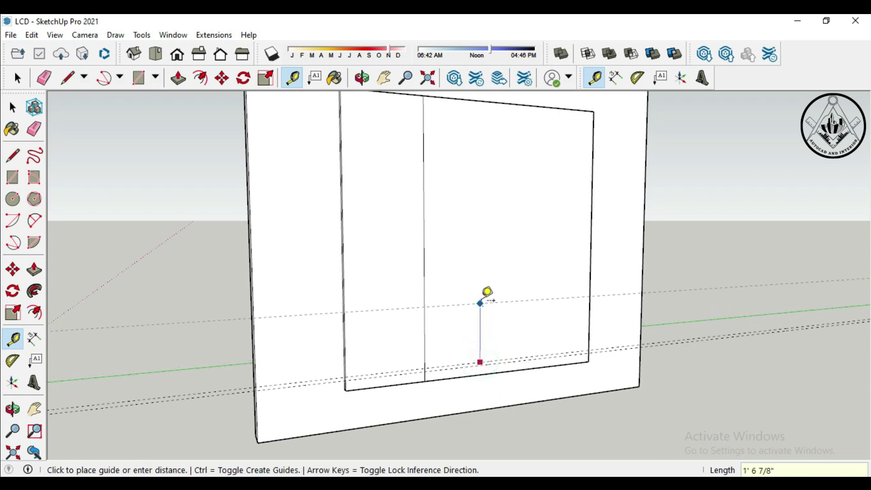
{"action": "key", "text": "Return"}
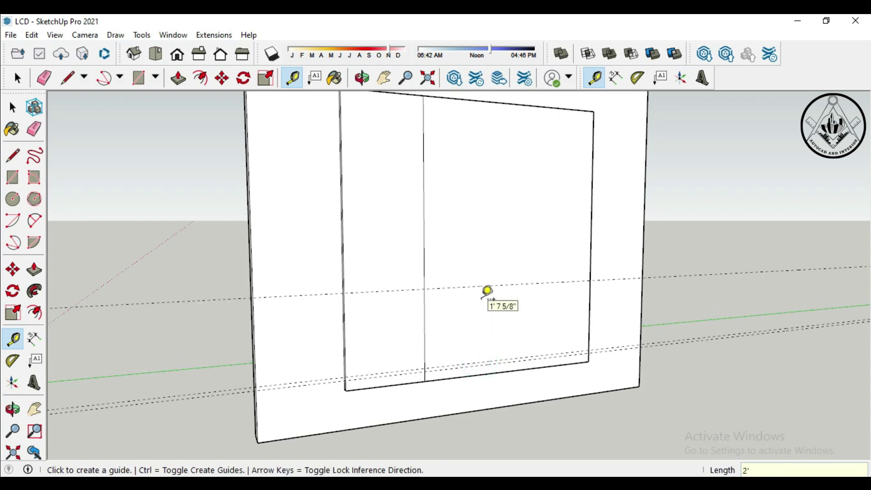
{"action": "left_click", "coordinate": [490, 286]}
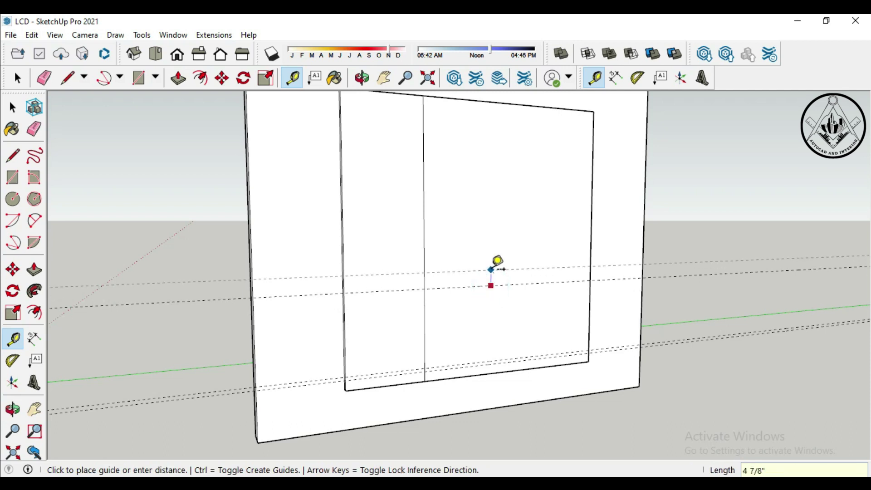
{"action": "key", "text": "Return"}
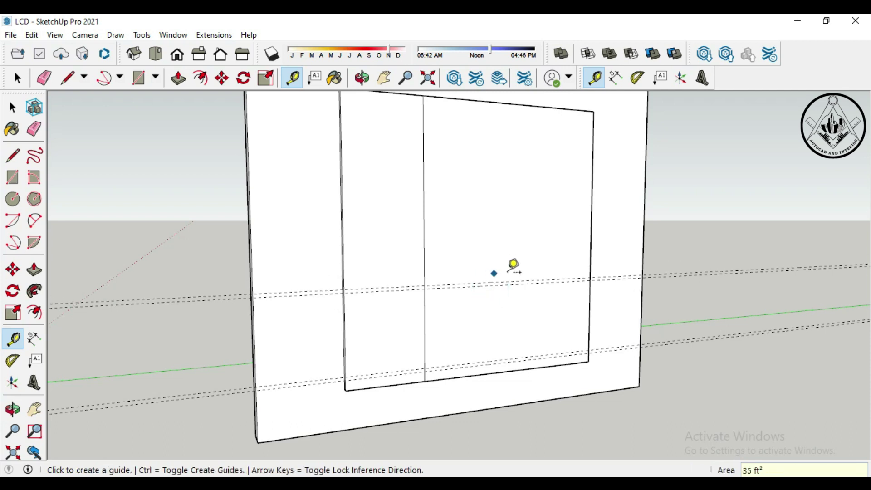
Add a vertical guide 1" inside the inner panel's right edge.
{"action": "left_click", "coordinate": [589, 308]}
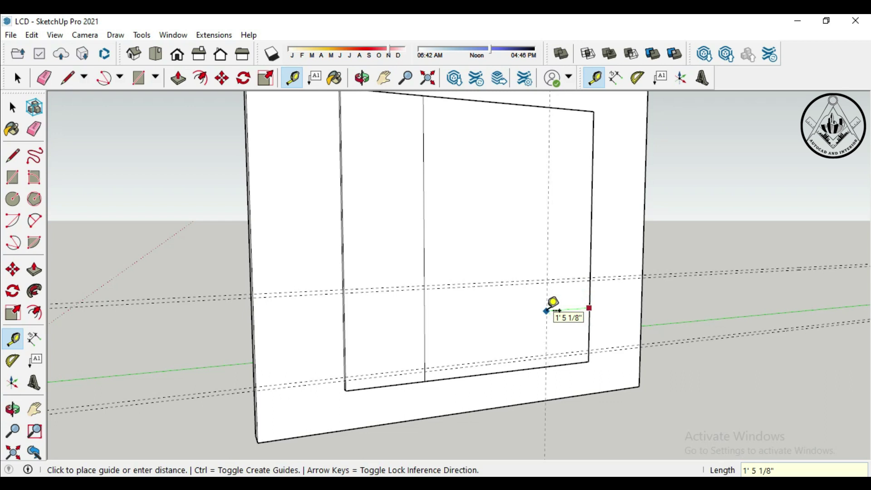
{"action": "key", "text": "Return"}
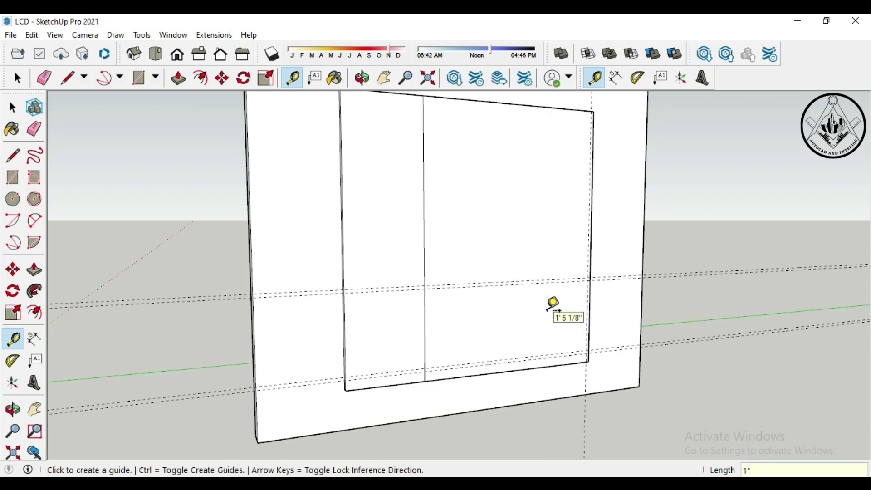
{"action": "middle_click_drag", "start_coordinate": [665, 391], "coordinate": [575, 406]}
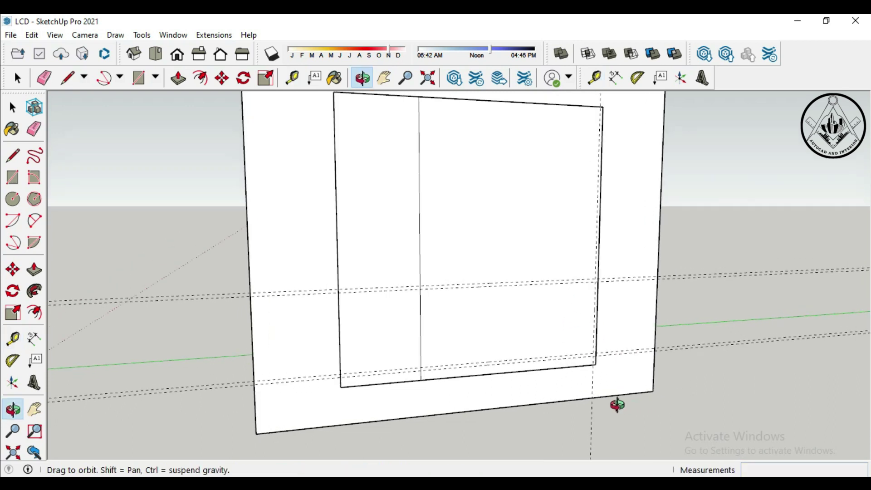
{"action": "scroll", "coordinate": [600, 327], "scroll_direction": "up", "scroll_amount": 3}
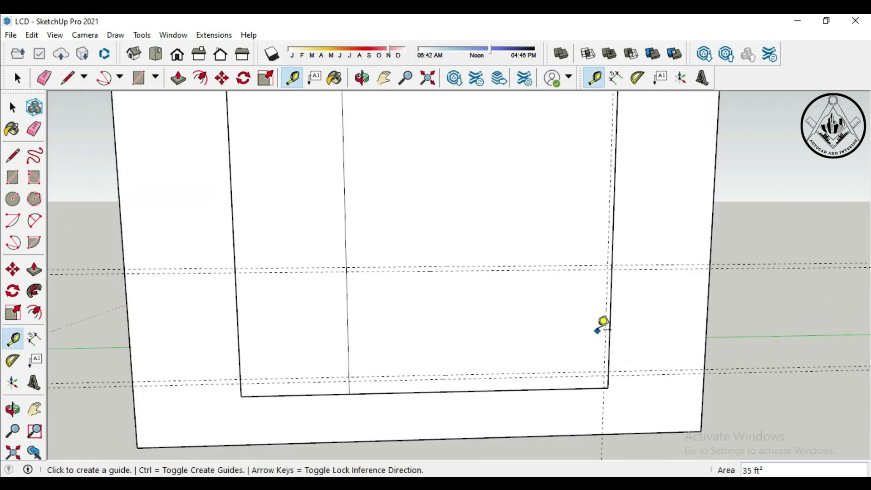
{"action": "scroll", "coordinate": [608, 323], "scroll_direction": "up", "scroll_amount": 2}
{"action": "left_click", "coordinate": [611, 319]}
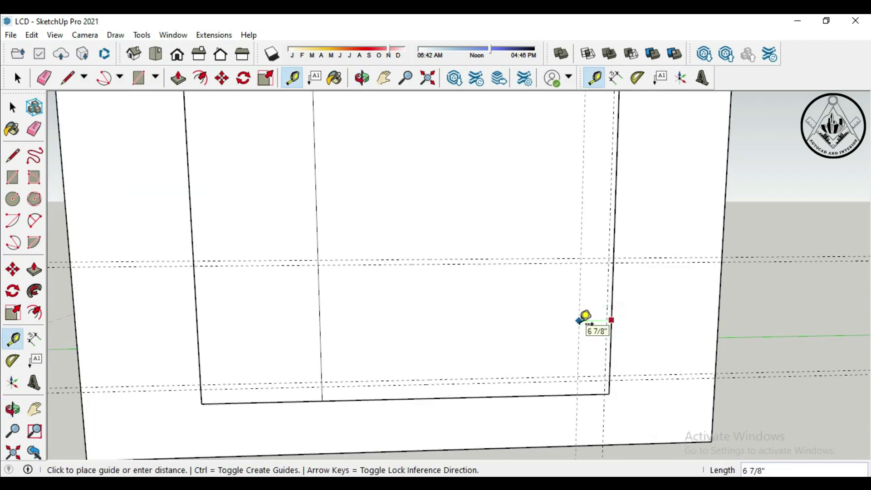
{"action": "key", "text": "Escape"}
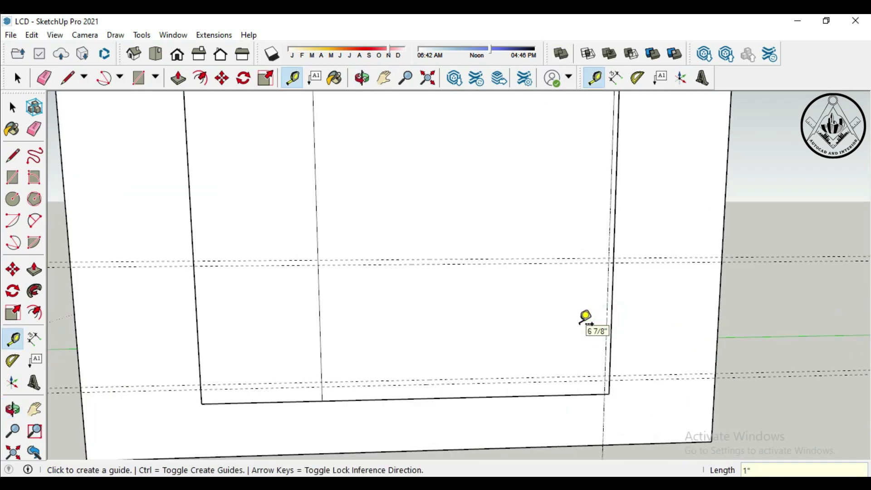
{"action": "scroll", "coordinate": [585, 320], "scroll_direction": "down", "scroll_amount": 1}
{"action": "scroll", "coordinate": [584, 321], "scroll_direction": "down", "scroll_amount": 1}
{"action": "scroll", "coordinate": [545, 272], "scroll_direction": "down", "scroll_amount": 1}
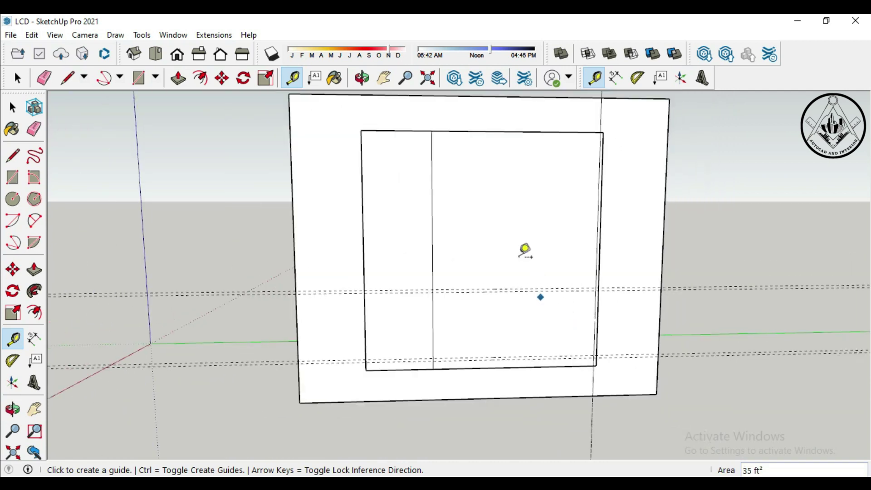
Add guides 1' below the inner top edge and 1" from that guide.
{"action": "left_click", "coordinate": [497, 132]}
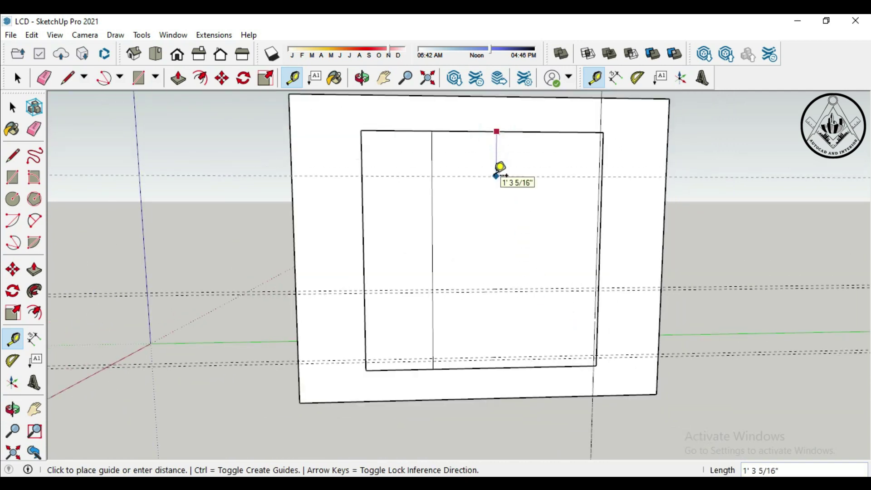
{"action": "key", "text": "Return"}
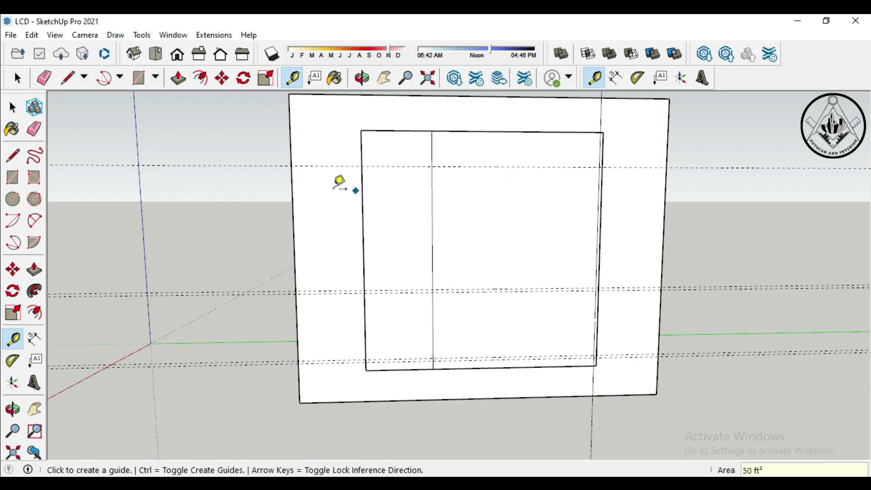
{"action": "left_click", "coordinate": [476, 166]}
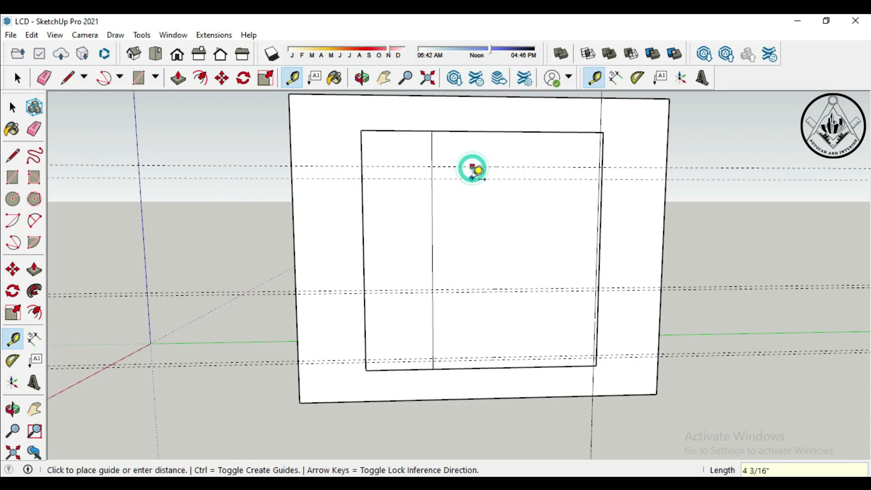
{"action": "type", "text": "1"}
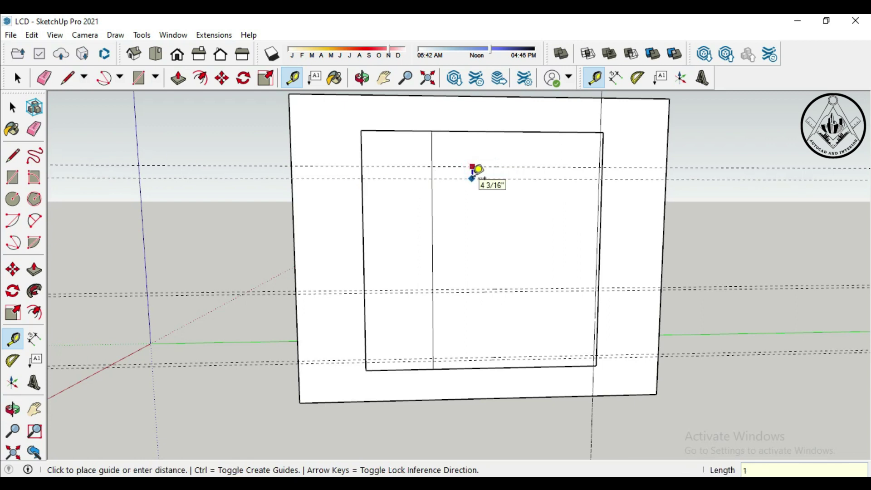
{"action": "key", "text": "Return"}
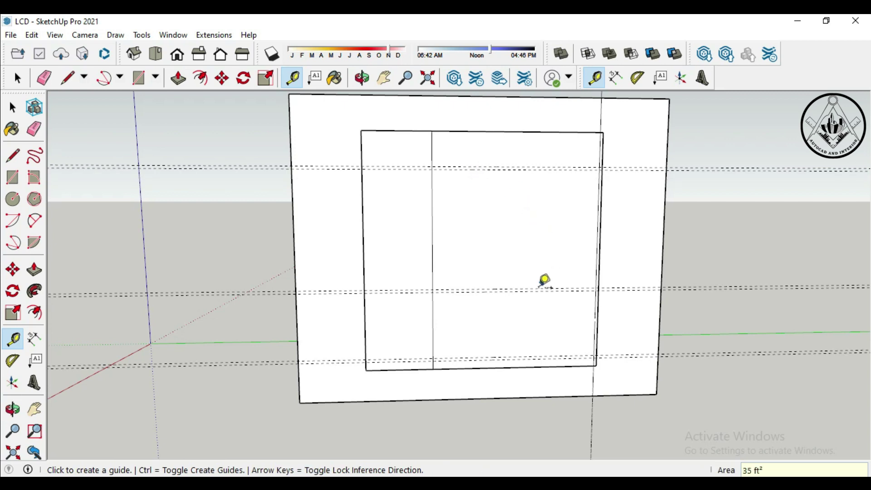
Draw the lower and mid-panel rectangles from the inner left edge to the lower-right guide intersection.
{"action": "left_click", "coordinate": [17, 180]}
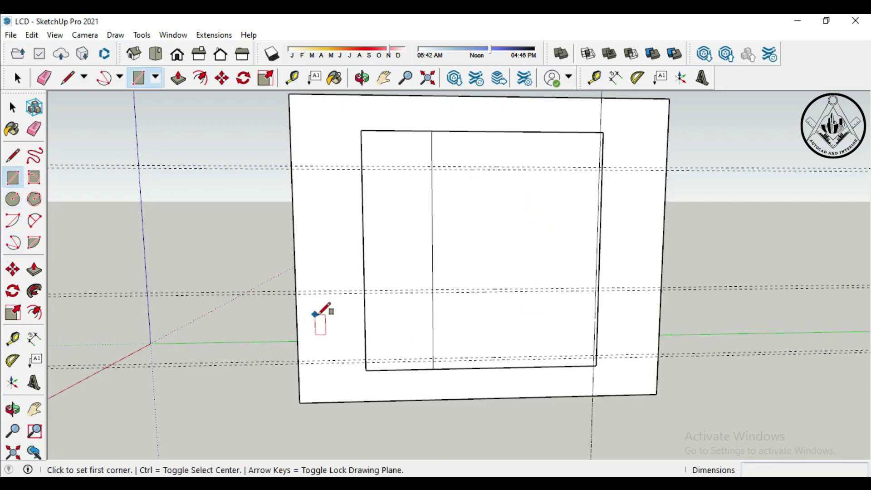
{"action": "left_click", "coordinate": [364, 293]}
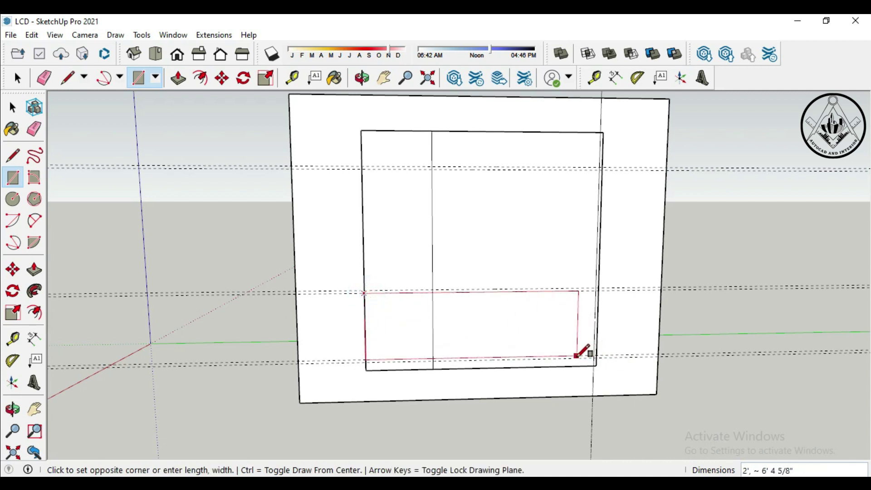
{"action": "key", "text": "Escape"}
{"action": "scroll", "coordinate": [370, 287], "scroll_direction": "up", "scroll_amount": 2}
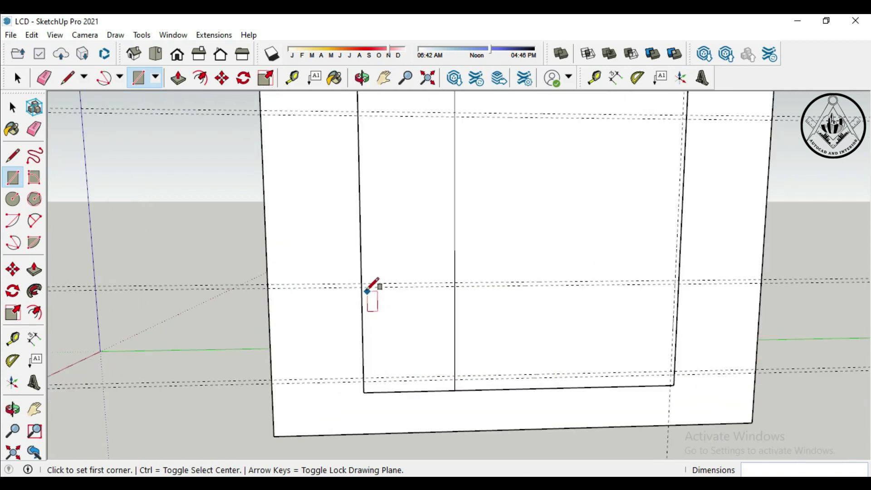
{"action": "left_click", "coordinate": [362, 284]}
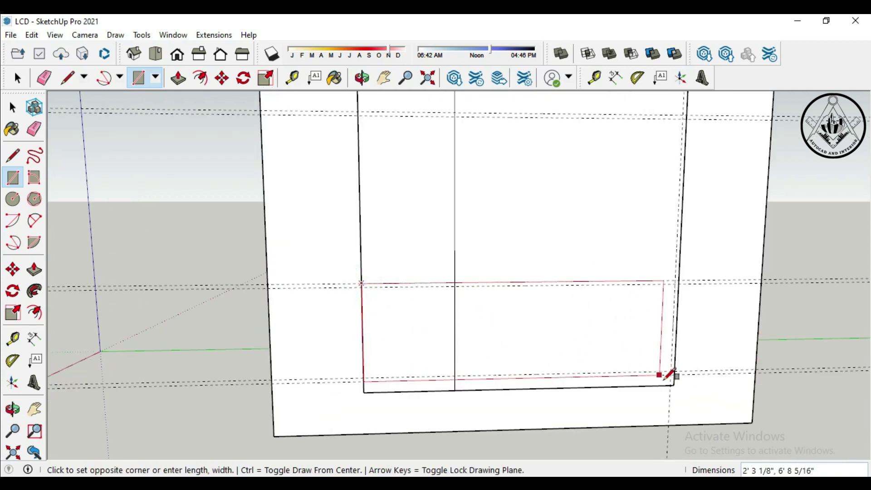
{"action": "scroll", "coordinate": [667, 377], "scroll_direction": "up", "scroll_amount": 2}
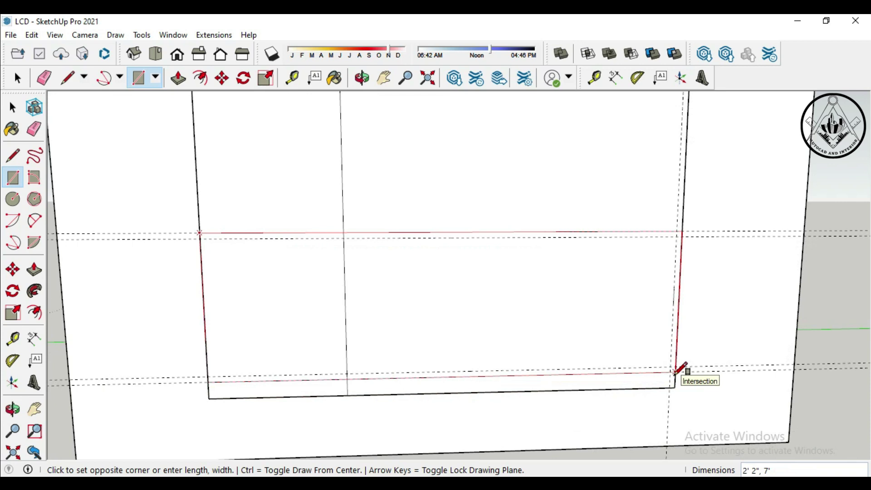
{"action": "left_click", "coordinate": [674, 371]}
{"action": "left_click", "coordinate": [202, 240]}
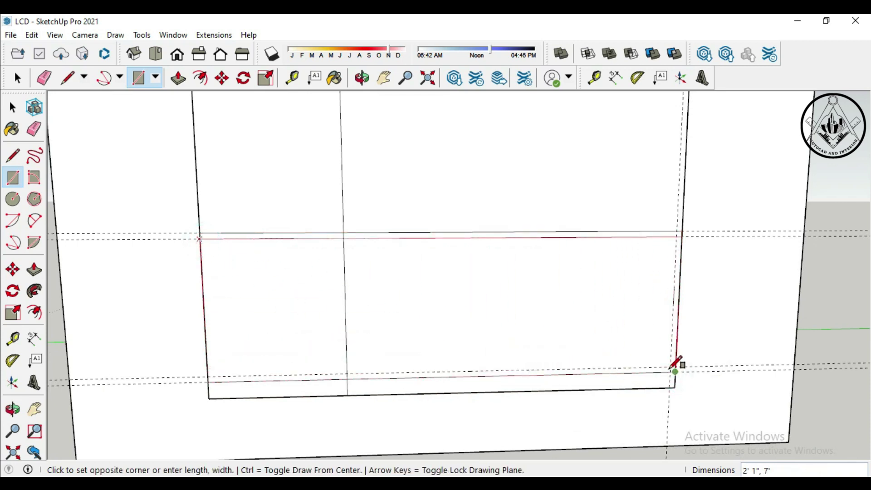
{"action": "left_click", "coordinate": [675, 371]}
Draw a thin shelf-strip rectangle across the top guides from the inner left edge.
{"action": "scroll", "coordinate": [494, 309], "scroll_direction": "down", "scroll_amount": 1}
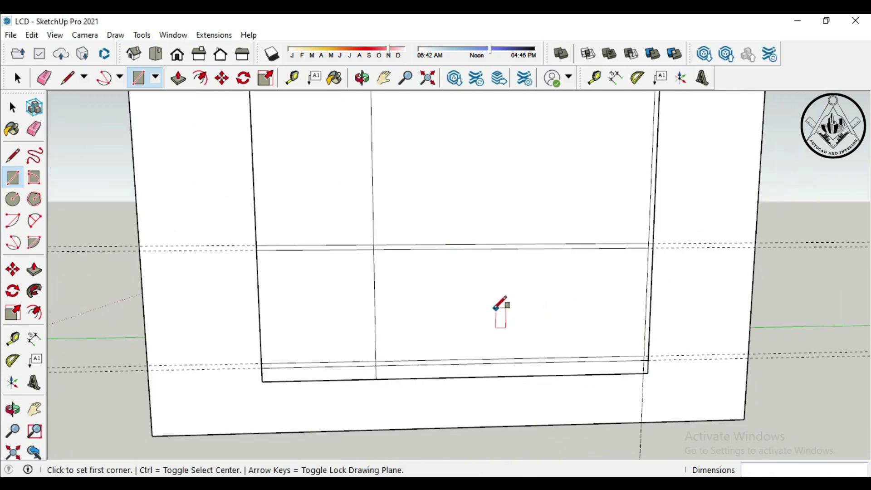
{"action": "scroll", "coordinate": [494, 310], "scroll_direction": "down", "scroll_amount": 2}
{"action": "scroll", "coordinate": [495, 310], "scroll_direction": "down", "scroll_amount": 1}
{"action": "scroll", "coordinate": [420, 184], "scroll_direction": "up", "scroll_amount": 1}
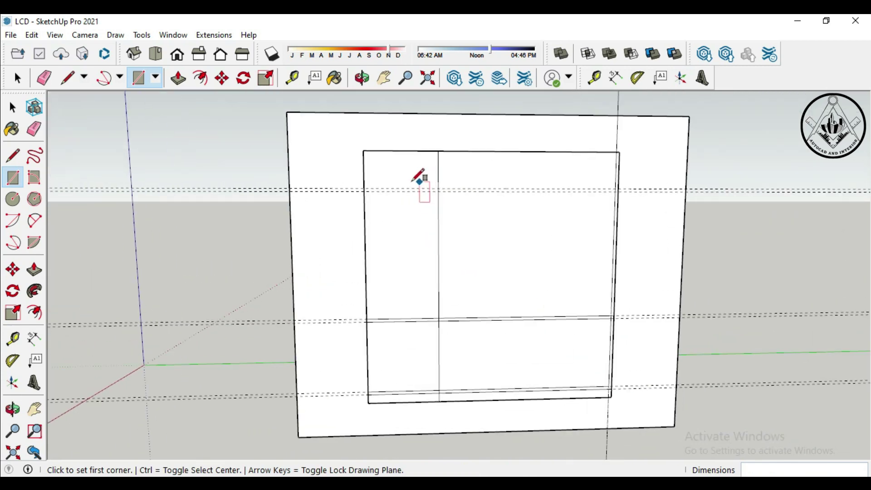
{"action": "scroll", "coordinate": [418, 181], "scroll_direction": "up", "scroll_amount": 2}
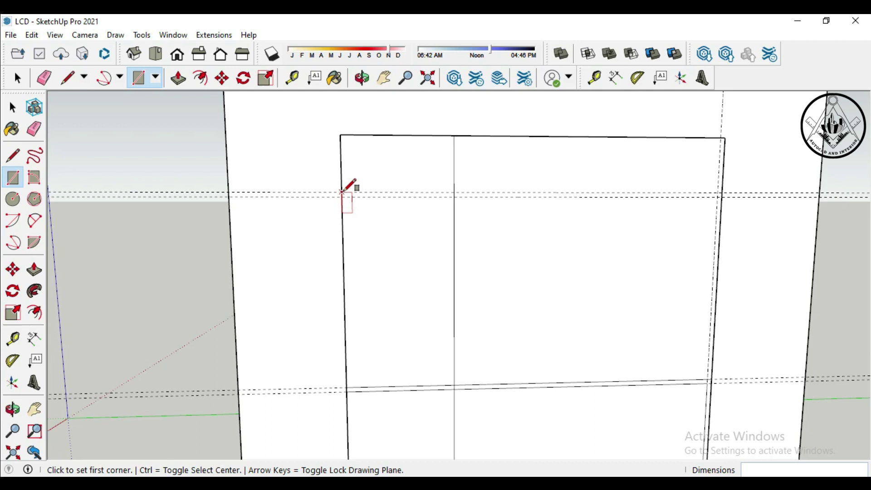
{"action": "left_click", "coordinate": [342, 192]}
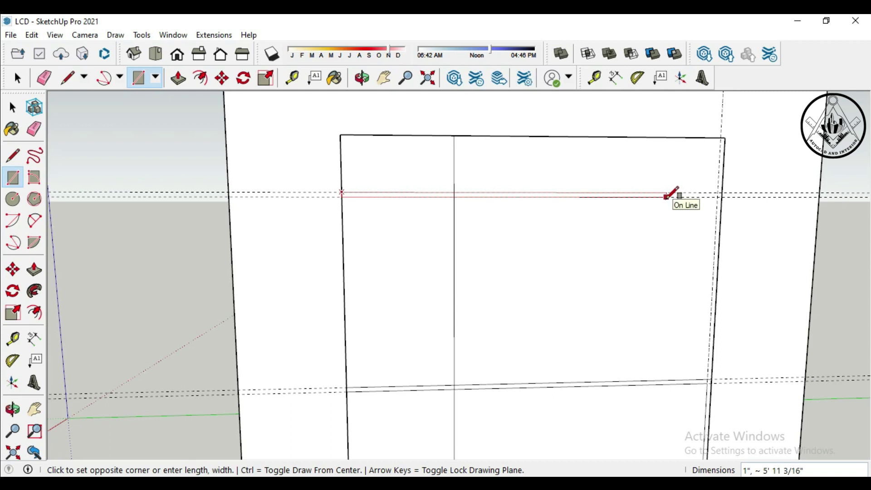
{"action": "left_click", "coordinate": [663, 197]}
Orbit to an angled view and erase the unneeded guides, including the dashed line below the panel.
{"action": "scroll", "coordinate": [272, 182], "scroll_direction": "down", "scroll_amount": 1}
{"action": "scroll", "coordinate": [254, 204], "scroll_direction": "down", "scroll_amount": 2}
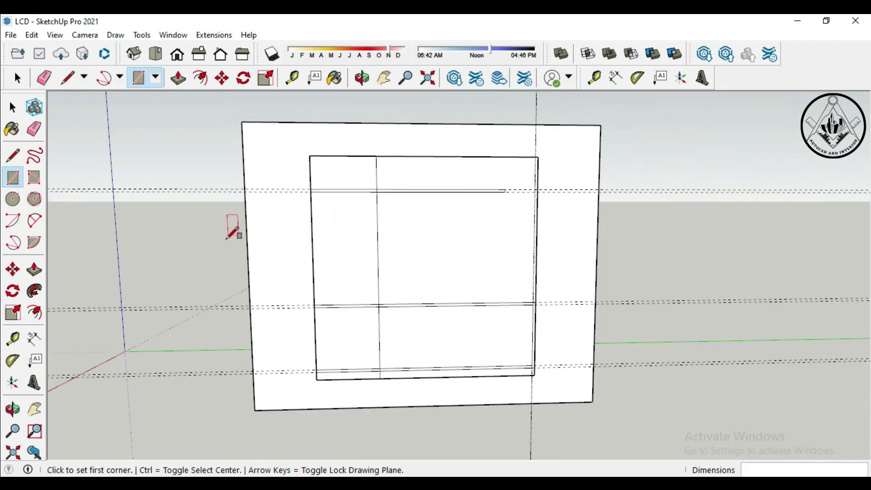
{"action": "scroll", "coordinate": [217, 250], "scroll_direction": "down", "scroll_amount": 1}
{"action": "mouse_move", "coordinate": [202, 267]}
{"action": "middle_mouse_down"}
{"action": "mouse_move", "coordinate": [269, 281]}
{"action": "mouse_move", "coordinate": [342, 281]}
{"action": "middle_mouse_up"}
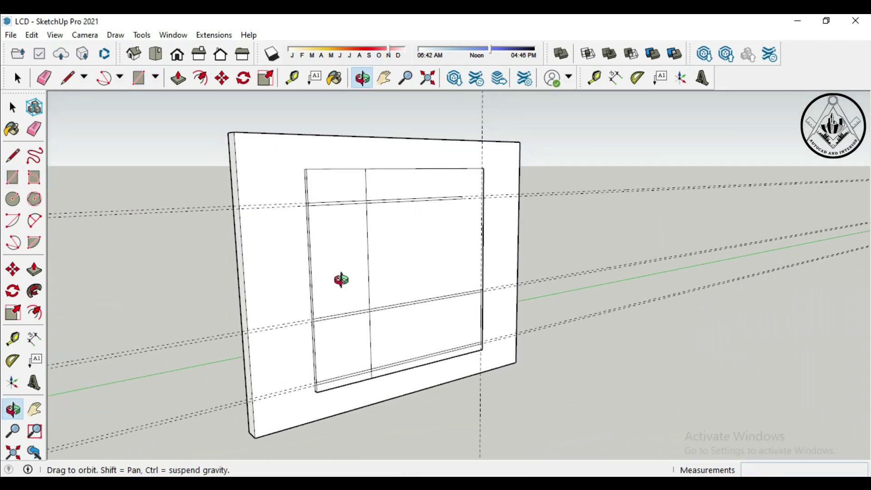
{"action": "scroll", "coordinate": [583, 318], "scroll_direction": "down", "scroll_amount": 1}
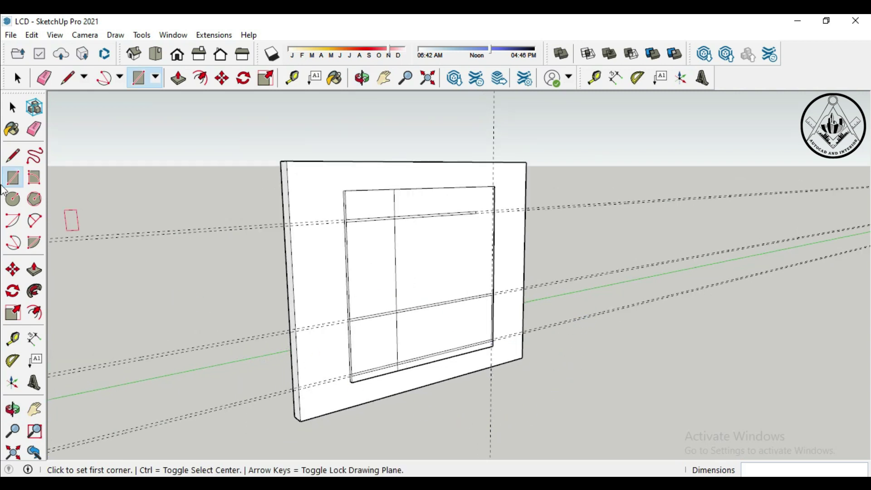
{"action": "left_click", "coordinate": [35, 130]}
{"action": "left_click", "coordinate": [185, 232]}
{"action": "left_click", "coordinate": [185, 232]}
{"action": "left_click", "coordinate": [244, 340]}
{"action": "left_click", "coordinate": [237, 403]}
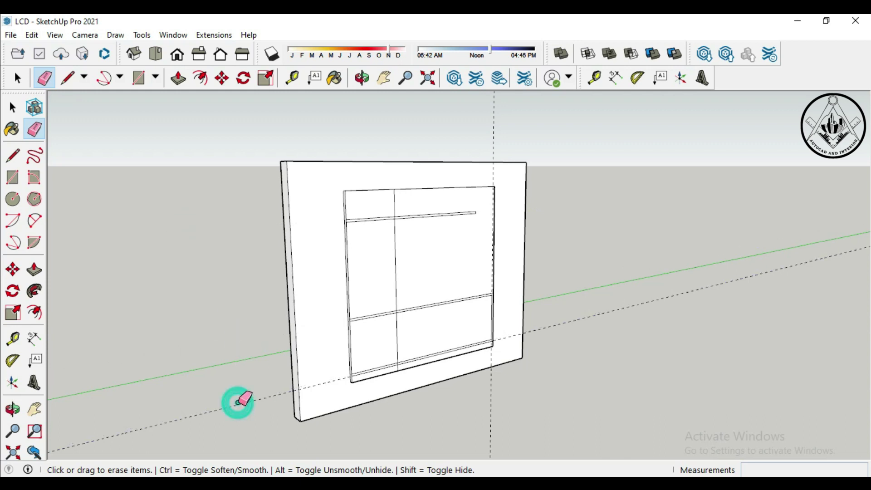
{"action": "left_click", "coordinate": [237, 402]}
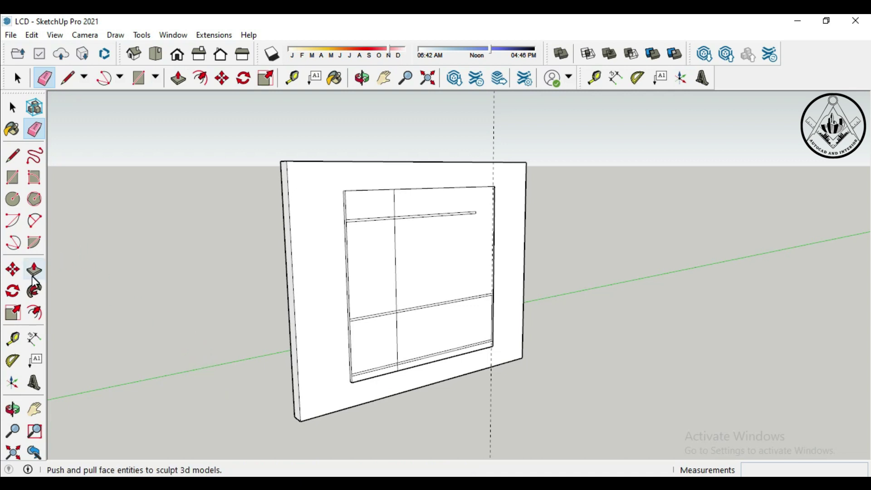
Pull the right half of the top strip out 1' as a shelf, after undoing a 2' attempt.
{"action": "left_click", "coordinate": [34, 270]}
{"action": "scroll", "coordinate": [395, 235], "scroll_direction": "up", "scroll_amount": 2}
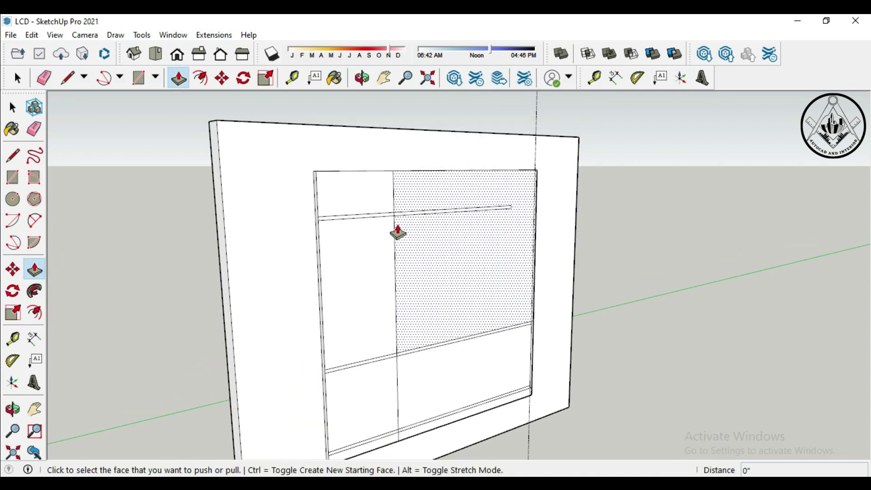
{"action": "scroll", "coordinate": [397, 230], "scroll_direction": "up", "scroll_amount": 2}
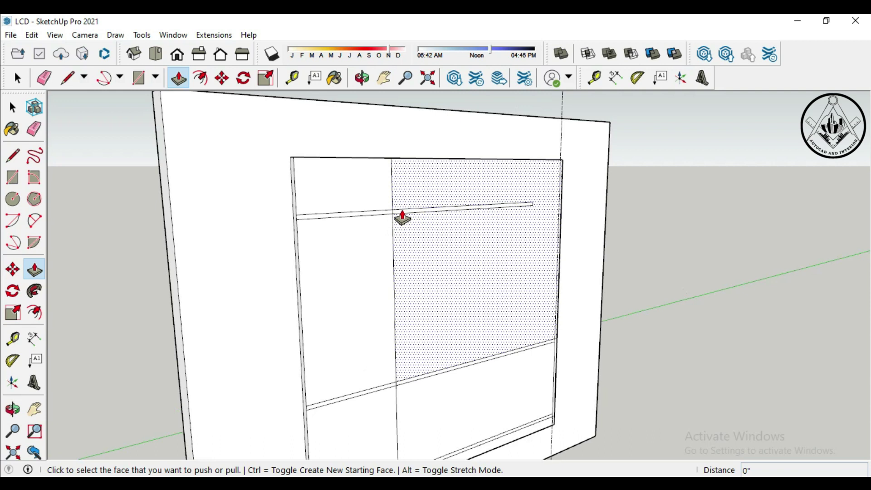
{"action": "scroll", "coordinate": [405, 212], "scroll_direction": "up", "scroll_amount": 2}
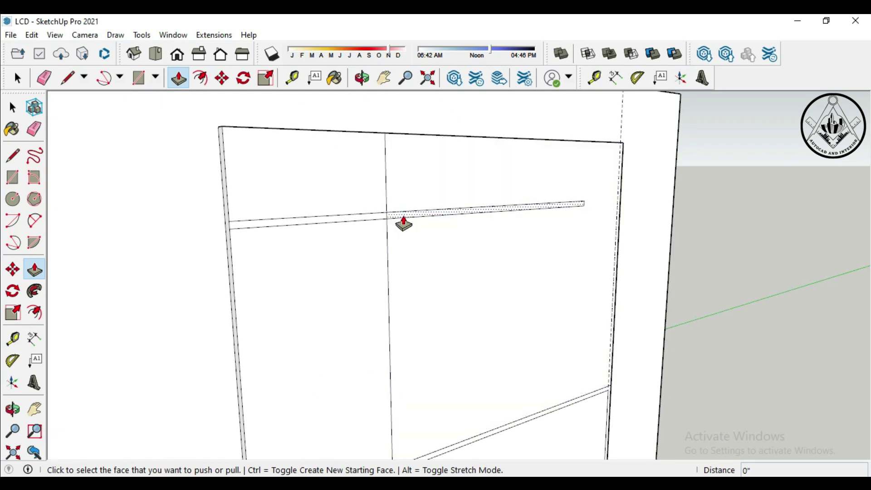
{"action": "left_click", "coordinate": [404, 222]}
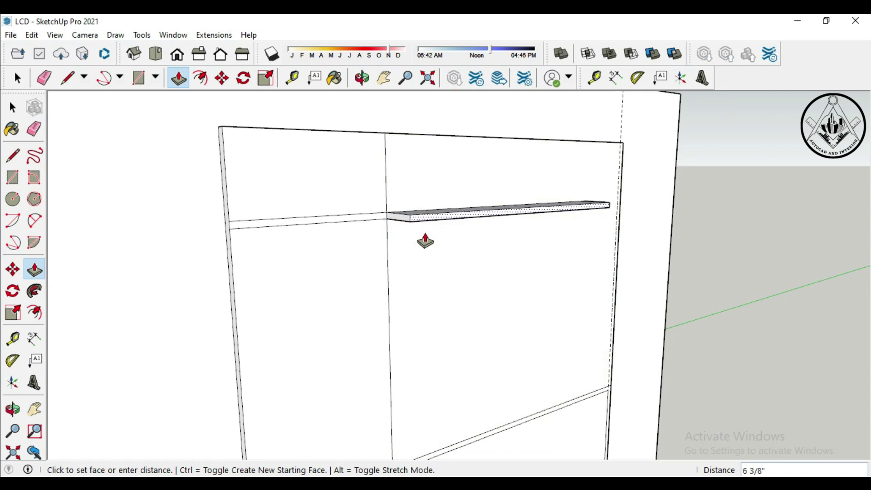
{"action": "type", "text": "2'"}
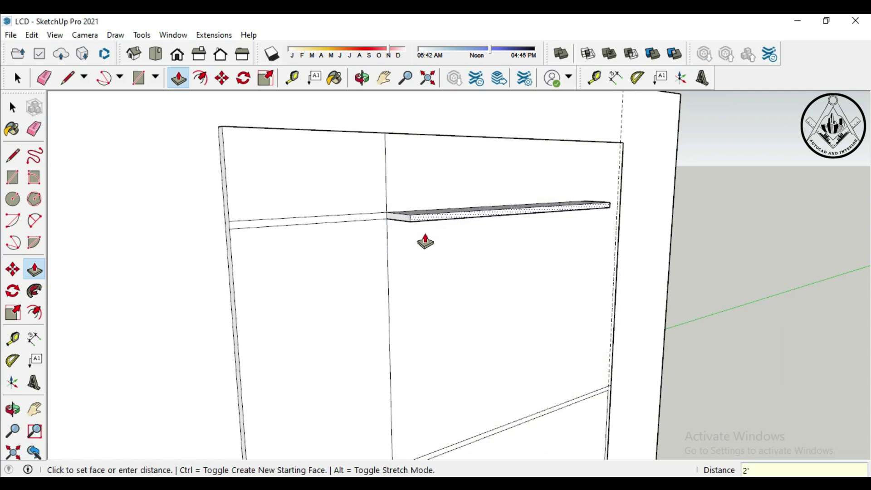
{"action": "key", "text": "Return"}
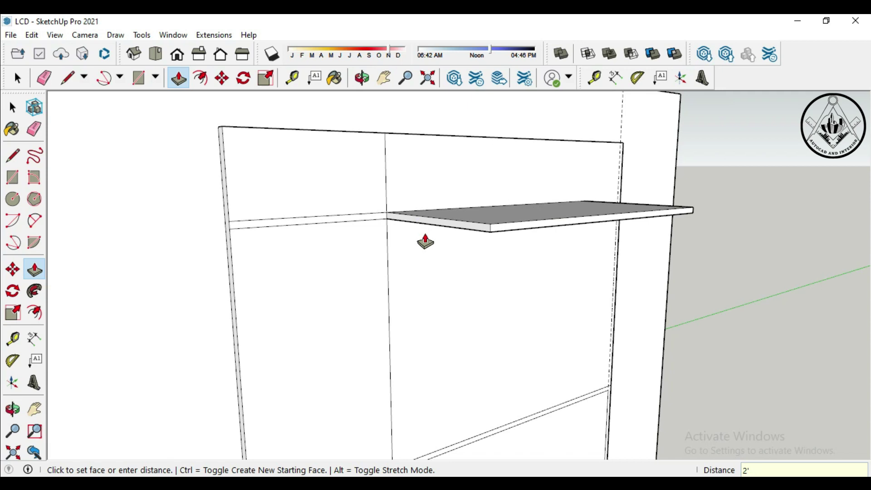
{"action": "key", "text": "ctrl+z"}
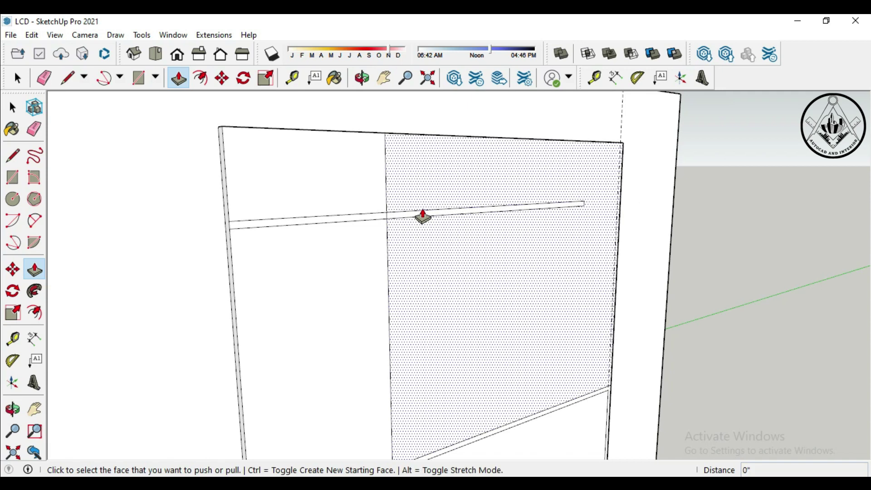
{"action": "left_click", "coordinate": [422, 211]}
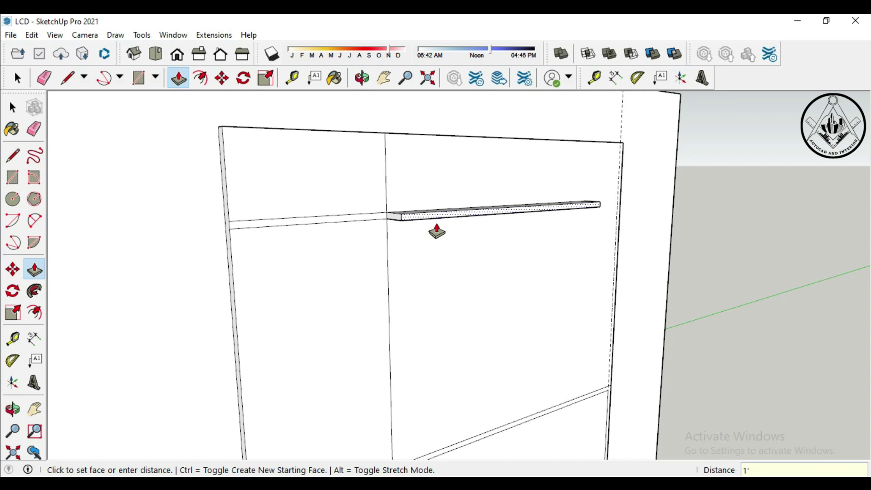
{"action": "key", "text": "Return"}
Pull the left half of the top strip out 1' to complete the shelf.
{"action": "left_click", "coordinate": [362, 221]}
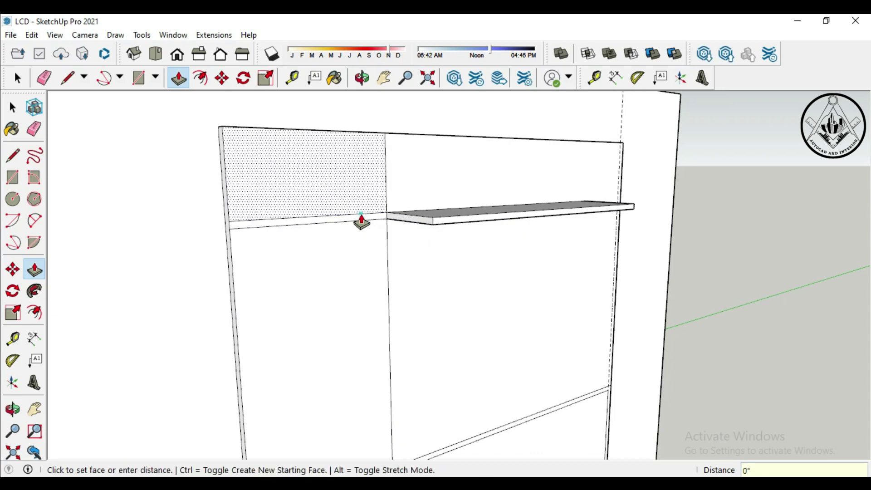
{"action": "left_click", "coordinate": [360, 221]}
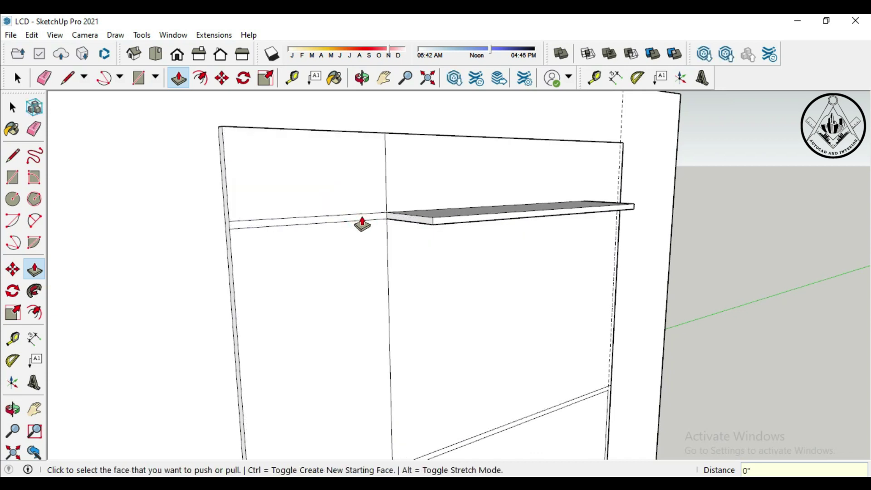
{"action": "left_click", "coordinate": [356, 222]}
{"action": "type", "text": "1"}
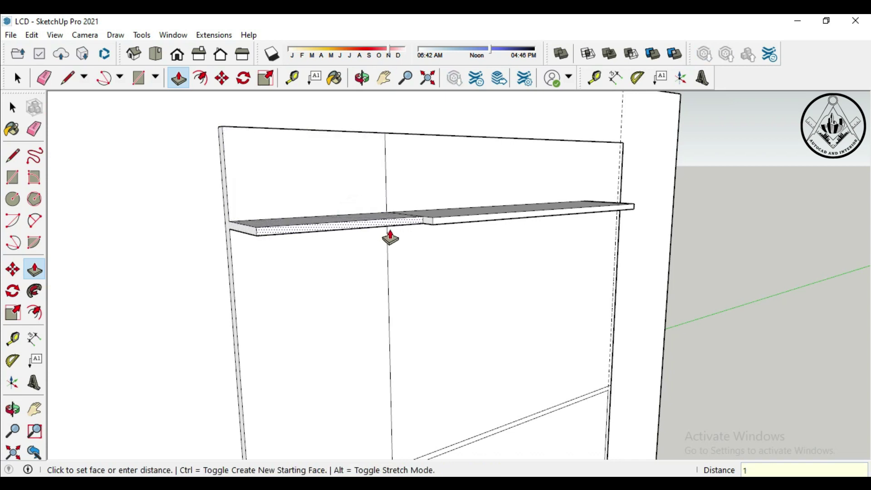
{"action": "type", "text": "'"}
{"action": "key", "text": "Return"}
{"action": "scroll", "coordinate": [412, 240], "scroll_direction": "down", "scroll_amount": 4}
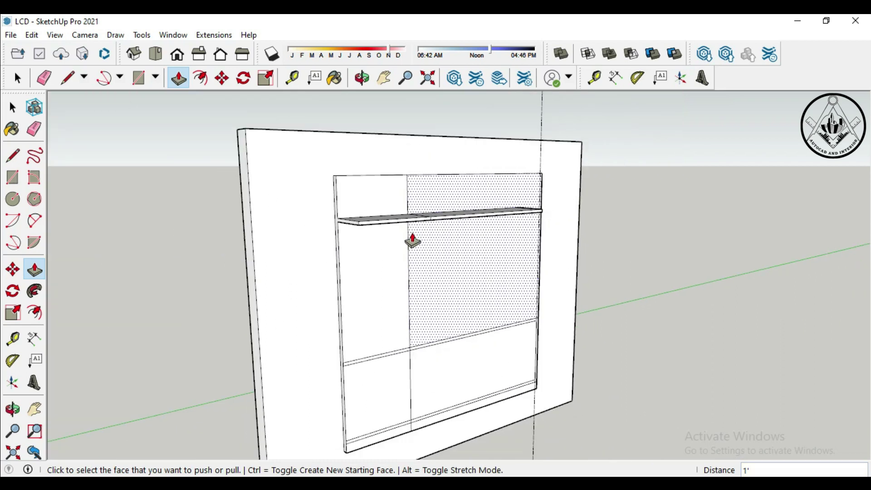
{"action": "scroll", "coordinate": [412, 240], "scroll_direction": "down", "scroll_amount": 2}
{"action": "scroll", "coordinate": [453, 295], "scroll_direction": "down", "scroll_amount": 1}
{"action": "mouse_move", "coordinate": [457, 347]}
{"action": "middle_mouse_down"}
{"action": "mouse_move", "coordinate": [443, 346]}
{"action": "mouse_move", "coordinate": [449, 355]}
{"action": "mouse_move", "coordinate": [440, 355]}
{"action": "middle_mouse_up"}
{"action": "scroll", "coordinate": [441, 362], "scroll_direction": "up", "scroll_amount": 1}
{"action": "scroll", "coordinate": [441, 362], "scroll_direction": "up", "scroll_amount": 1}
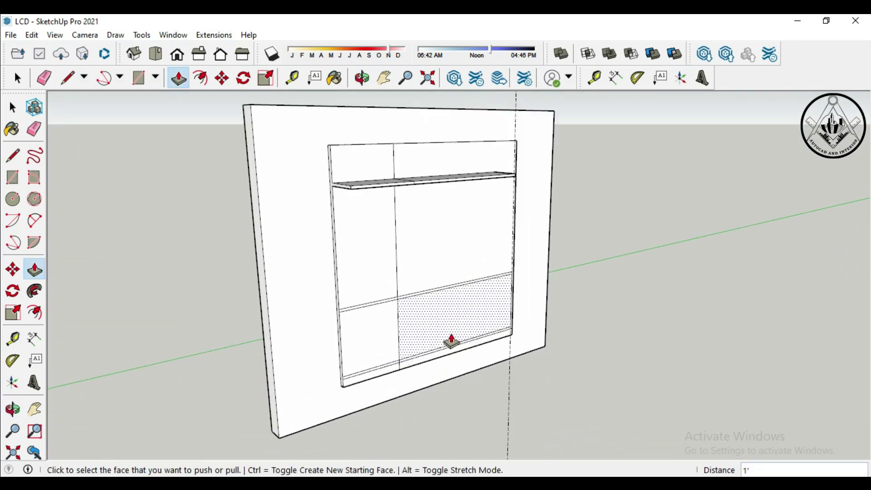
{"action": "scroll", "coordinate": [444, 307], "scroll_direction": "up", "scroll_amount": 1}
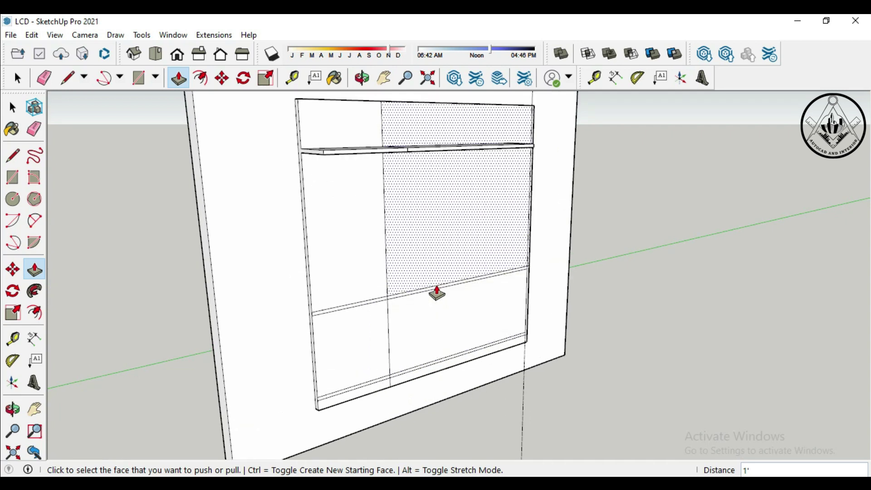
{"action": "scroll", "coordinate": [435, 294], "scroll_direction": "up", "scroll_amount": 2}
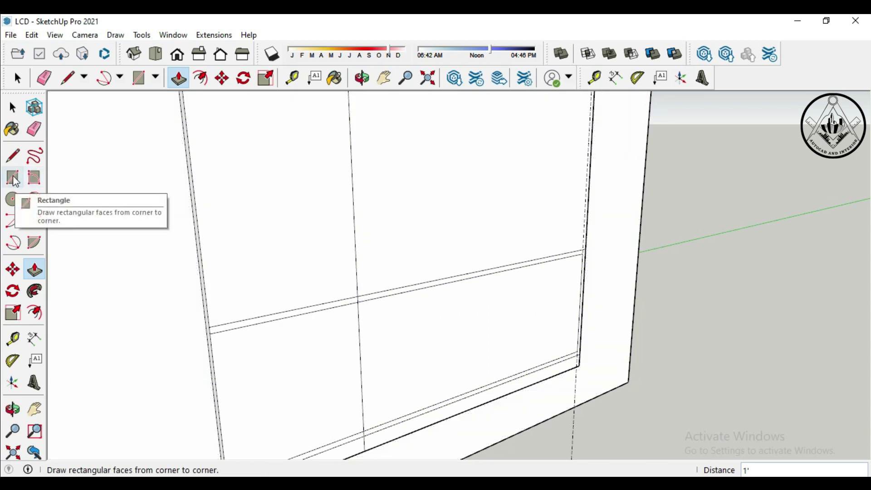
Erase the dashed guide line below the recess.
{"action": "left_click", "coordinate": [34, 128]}
{"action": "scroll", "coordinate": [364, 298], "scroll_direction": "up", "scroll_amount": 2}
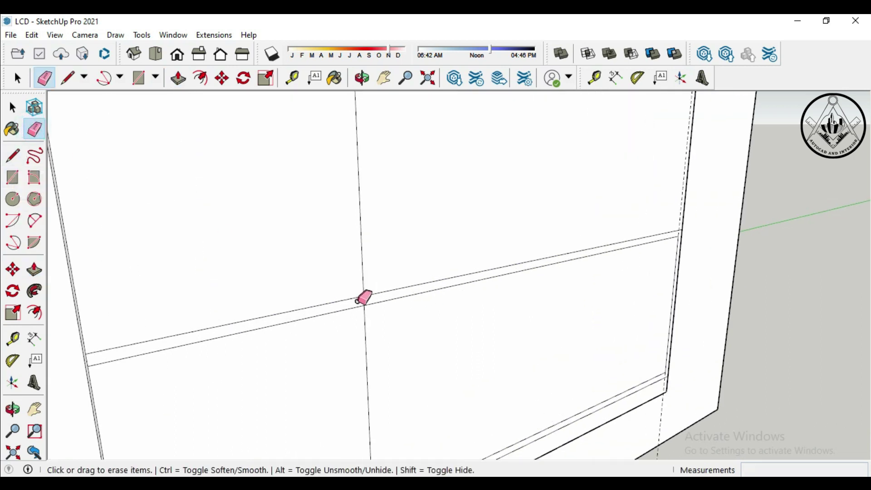
{"action": "scroll", "coordinate": [367, 299], "scroll_direction": "up", "scroll_amount": 2}
{"action": "scroll", "coordinate": [367, 298], "scroll_direction": "down", "scroll_amount": 2}
{"action": "scroll", "coordinate": [379, 255], "scroll_direction": "down", "scroll_amount": 1}
{"action": "scroll", "coordinate": [379, 254], "scroll_direction": "down", "scroll_amount": 1}
{"action": "scroll", "coordinate": [380, 404], "scroll_direction": "up", "scroll_amount": 1}
{"action": "scroll", "coordinate": [376, 403], "scroll_direction": "up", "scroll_amount": 1}
{"action": "scroll", "coordinate": [380, 394], "scroll_direction": "up", "scroll_amount": 1}
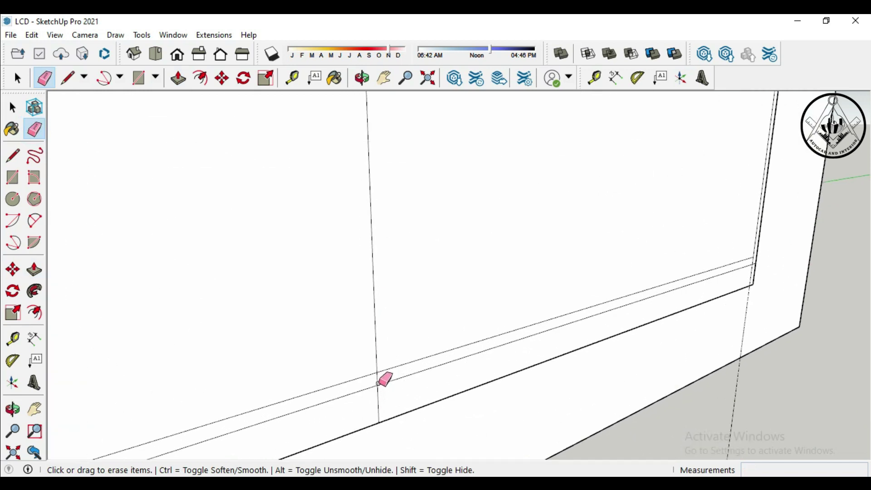
{"action": "scroll", "coordinate": [410, 323], "scroll_direction": "down", "scroll_amount": 1}
{"action": "scroll", "coordinate": [419, 335], "scroll_direction": "down", "scroll_amount": 1}
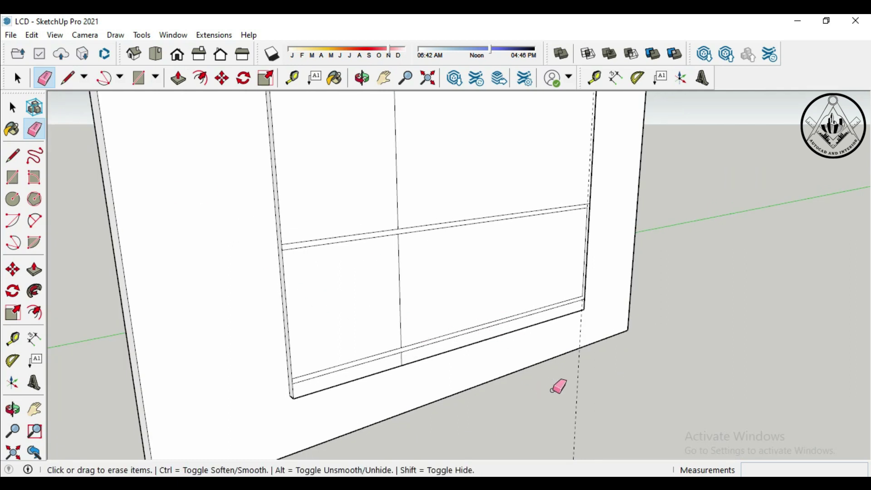
{"action": "left_click", "coordinate": [577, 384]}
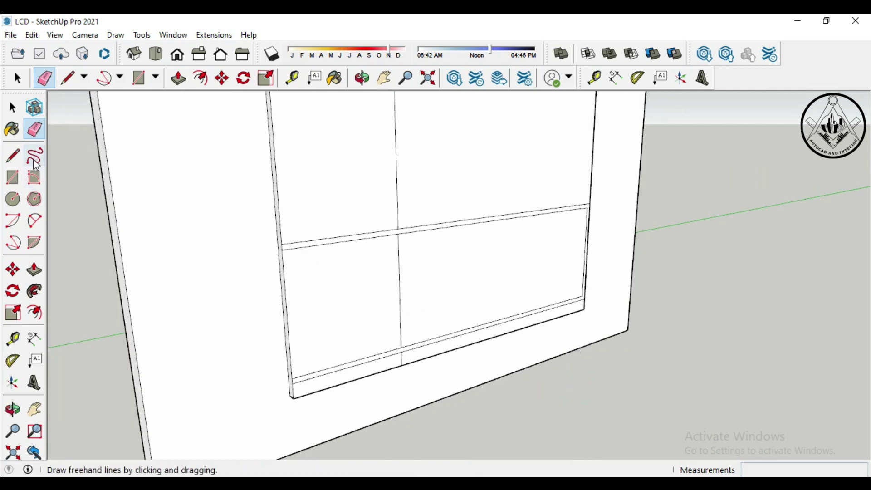
Extrude the lower shelf frame 1' outward, then orbit to view the whole unit.
{"action": "left_click", "coordinate": [34, 272]}
{"action": "scroll", "coordinate": [381, 263], "scroll_direction": "up", "scroll_amount": 1}
{"action": "scroll", "coordinate": [374, 243], "scroll_direction": "up", "scroll_amount": 1}
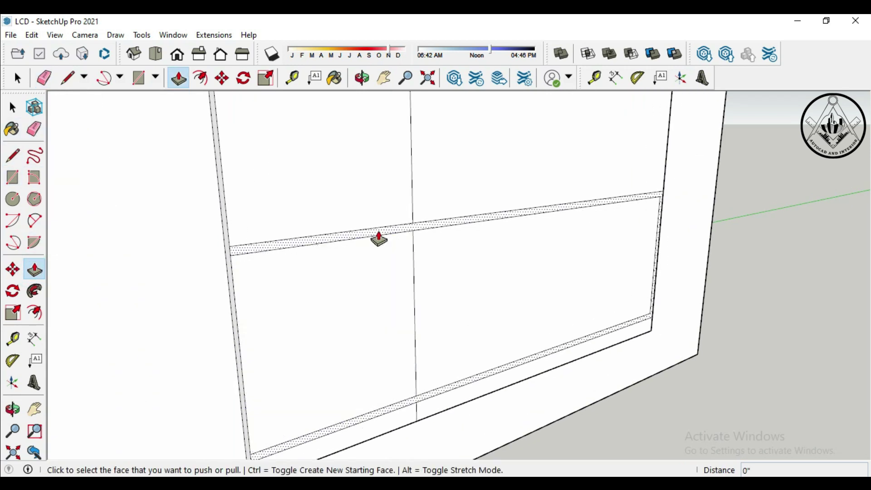
{"action": "left_click", "coordinate": [379, 238]}
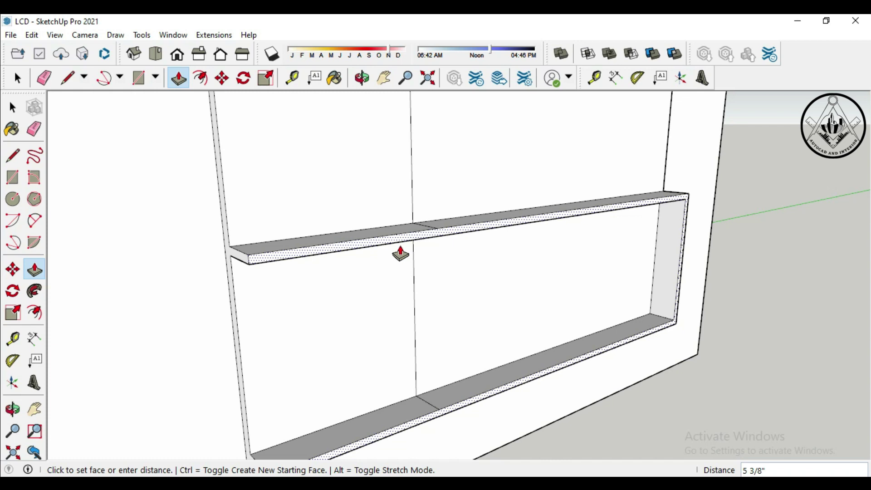
{"action": "key", "text": "Return"}
{"action": "mouse_move", "coordinate": [399, 253]}
{"action": "middle_mouse_down"}
{"action": "mouse_move", "coordinate": [345, 292]}
{"action": "mouse_move", "coordinate": [354, 314]}
{"action": "middle_mouse_up"}
{"action": "scroll", "coordinate": [353, 314], "scroll_direction": "down", "scroll_amount": 2}
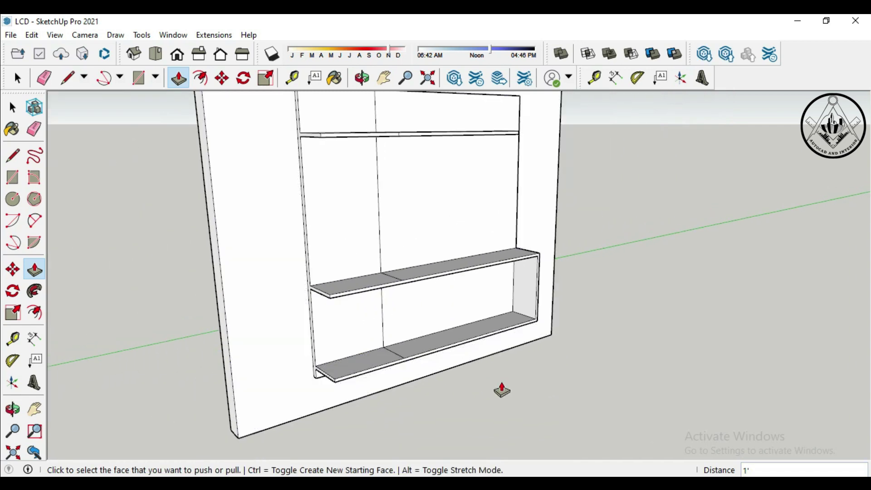
{"action": "scroll", "coordinate": [502, 388], "scroll_direction": "down", "scroll_amount": 2}
{"action": "mouse_move", "coordinate": [562, 387]}
{"action": "middle_mouse_down"}
{"action": "mouse_move", "coordinate": [549, 380]}
{"action": "mouse_move", "coordinate": [537, 387]}
{"action": "mouse_move", "coordinate": [550, 387]}
{"action": "middle_mouse_up"}
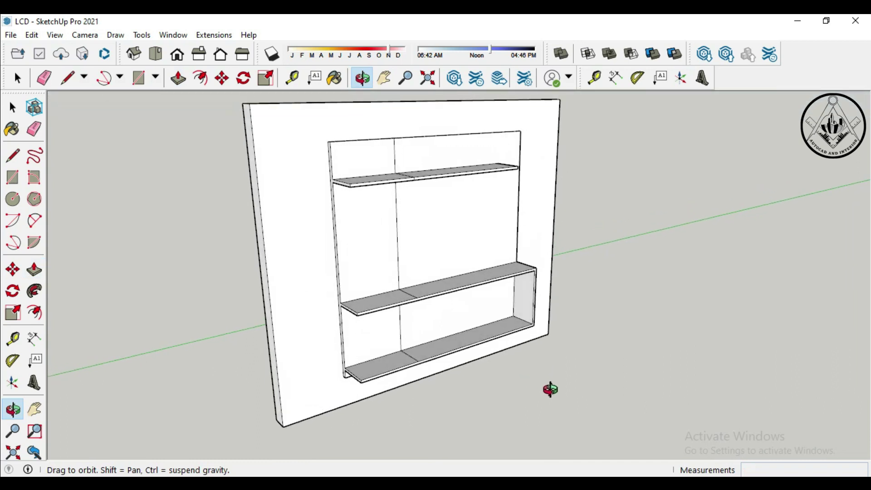
{"action": "scroll", "coordinate": [507, 380], "scroll_direction": "up", "scroll_amount": 2}
{"action": "scroll", "coordinate": [505, 375], "scroll_direction": "up", "scroll_amount": 2}
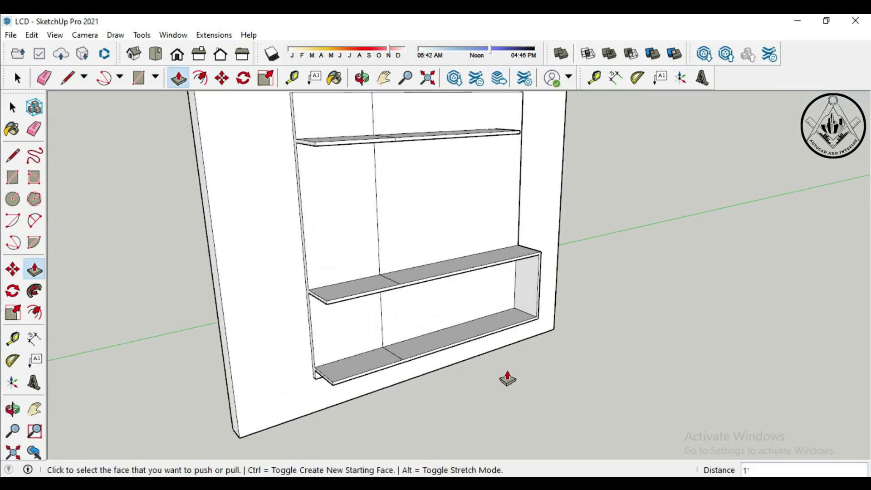
{"action": "scroll", "coordinate": [506, 376], "scroll_direction": "up", "scroll_amount": 2}
{"action": "left_click", "coordinate": [34, 129]}
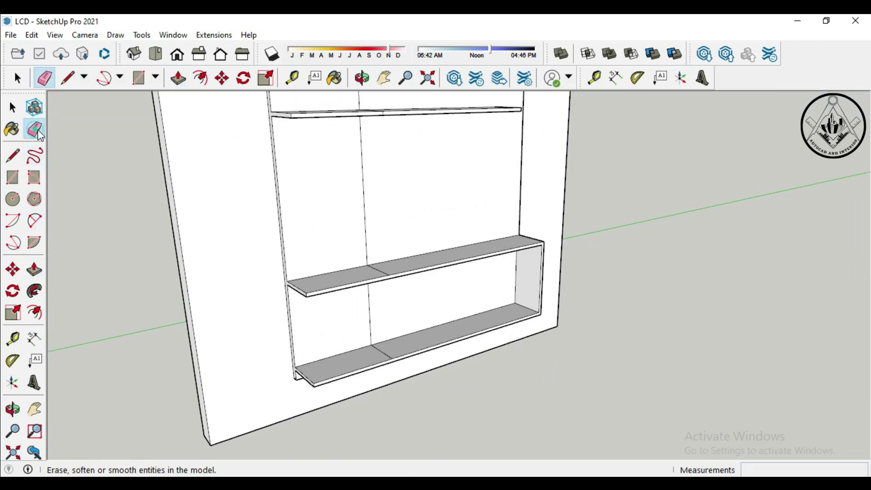
{"action": "left_click", "coordinate": [379, 271]}
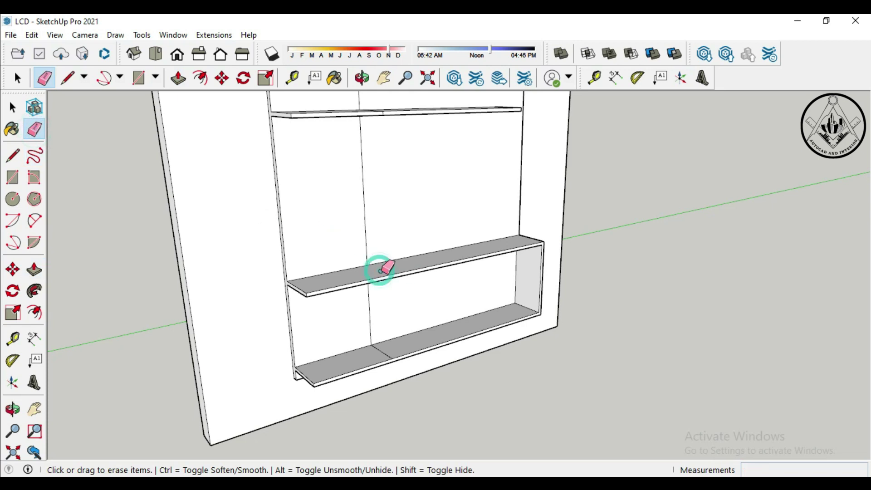
{"action": "left_click", "coordinate": [384, 352]}
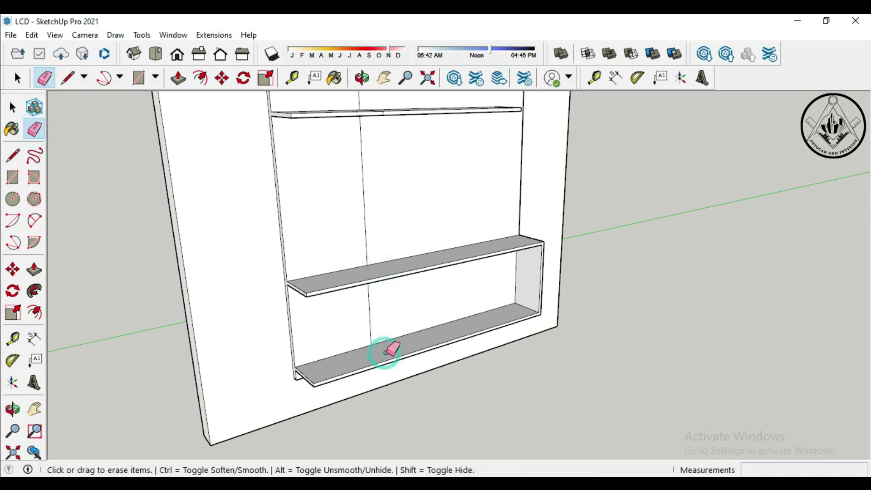
{"action": "scroll", "coordinate": [385, 379], "scroll_direction": "down", "scroll_amount": 2}
{"action": "scroll", "coordinate": [385, 376], "scroll_direction": "down", "scroll_amount": 2}
{"action": "scroll", "coordinate": [384, 240], "scroll_direction": "up", "scroll_amount": 2}
{"action": "scroll", "coordinate": [383, 241], "scroll_direction": "up", "scroll_amount": 2}
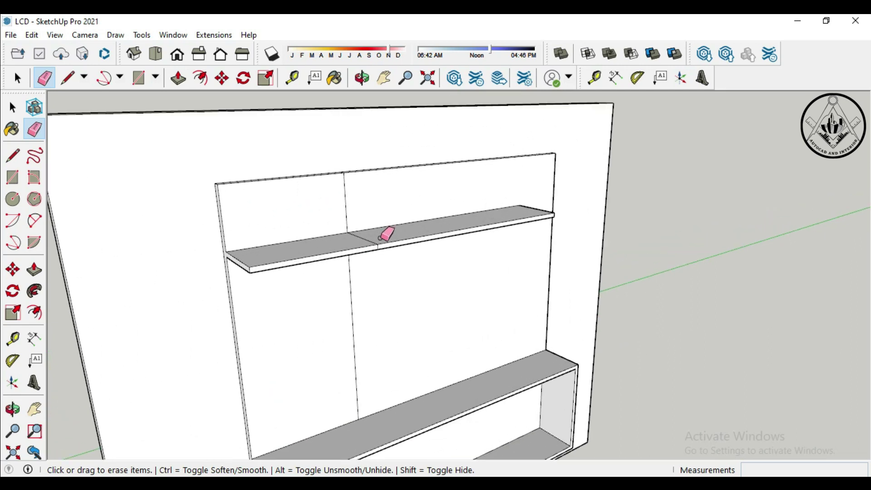
{"action": "left_click", "coordinate": [368, 239]}
{"action": "scroll", "coordinate": [383, 247], "scroll_direction": "up", "scroll_amount": 2}
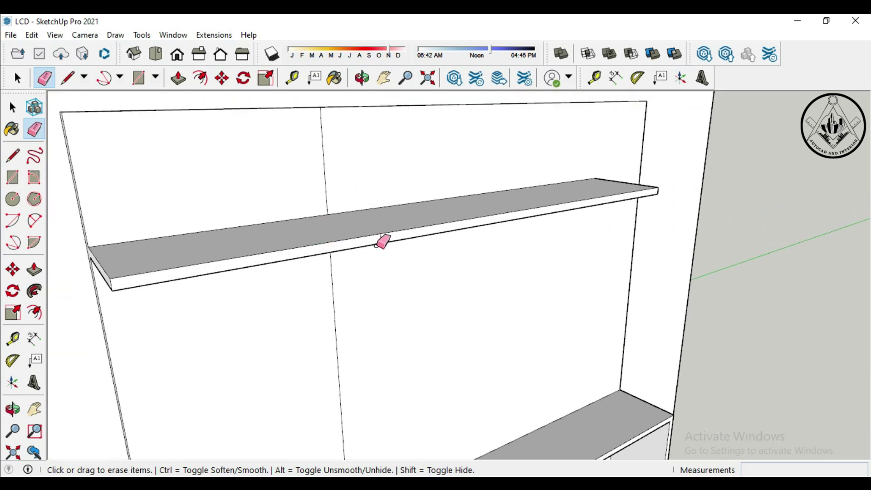
{"action": "scroll", "coordinate": [382, 239], "scroll_direction": "up", "scroll_amount": 2}
{"action": "scroll", "coordinate": [381, 236], "scroll_direction": "down", "scroll_amount": 2}
{"action": "scroll", "coordinate": [371, 213], "scroll_direction": "down", "scroll_amount": 2}
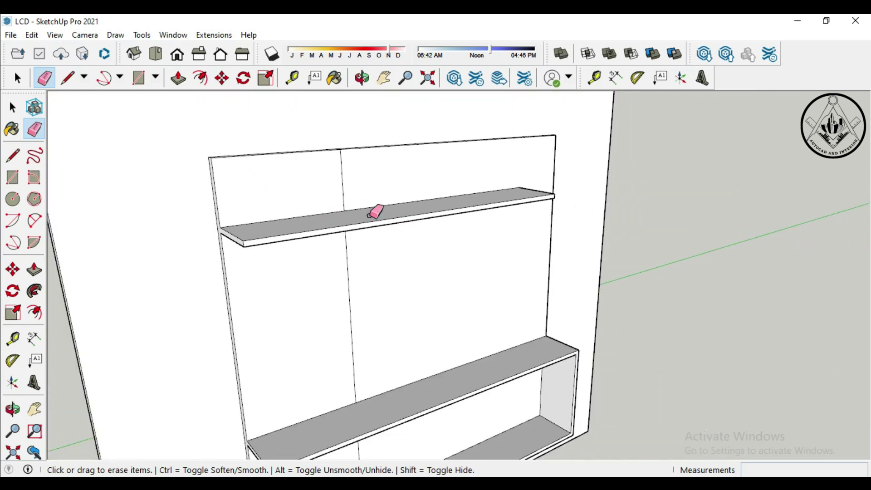
{"action": "scroll", "coordinate": [371, 210], "scroll_direction": "down", "scroll_amount": 2}
{"action": "scroll", "coordinate": [371, 218], "scroll_direction": "down", "scroll_amount": 2}
{"action": "mouse_move", "coordinate": [455, 391]}
{"action": "middle_mouse_down"}
{"action": "mouse_move", "coordinate": [477, 386]}
{"action": "mouse_move", "coordinate": [423, 372]}
{"action": "middle_mouse_up"}
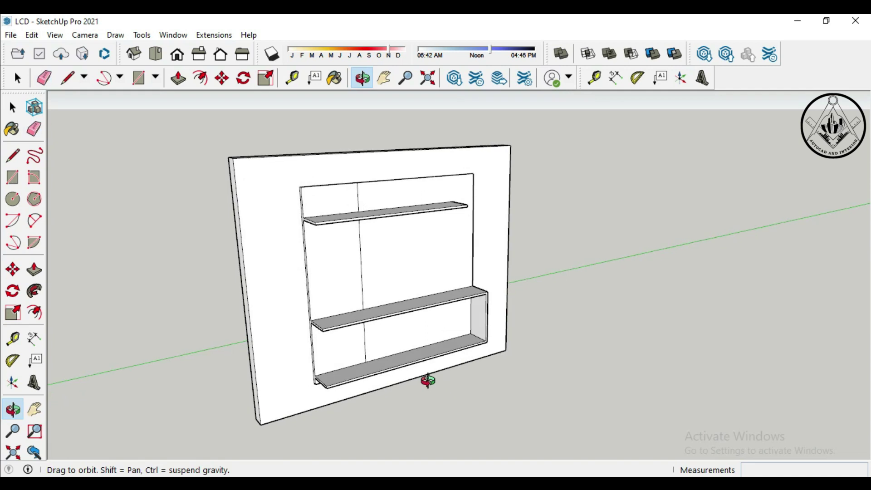
{"action": "scroll", "coordinate": [424, 358], "scroll_direction": "up", "scroll_amount": 1}
{"action": "scroll", "coordinate": [422, 355], "scroll_direction": "up", "scroll_amount": 1}
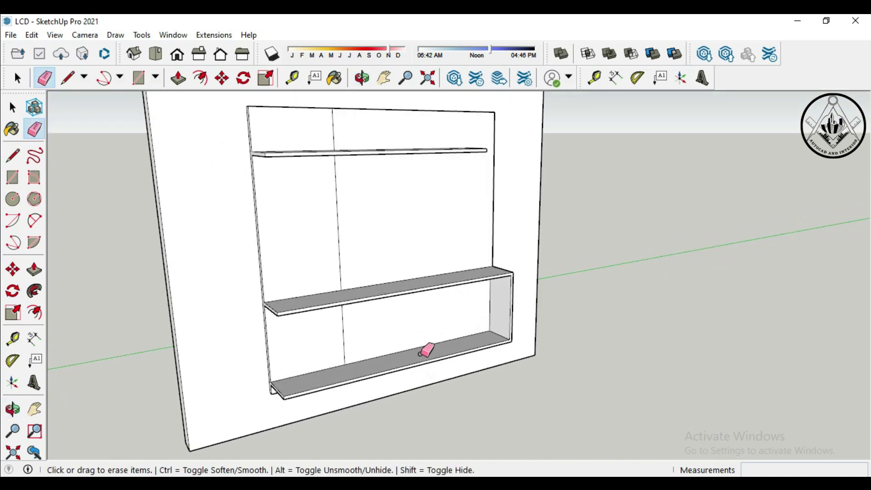
{"action": "scroll", "coordinate": [420, 349], "scroll_direction": "up", "scroll_amount": 1}
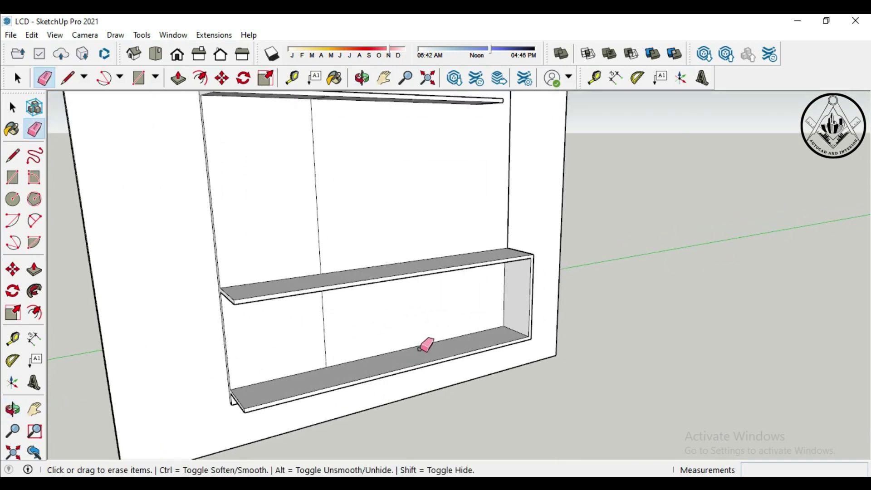
Place guides 4" and 10" above the bottom shelf edge and two vertical guides 6" in.
{"action": "left_click", "coordinate": [13, 338]}
{"action": "left_click", "coordinate": [398, 350]}
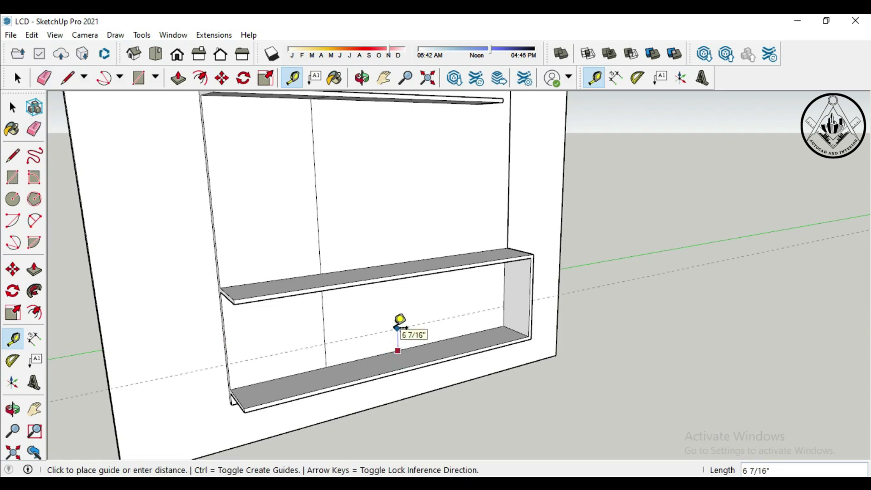
{"action": "key", "text": "Return"}
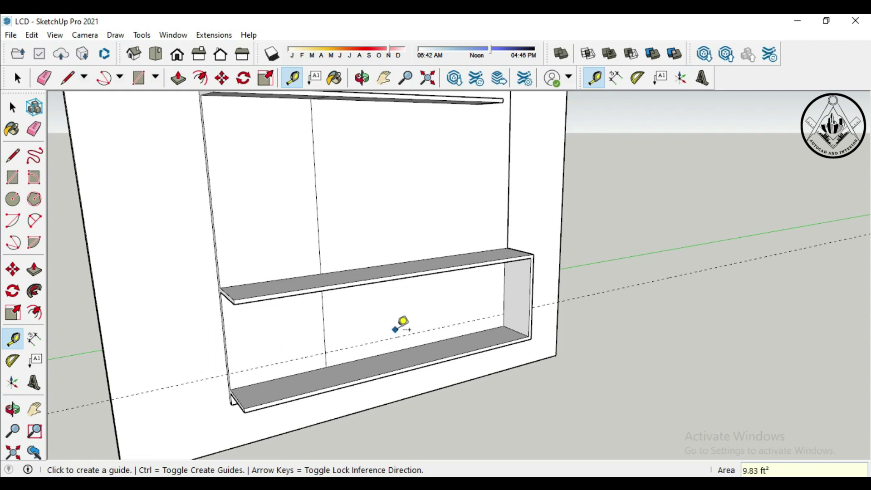
{"action": "left_click", "coordinate": [399, 336]}
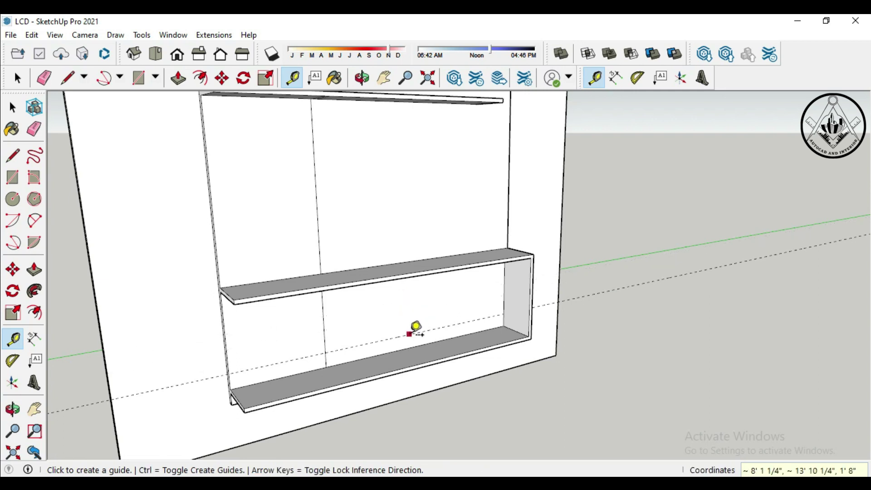
{"action": "left_click", "coordinate": [410, 334]}
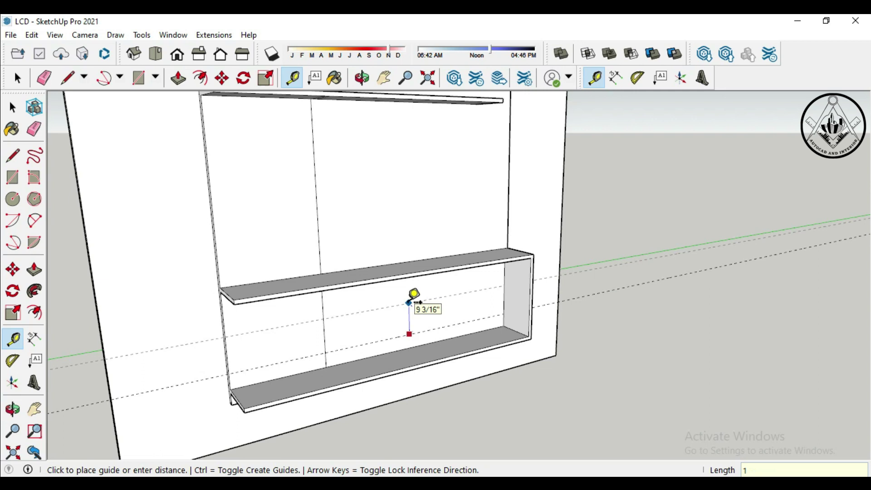
{"action": "type", "text": "0\""}
{"action": "key", "text": "Return"}
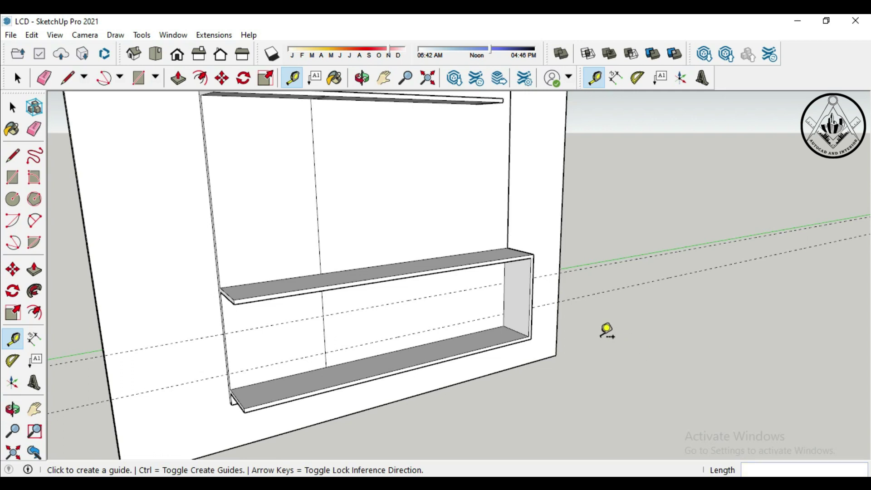
{"action": "left_click", "coordinate": [504, 299]}
{"action": "type", "text": "6\""}
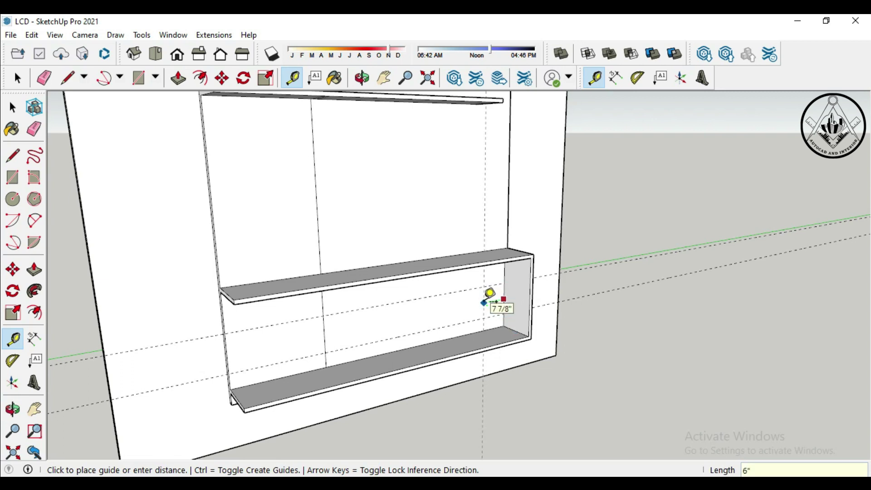
{"action": "type", "text": "2'"}
{"action": "key", "text": "Return"}
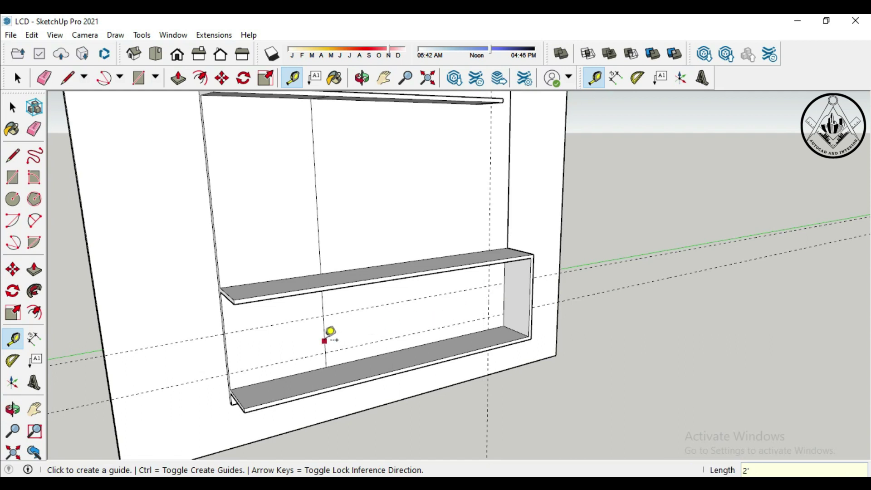
{"action": "left_click", "coordinate": [324, 334]}
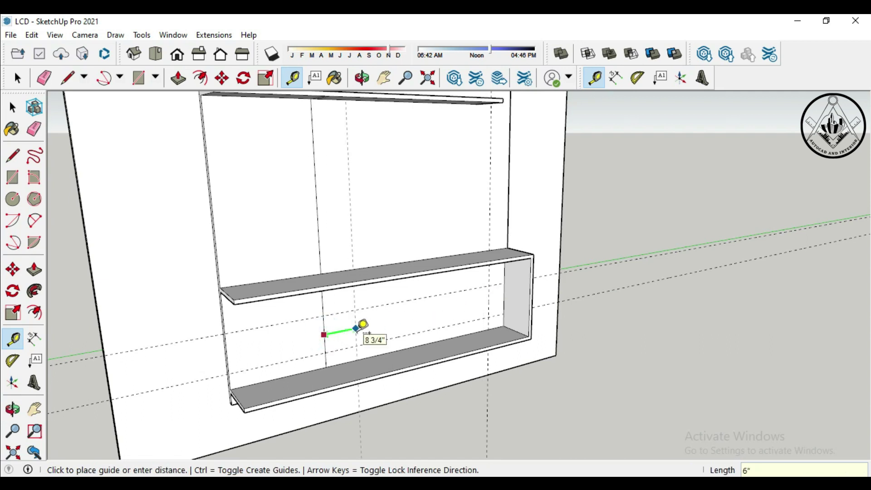
{"action": "key", "text": "Return"}
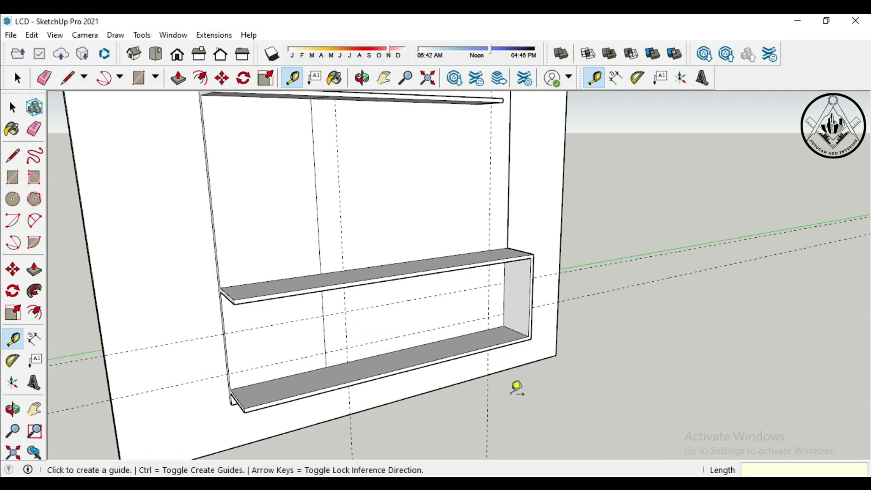
Draw a rectangle between the opposite guide intersections on the lower compartment's back face.
{"action": "left_click", "coordinate": [14, 178]}
{"action": "left_click", "coordinate": [345, 311]}
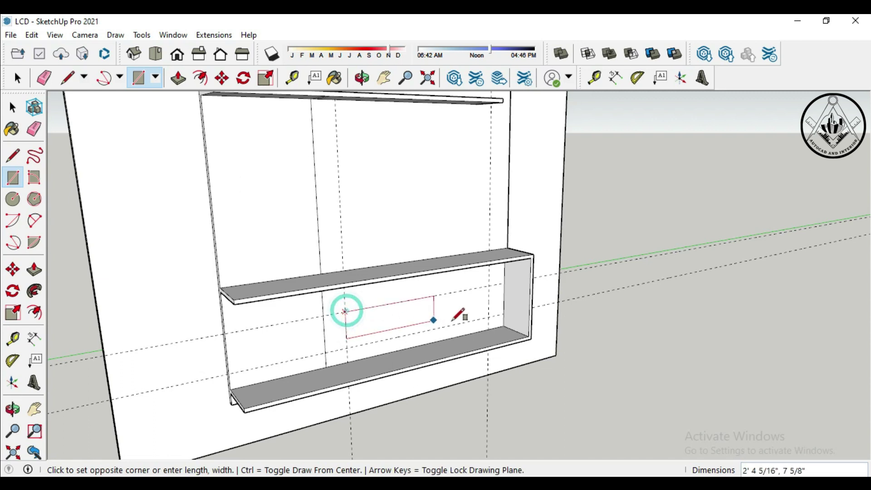
{"action": "left_click", "coordinate": [496, 312]}
{"action": "scroll", "coordinate": [385, 338], "scroll_direction": "down", "scroll_amount": 1}
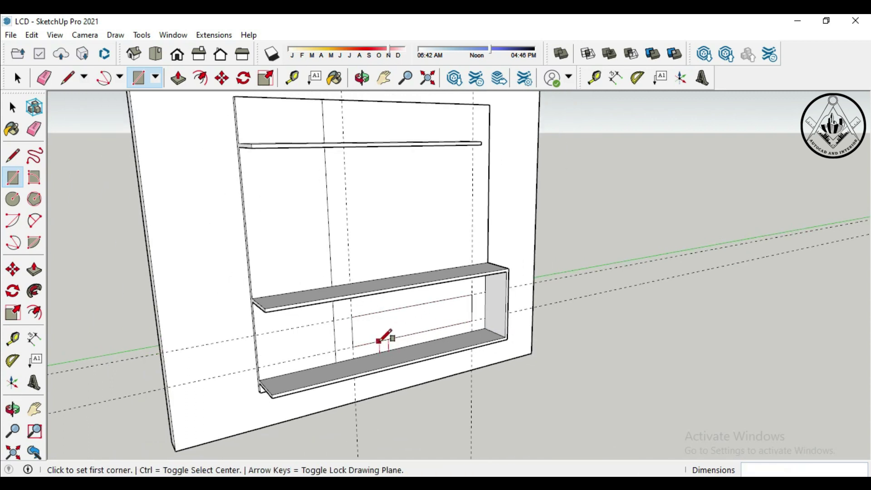
{"action": "scroll", "coordinate": [379, 341], "scroll_direction": "down", "scroll_amount": 1}
{"action": "scroll", "coordinate": [379, 341], "scroll_direction": "down", "scroll_amount": 1}
{"action": "scroll", "coordinate": [380, 341], "scroll_direction": "up", "scroll_amount": 1}
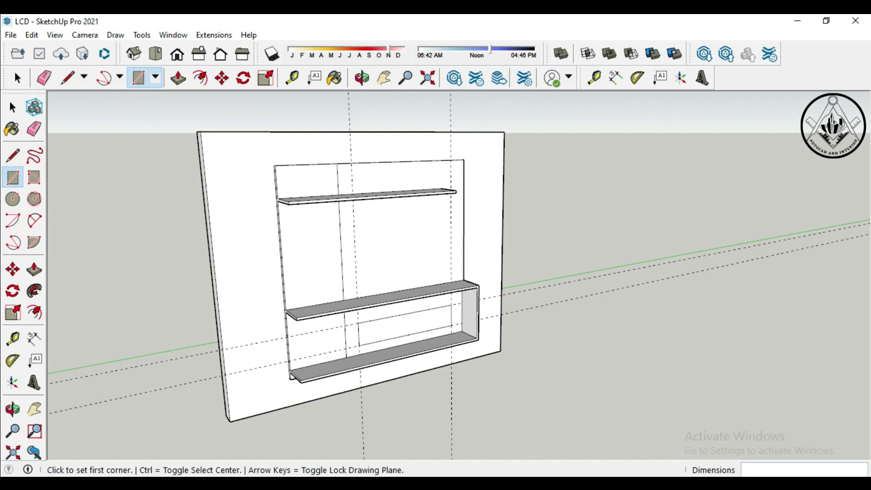
Push/Pull the lower-compartment rectangle out 1' into a box and orbit around the unit.
{"action": "scroll", "coordinate": [583, 364], "scroll_direction": "up", "scroll_amount": 2}
{"action": "key", "text": "p"}
{"action": "left_click", "coordinate": [477, 317]}
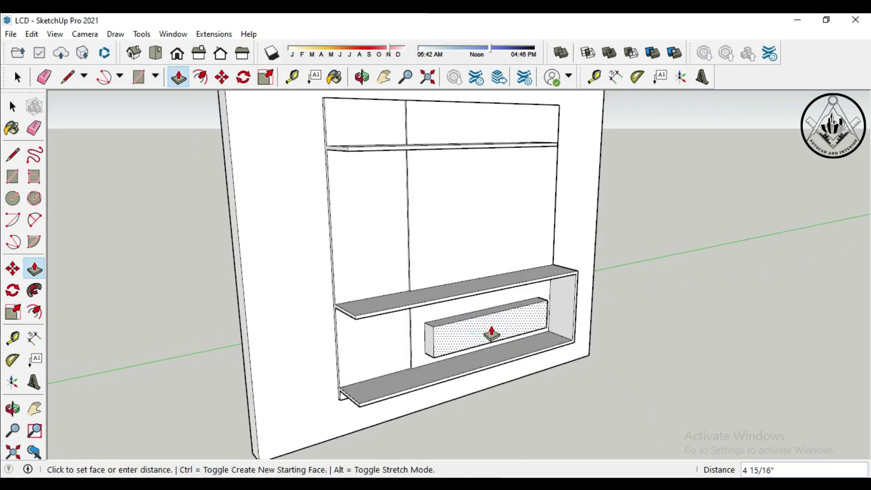
{"action": "type", "text": "1"}
{"action": "key", "text": "Return"}
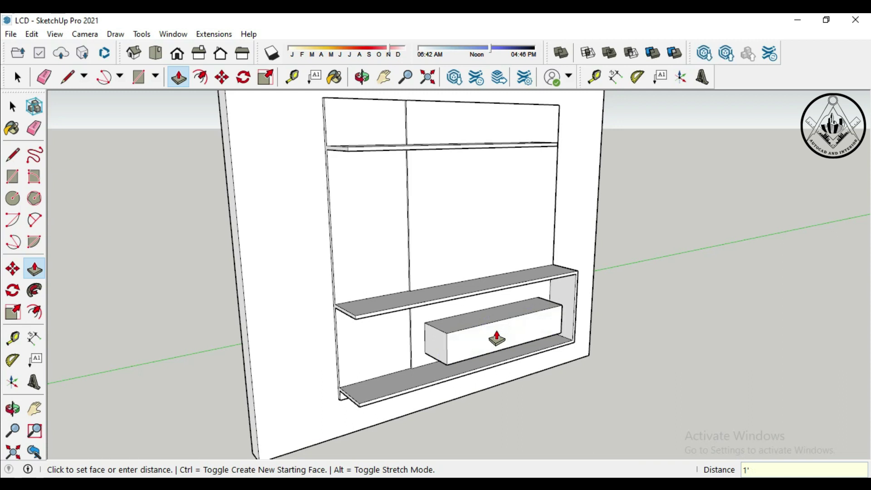
{"action": "middle_click_drag", "start_coordinate": [649, 380], "coordinate": [598, 366]}
{"action": "scroll", "coordinate": [665, 363], "scroll_direction": "up", "scroll_amount": 2}
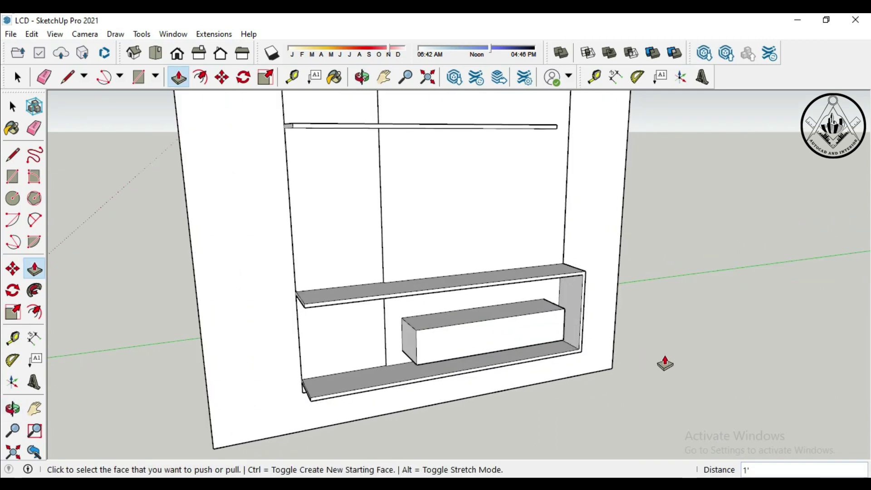
{"action": "scroll", "coordinate": [655, 373], "scroll_direction": "up", "scroll_amount": 1}
Place a guide offset 2 from the box edge.
{"action": "scroll", "coordinate": [655, 372], "scroll_direction": "down", "scroll_amount": 1}
{"action": "key", "text": "t"}
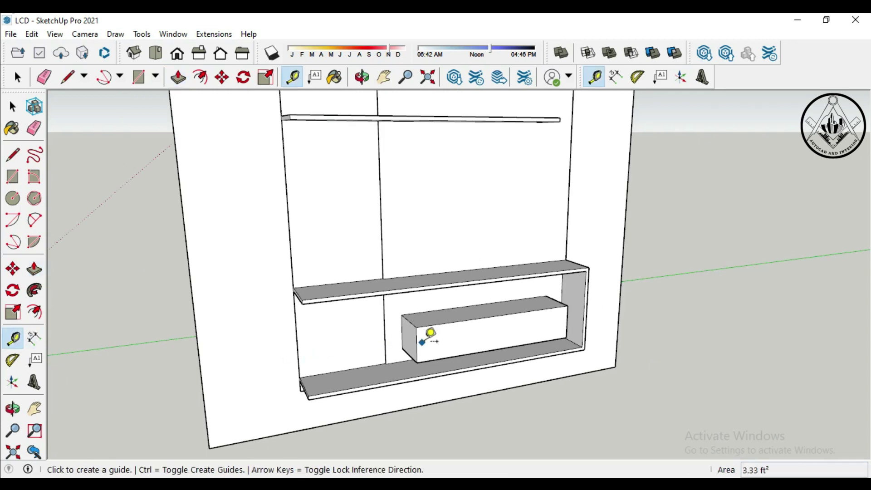
{"action": "left_click", "coordinate": [417, 344]}
{"action": "type", "text": "2"}
{"action": "key", "text": "Return"}
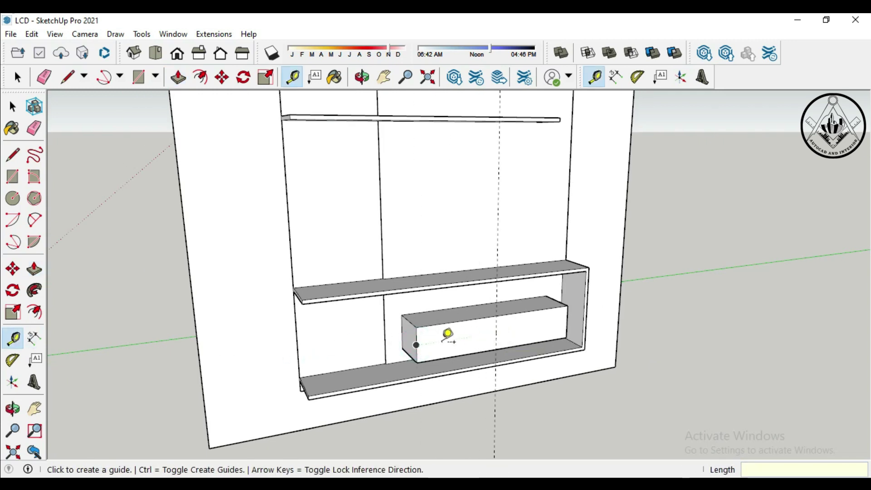
Draw a vertical line down the box front along the new guide.
{"action": "left_click", "coordinate": [15, 161]}
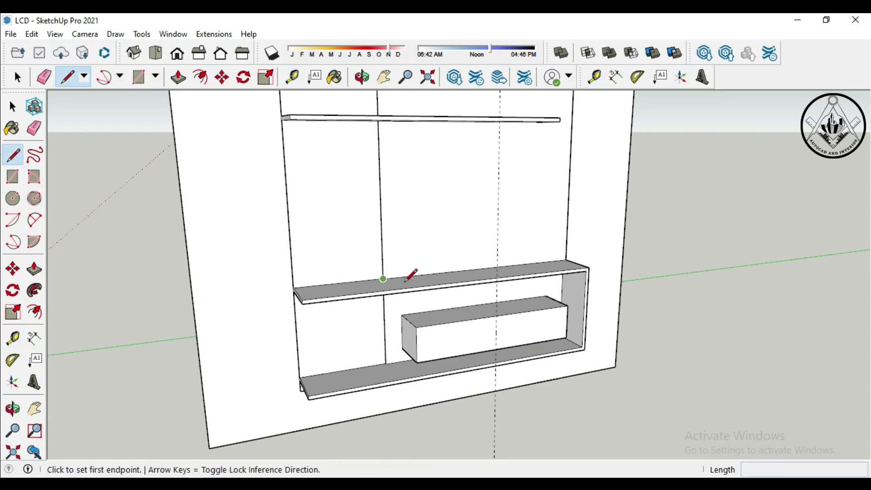
{"action": "left_click", "coordinate": [496, 314]}
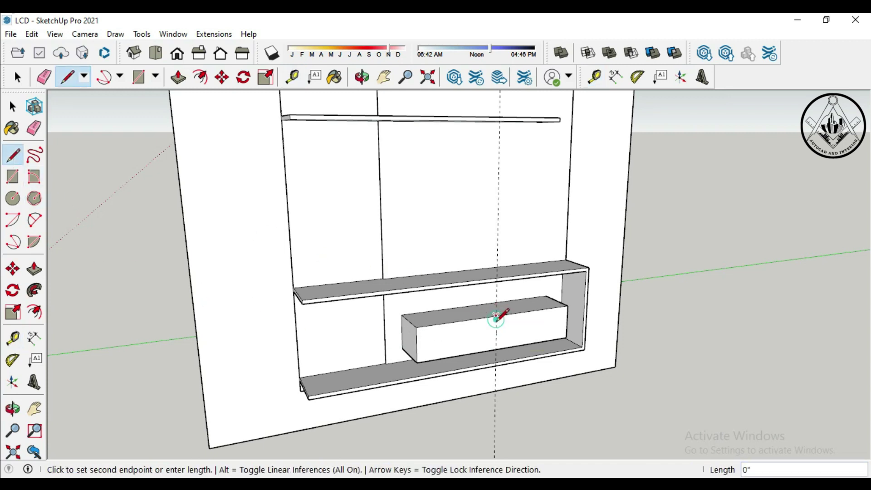
{"action": "left_click", "coordinate": [495, 350]}
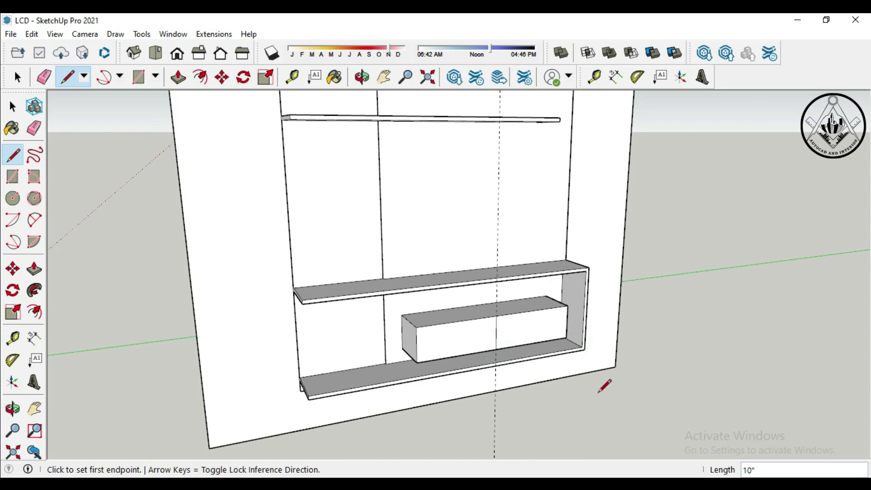
{"action": "scroll", "coordinate": [580, 383], "scroll_direction": "up", "scroll_amount": 2}
{"action": "scroll", "coordinate": [579, 382], "scroll_direction": "up", "scroll_amount": 3}
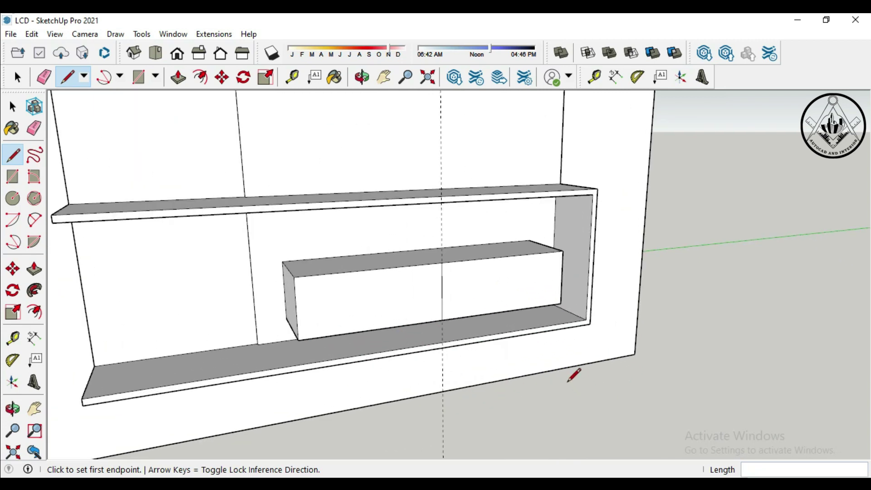
Place a guide from the dividing line, then a second guide 0.1" beside it.
{"action": "left_click", "coordinate": [13, 338]}
{"action": "left_click", "coordinate": [441, 292]}
{"action": "type", "text": ".1\""}
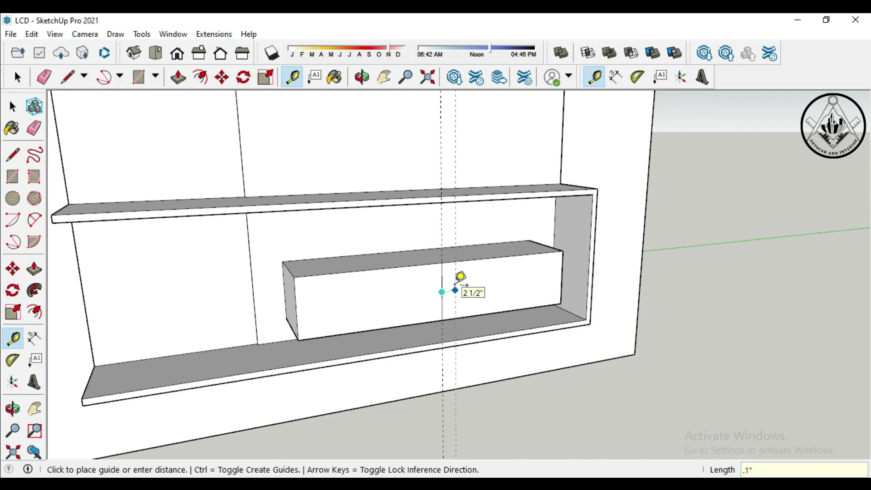
{"action": "key", "text": "Return"}
{"action": "scroll", "coordinate": [439, 295], "scroll_direction": "up", "scroll_amount": 2}
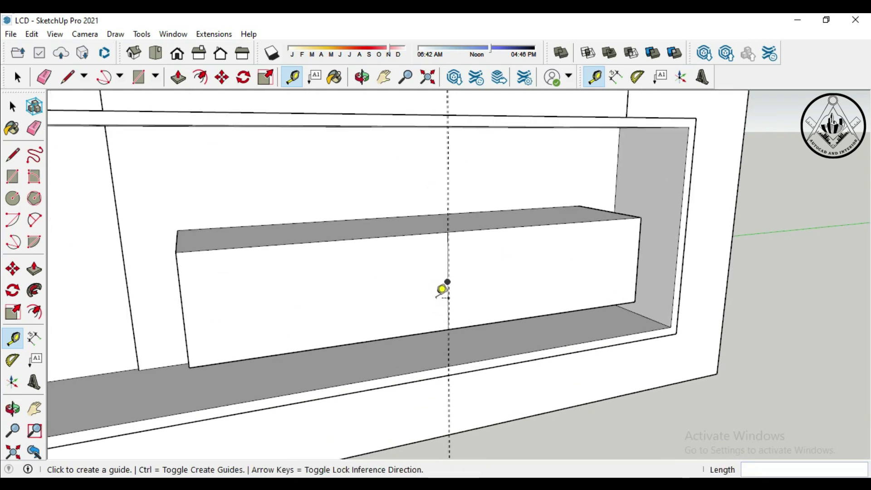
{"action": "scroll", "coordinate": [445, 288], "scroll_direction": "up", "scroll_amount": 2}
{"action": "scroll", "coordinate": [454, 257], "scroll_direction": "up", "scroll_amount": 2}
{"action": "left_click", "coordinate": [459, 262]}
{"action": "type", "text": ".1\""}
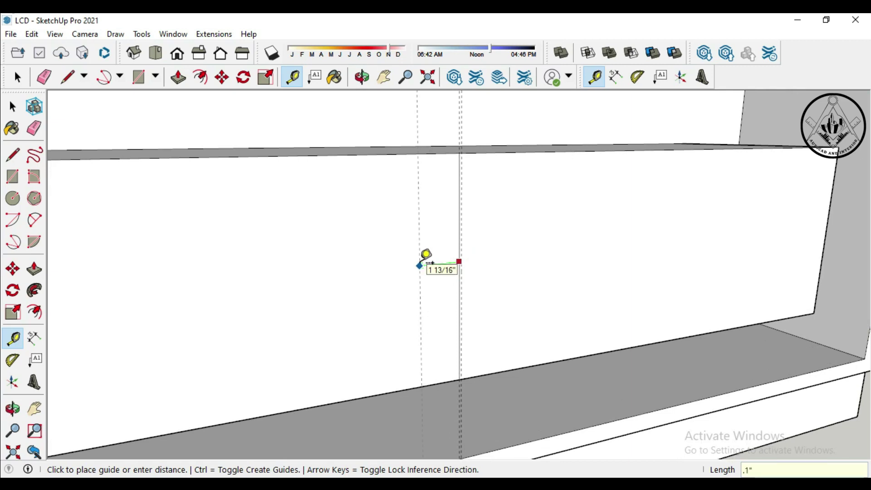
{"action": "key", "text": "Return"}
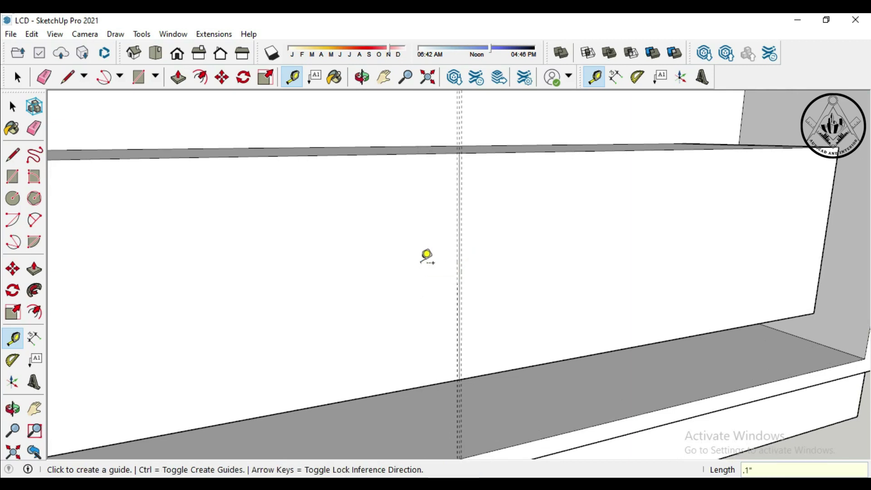
Draw a thin divider rectangle along the centre guide from the box's top edge to its bottom.
{"action": "left_click", "coordinate": [13, 180]}
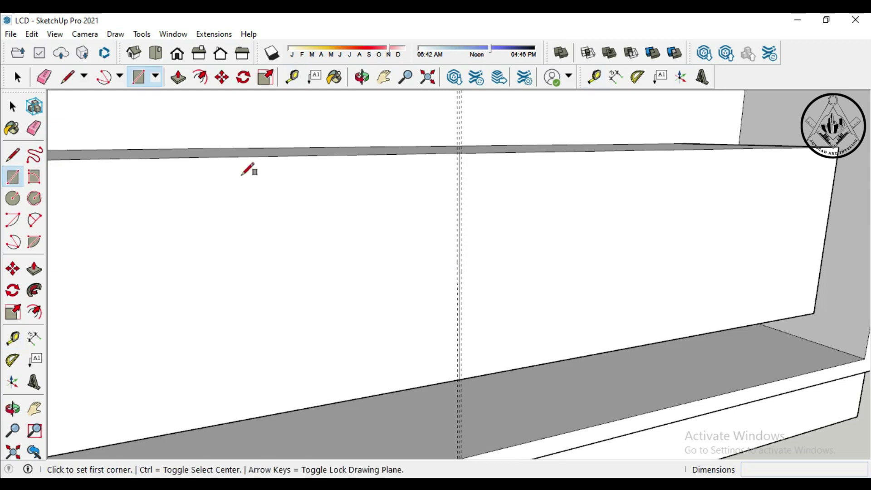
{"action": "scroll", "coordinate": [454, 159], "scroll_direction": "up", "scroll_amount": 2}
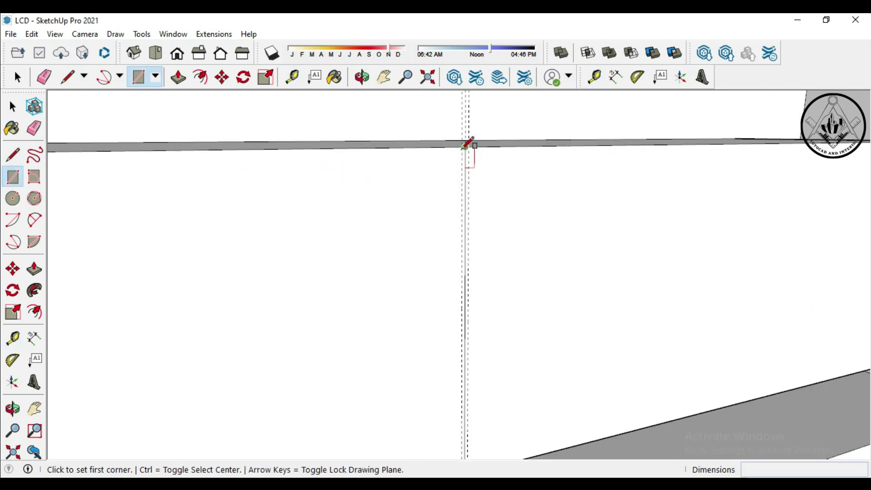
{"action": "scroll", "coordinate": [464, 144], "scroll_direction": "up", "scroll_amount": 1}
{"action": "scroll", "coordinate": [467, 145], "scroll_direction": "up", "scroll_amount": 1}
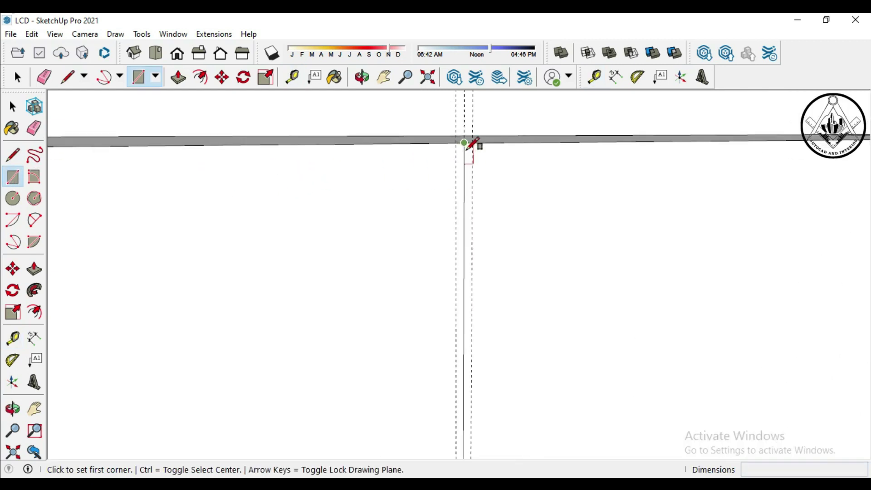
{"action": "left_click", "coordinate": [455, 145]}
{"action": "scroll", "coordinate": [486, 151], "scroll_direction": "down", "scroll_amount": 1}
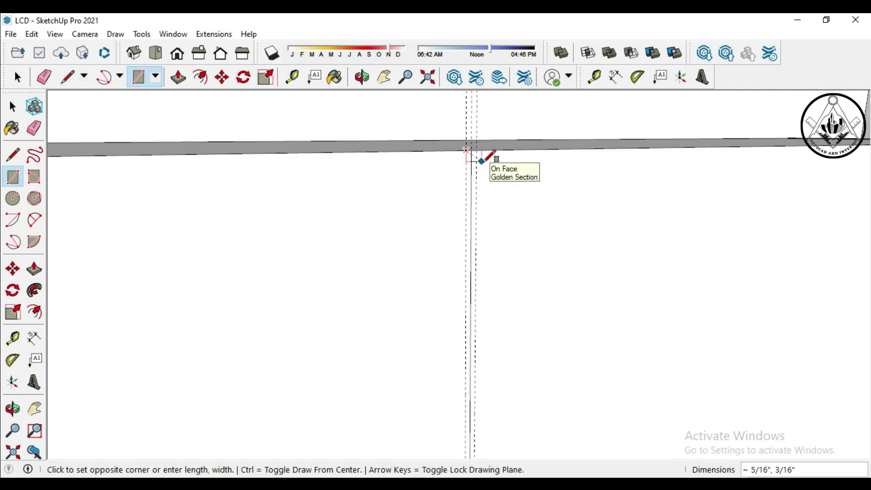
{"action": "scroll", "coordinate": [488, 161], "scroll_direction": "down", "scroll_amount": 2}
{"action": "scroll", "coordinate": [488, 164], "scroll_direction": "down", "scroll_amount": 2}
{"action": "scroll", "coordinate": [478, 389], "scroll_direction": "up", "scroll_amount": 2}
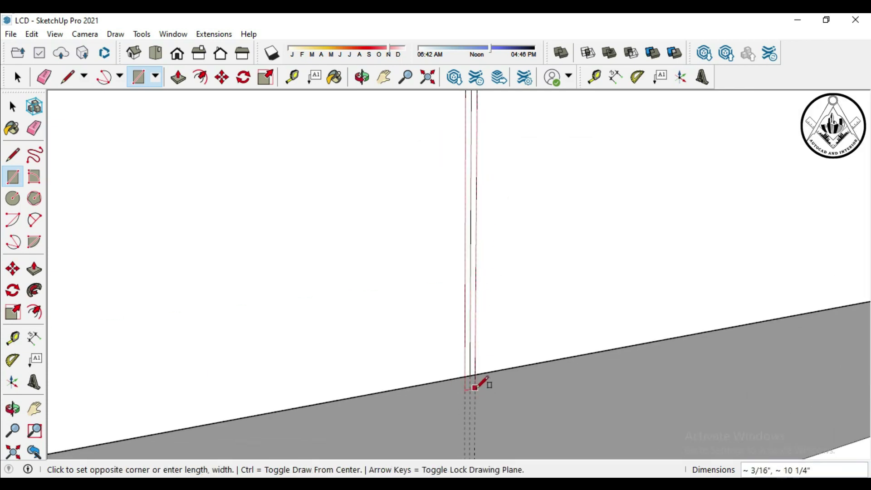
{"action": "scroll", "coordinate": [476, 379], "scroll_direction": "up", "scroll_amount": 2}
{"action": "scroll", "coordinate": [477, 368], "scroll_direction": "down", "scroll_amount": 2}
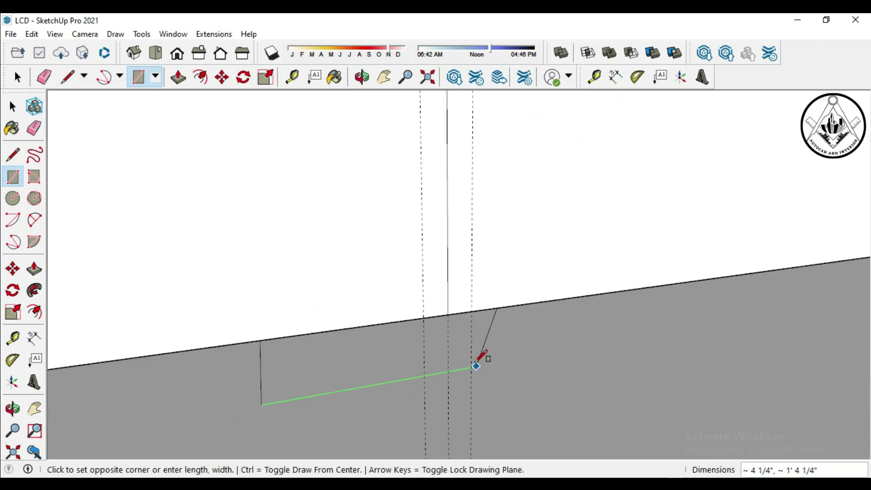
{"action": "left_click", "coordinate": [470, 312]}
{"action": "scroll", "coordinate": [465, 312], "scroll_direction": "down", "scroll_amount": 1}
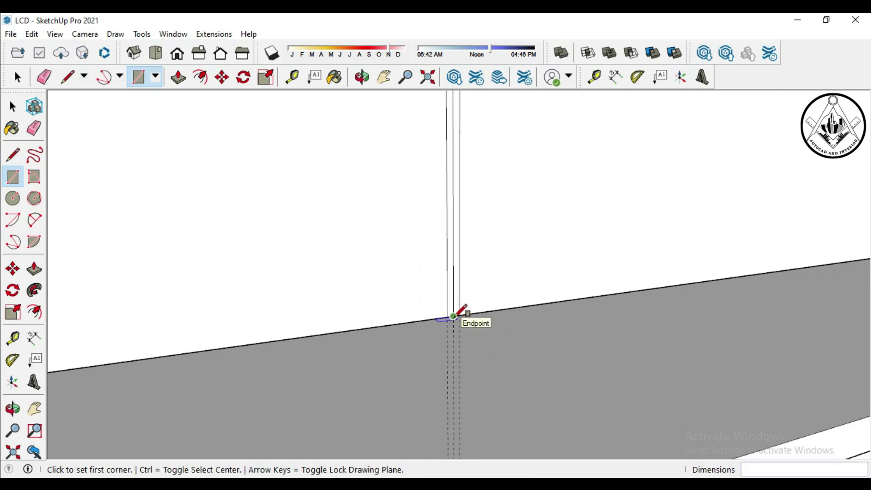
{"action": "scroll", "coordinate": [463, 313], "scroll_direction": "down", "scroll_amount": 1}
{"action": "scroll", "coordinate": [459, 314], "scroll_direction": "down", "scroll_amount": 2}
{"action": "scroll", "coordinate": [458, 314], "scroll_direction": "down", "scroll_amount": 2}
{"action": "scroll", "coordinate": [461, 313], "scroll_direction": "down", "scroll_amount": 2}
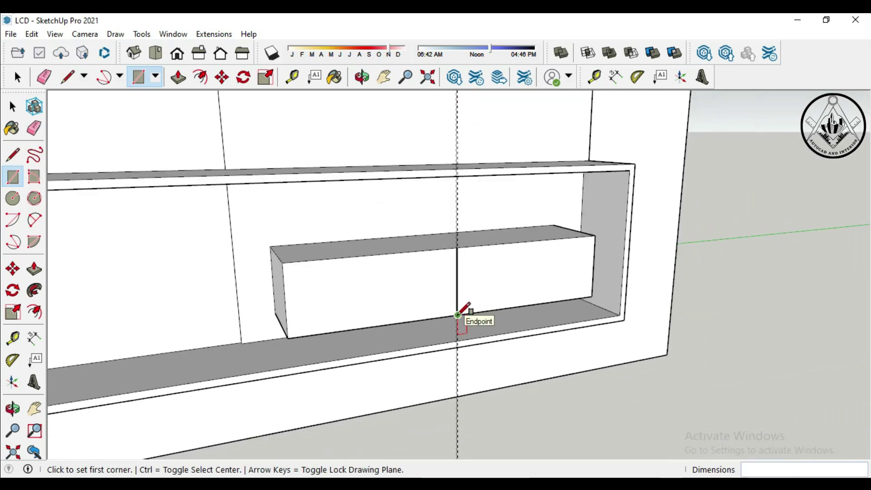
{"action": "scroll", "coordinate": [462, 312], "scroll_direction": "down", "scroll_amount": 1}
{"action": "scroll", "coordinate": [461, 312], "scroll_direction": "down", "scroll_amount": 1}
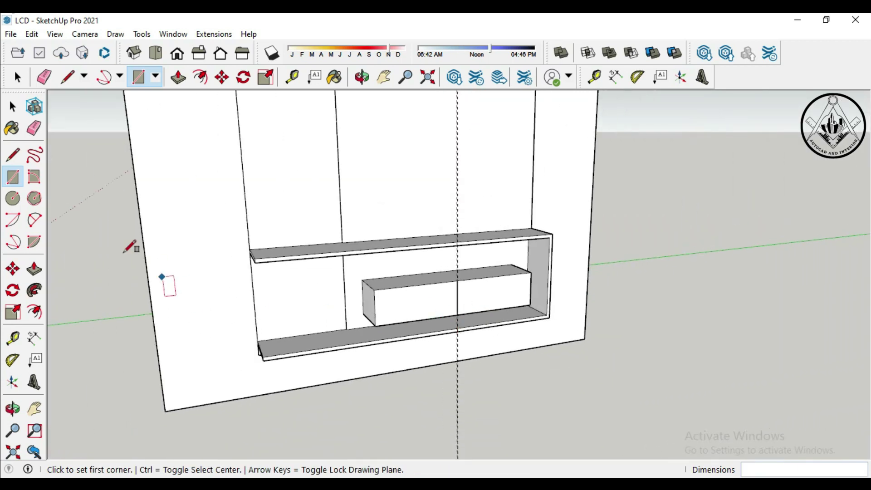
Erase the vertical centre guide and the extra divider line from the box front.
{"action": "left_click", "coordinate": [44, 77]}
{"action": "left_click", "coordinate": [457, 401]}
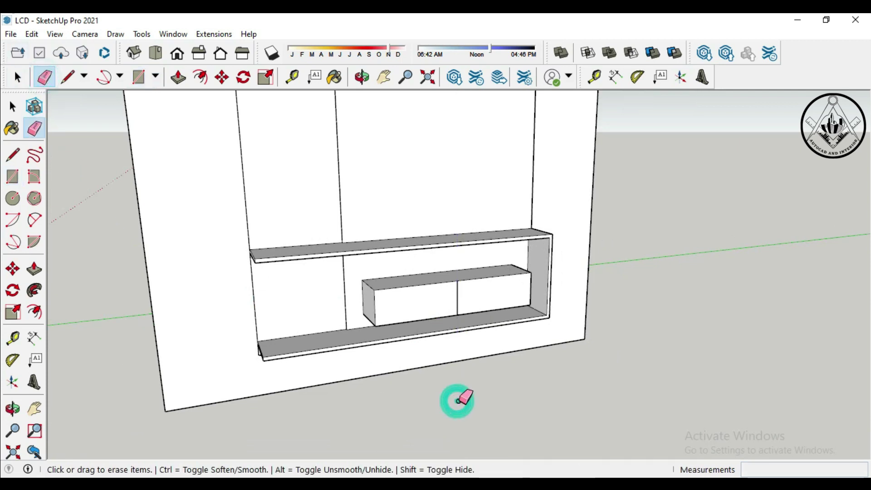
{"action": "scroll", "coordinate": [472, 297], "scroll_direction": "up", "scroll_amount": 3}
{"action": "scroll", "coordinate": [445, 290], "scroll_direction": "up", "scroll_amount": 2}
{"action": "scroll", "coordinate": [433, 278], "scroll_direction": "up", "scroll_amount": 2}
{"action": "scroll", "coordinate": [436, 273], "scroll_direction": "up", "scroll_amount": 1}
{"action": "left_click", "coordinate": [439, 271]}
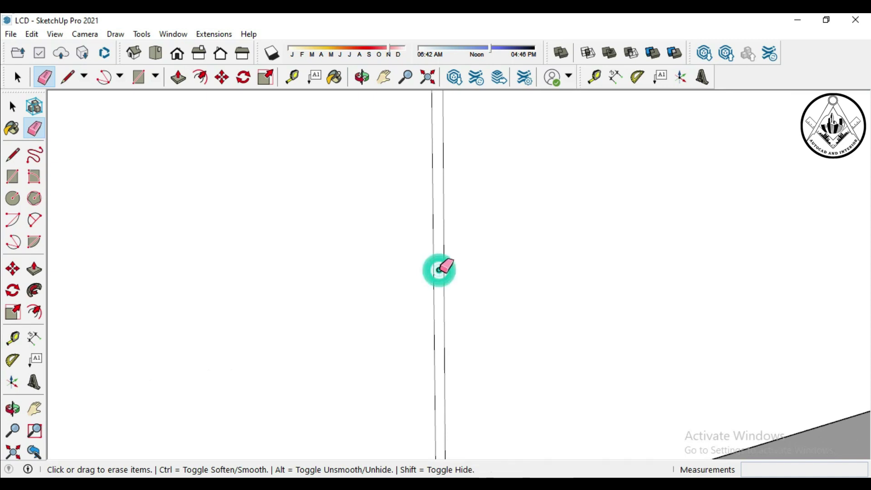
{"action": "scroll", "coordinate": [439, 268], "scroll_direction": "down", "scroll_amount": 3}
{"action": "scroll", "coordinate": [455, 261], "scroll_direction": "down", "scroll_amount": 2}
{"action": "scroll", "coordinate": [462, 274], "scroll_direction": "down", "scroll_amount": 1}
{"action": "scroll", "coordinate": [485, 297], "scroll_direction": "down", "scroll_amount": 3}
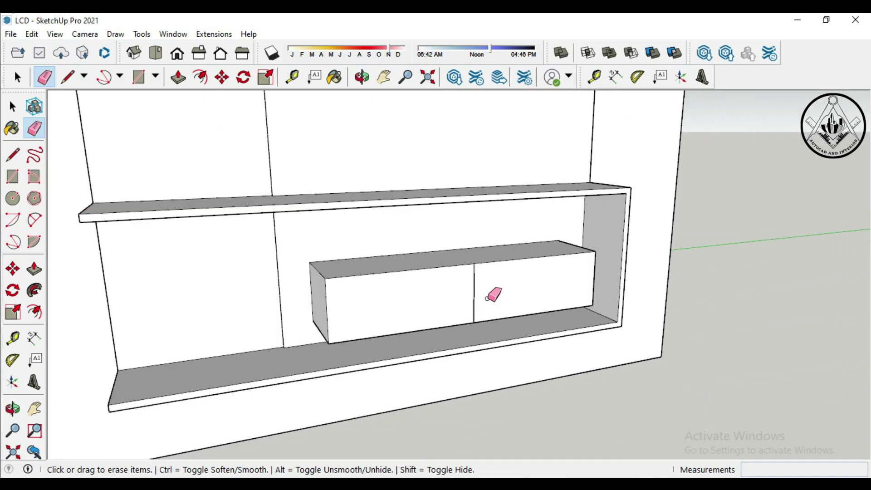
{"action": "scroll", "coordinate": [488, 298], "scroll_direction": "down", "scroll_amount": 1}
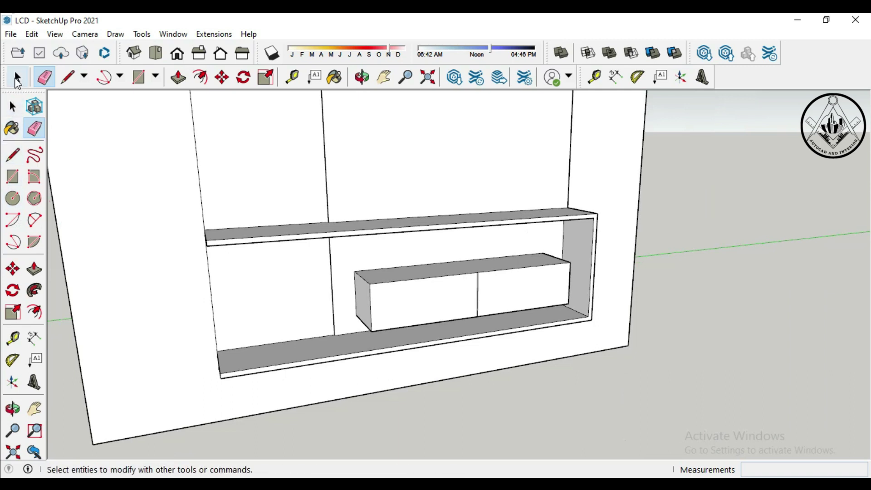
Select the inner box's top front edge, left front edge and middle divider edge.
{"action": "left_click", "coordinate": [17, 77]}
{"action": "left_click", "coordinate": [430, 278]}
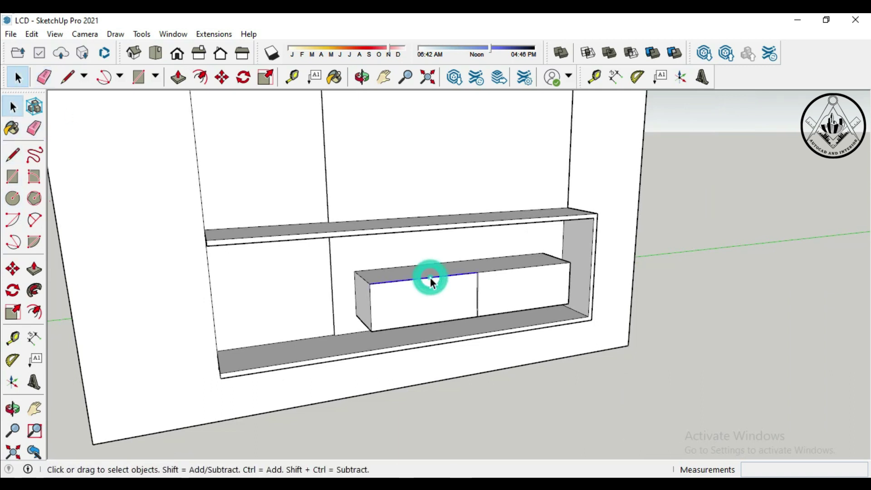
{"action": "left_click", "coordinate": [370, 308], "text": "ctrl"}
{"action": "scroll", "coordinate": [484, 295], "scroll_direction": "up", "scroll_amount": 3}
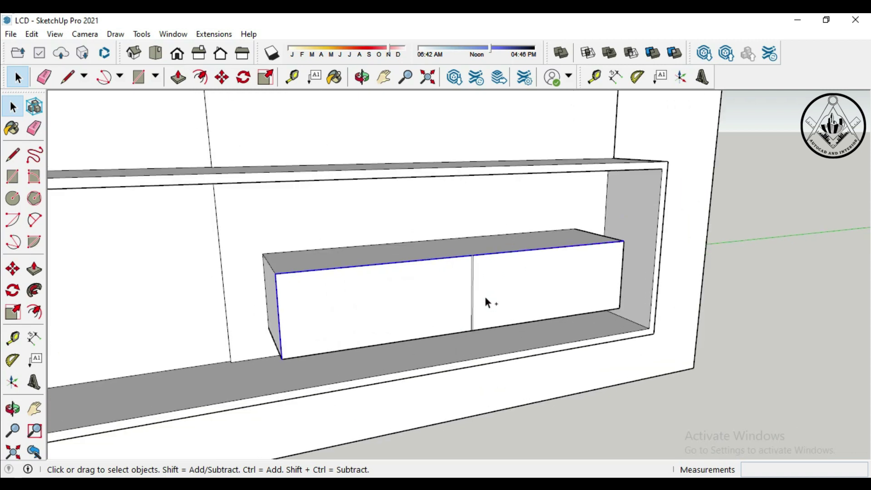
{"action": "scroll", "coordinate": [484, 295], "scroll_direction": "up", "scroll_amount": 3}
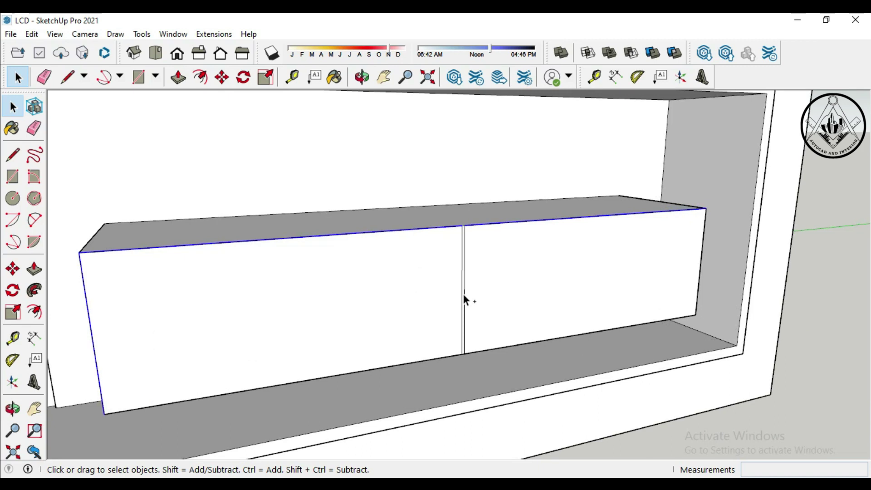
{"action": "left_click", "coordinate": [464, 293], "text": "ctrl"}
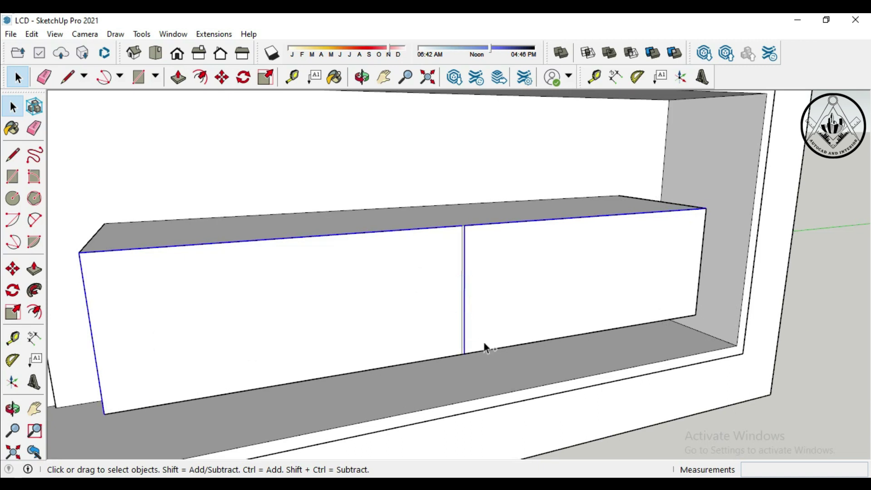
{"action": "scroll", "coordinate": [433, 226], "scroll_direction": "down", "scroll_amount": 3}
{"action": "scroll", "coordinate": [433, 227], "scroll_direction": "down", "scroll_amount": 2}
{"action": "scroll", "coordinate": [433, 227], "scroll_direction": "down", "scroll_amount": 1}
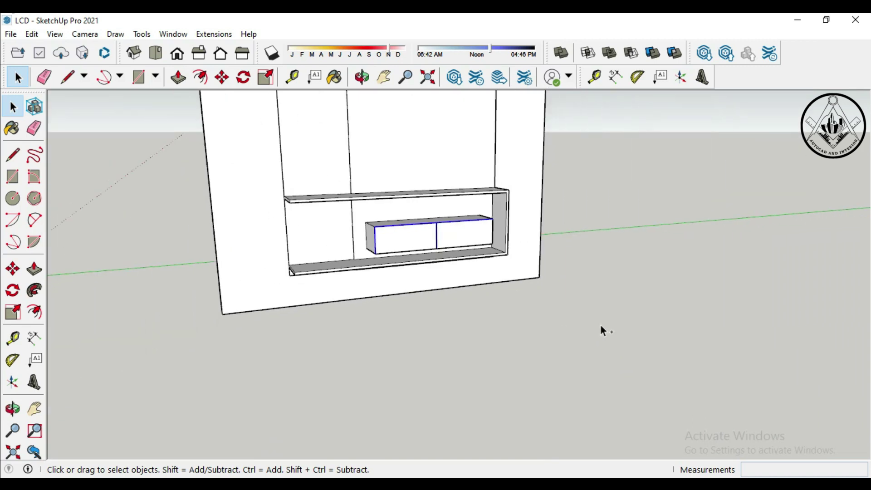
Paste a copy of the selected edges on the ground beside the unit.
{"action": "left_click", "coordinate": [13, 270]}
{"action": "key", "text": "ctrl+v"}
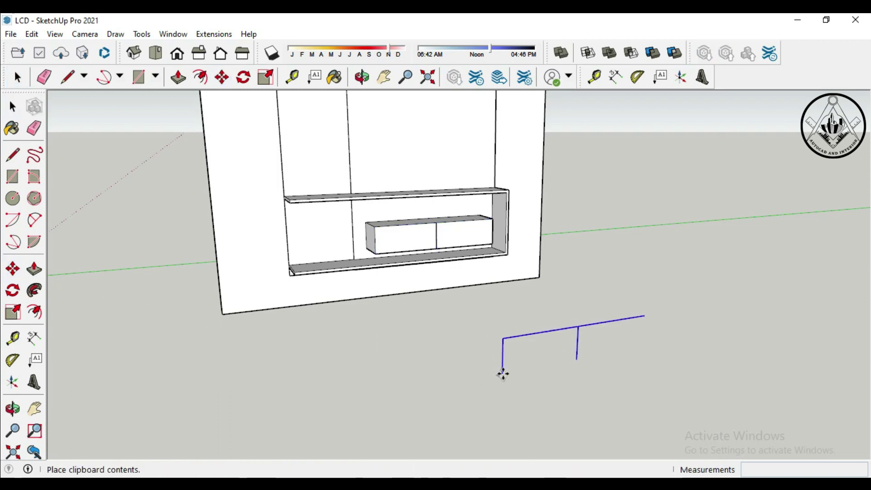
{"action": "left_click", "coordinate": [506, 372]}
Draw left and right upright rectangle panels between the copied outline's endpoints.
{"action": "left_click", "coordinate": [13, 176]}
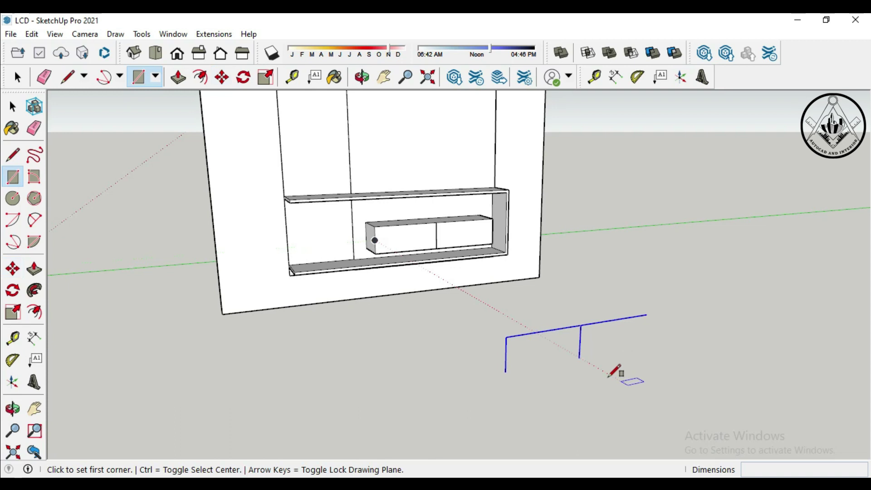
{"action": "scroll", "coordinate": [558, 356], "scroll_direction": "up", "scroll_amount": 2}
{"action": "scroll", "coordinate": [554, 352], "scroll_direction": "up", "scroll_amount": 2}
{"action": "scroll", "coordinate": [555, 351], "scroll_direction": "up", "scroll_amount": 2}
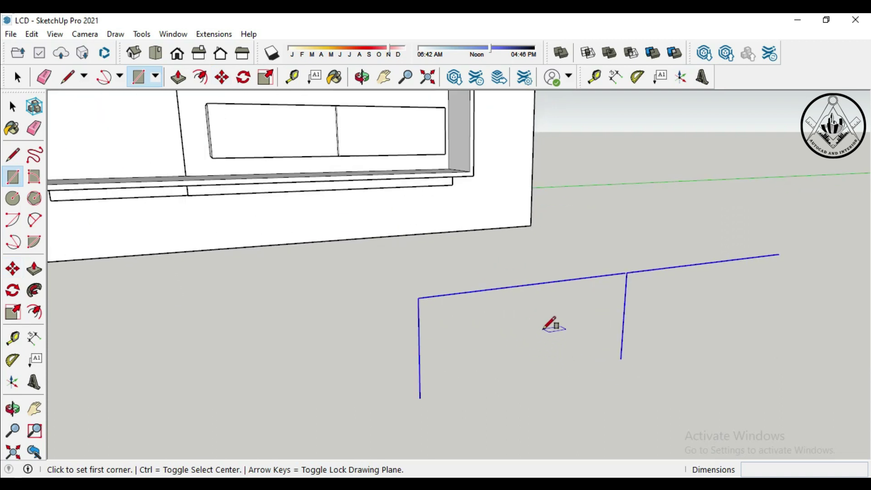
{"action": "left_click", "coordinate": [420, 398]}
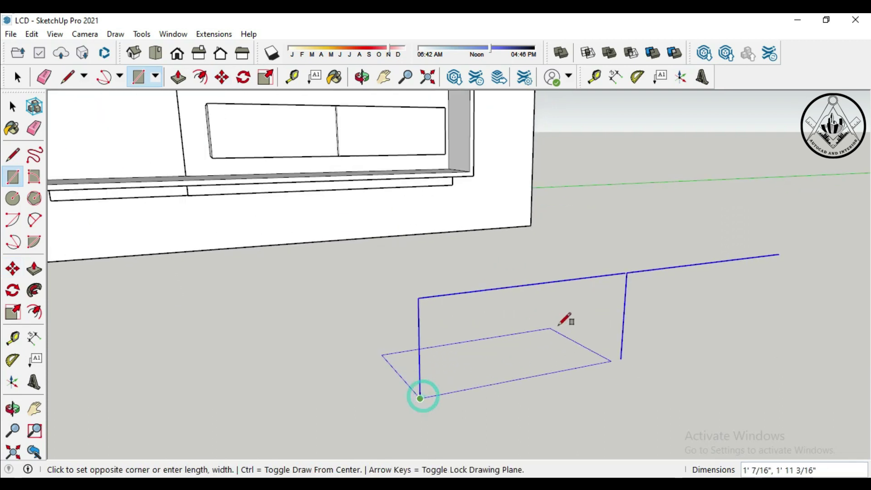
{"action": "left_click", "coordinate": [625, 274]}
{"action": "scroll", "coordinate": [661, 325], "scroll_direction": "up", "scroll_amount": 2}
{"action": "scroll", "coordinate": [662, 342], "scroll_direction": "up", "scroll_amount": 2}
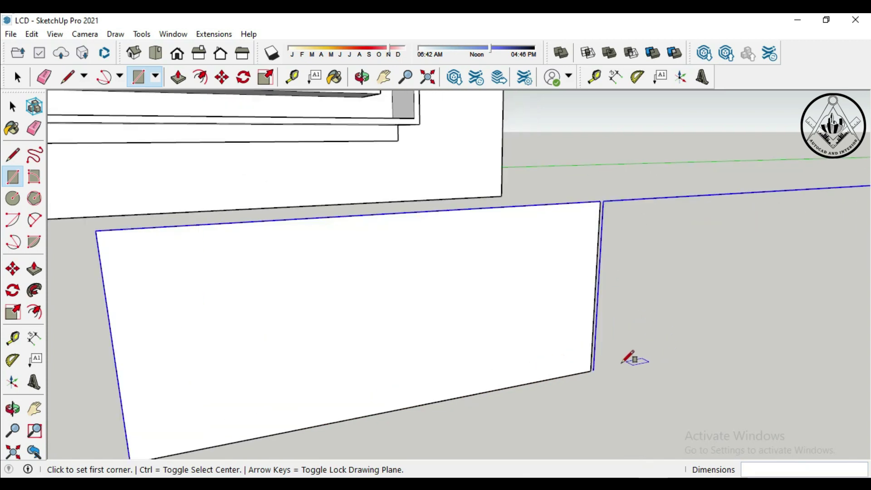
{"action": "left_click", "coordinate": [593, 371]}
{"action": "scroll", "coordinate": [653, 326], "scroll_direction": "down", "scroll_amount": 3}
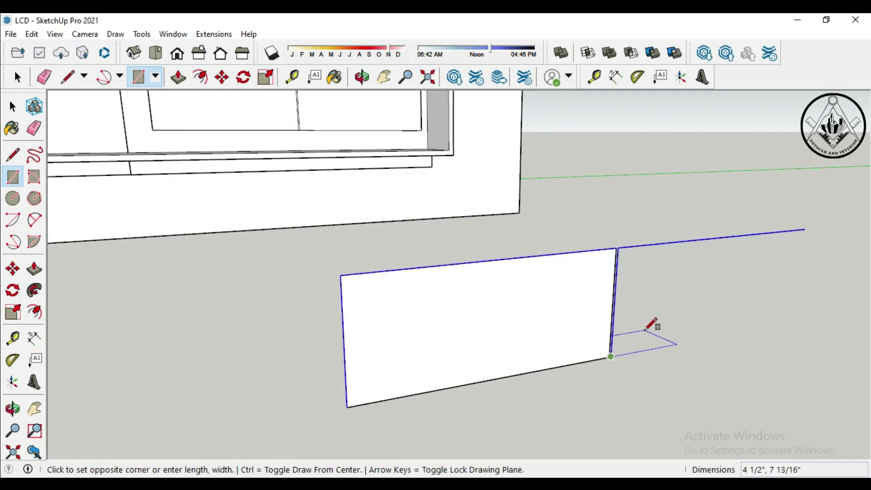
{"action": "scroll", "coordinate": [655, 324], "scroll_direction": "down", "scroll_amount": 1}
{"action": "left_click", "coordinate": [777, 247]}
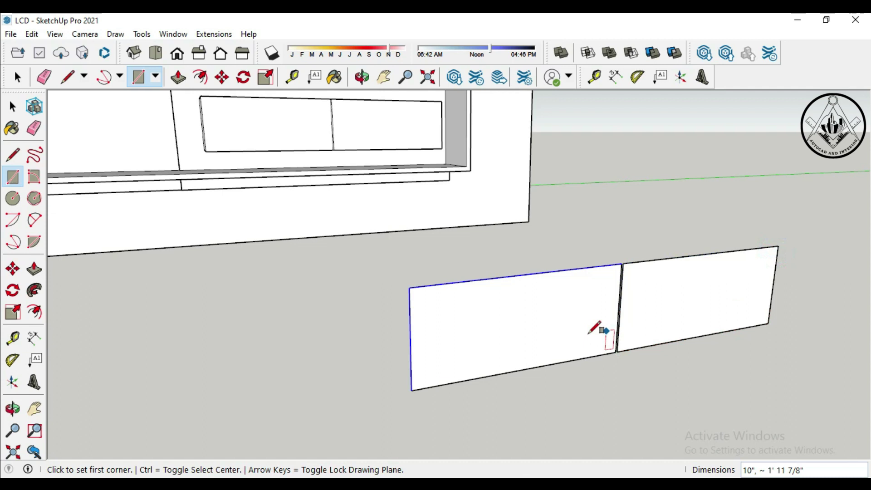
{"action": "scroll", "coordinate": [478, 301], "scroll_direction": "down", "scroll_amount": 2}
{"action": "scroll", "coordinate": [483, 300], "scroll_direction": "down", "scroll_amount": 1}
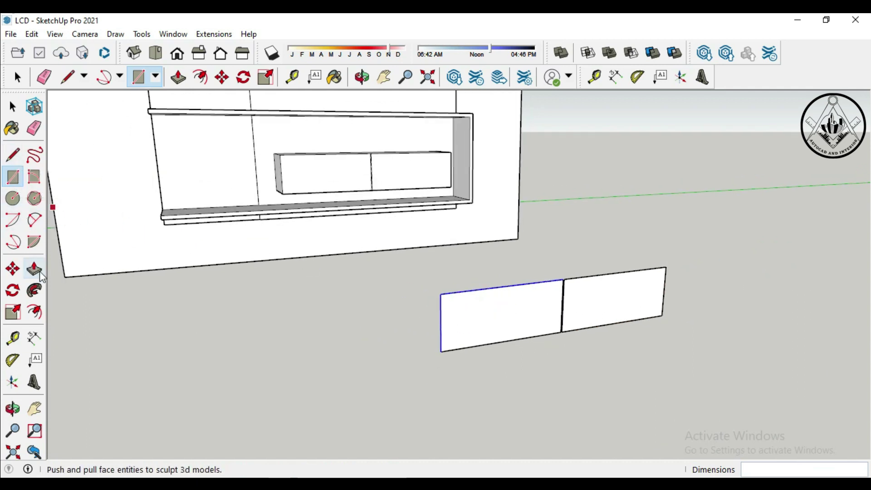
Push/Pull the left and right drawer-front panels 1" thick.
{"action": "left_click", "coordinate": [34, 269]}
{"action": "left_click", "coordinate": [497, 316]}
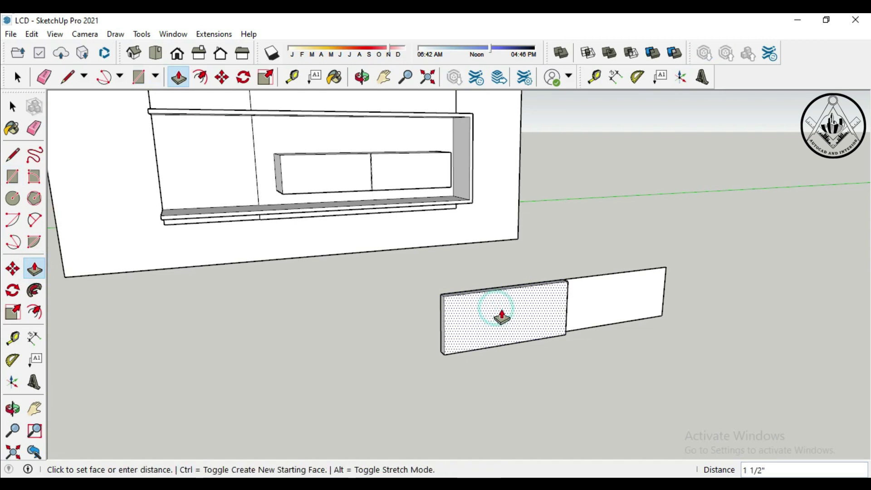
{"action": "type", "text": "1"}
{"action": "key", "text": "Return"}
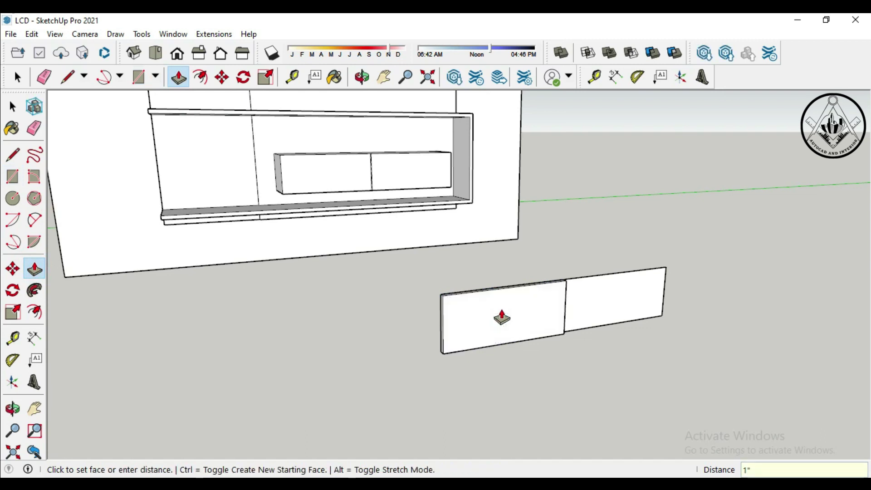
{"action": "left_click", "coordinate": [591, 305]}
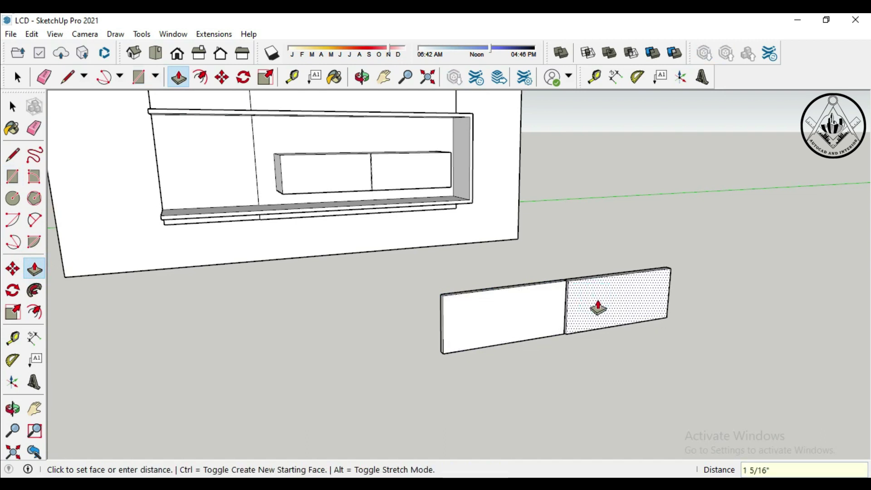
{"action": "key", "text": "Return"}
{"action": "left_click", "coordinate": [13, 106]}
Select both drawer-front panels with a crossing window.
{"action": "left_click", "coordinate": [17, 78]}
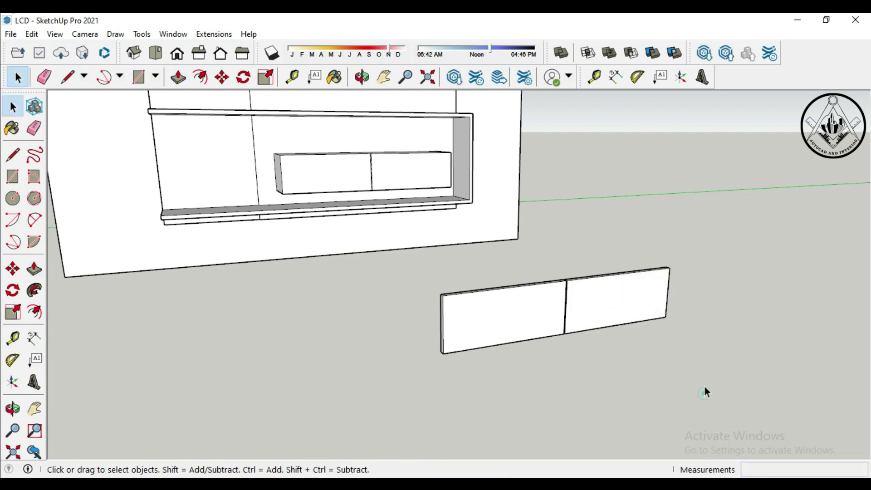
{"action": "left_click_drag", "start_coordinate": [704, 394], "coordinate": [420, 264]}
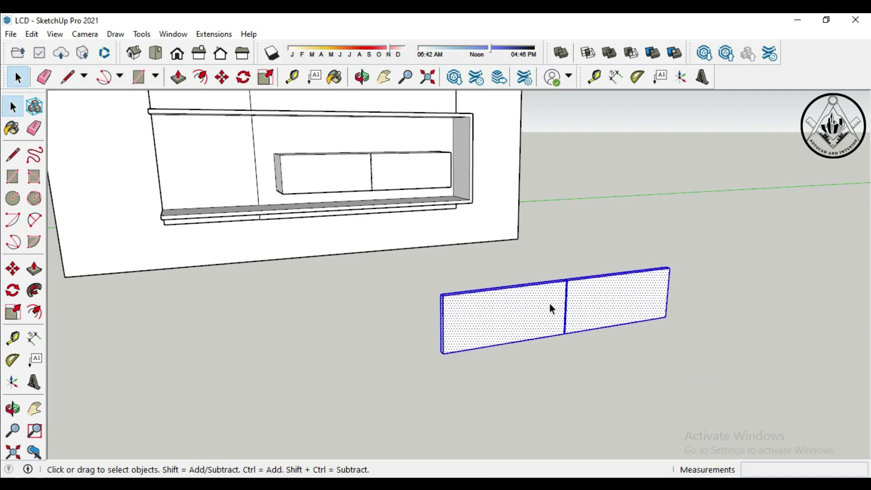
{"action": "scroll", "coordinate": [537, 323], "scroll_direction": "up", "scroll_amount": 2}
{"action": "scroll", "coordinate": [542, 325], "scroll_direction": "up", "scroll_amount": 2}
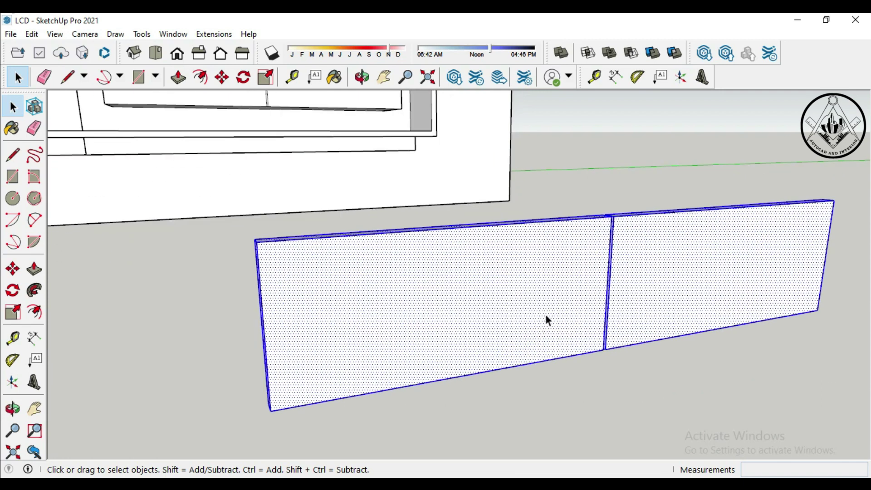
Start moving the drawer front, picking it up by its top corner.
{"action": "scroll", "coordinate": [545, 313], "scroll_direction": "down", "scroll_amount": 2}
{"action": "scroll", "coordinate": [545, 311], "scroll_direction": "down", "scroll_amount": 2}
{"action": "scroll", "coordinate": [546, 312], "scroll_direction": "down", "scroll_amount": 1}
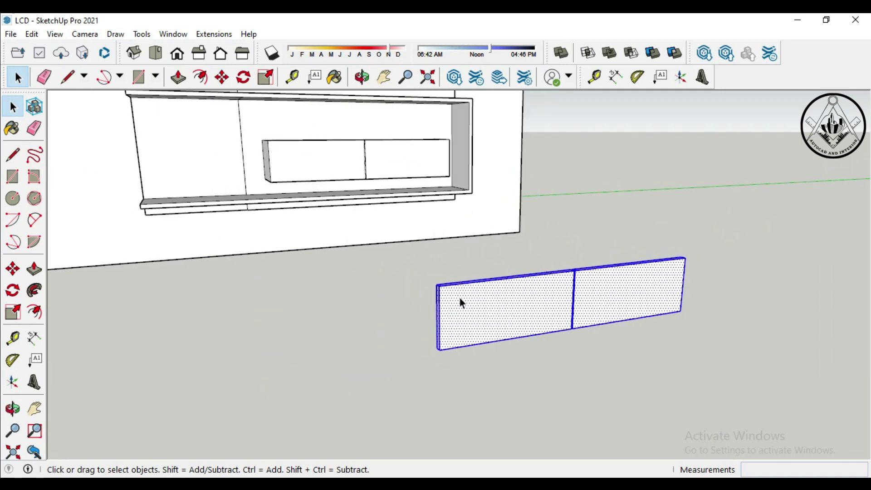
{"action": "left_click", "coordinate": [13, 269]}
{"action": "scroll", "coordinate": [425, 286], "scroll_direction": "up", "scroll_amount": 3}
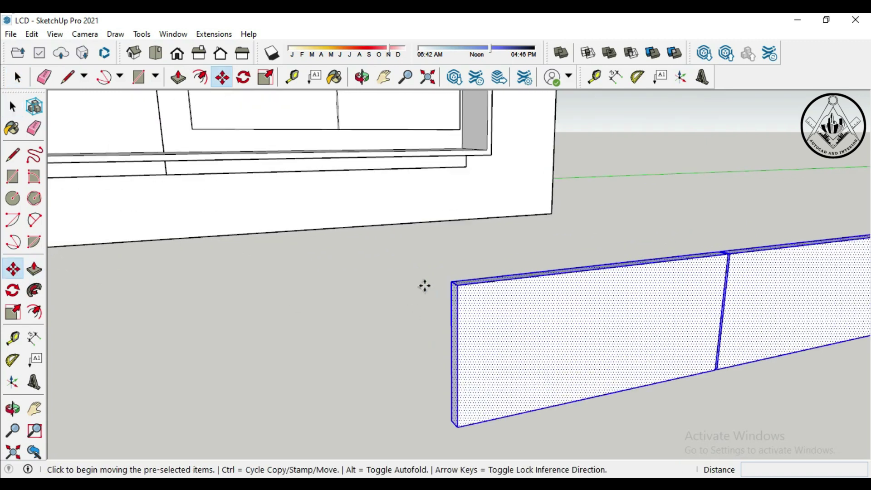
{"action": "scroll", "coordinate": [424, 285], "scroll_direction": "up", "scroll_amount": 1}
{"action": "left_click", "coordinate": [468, 278]}
{"action": "scroll", "coordinate": [543, 400], "scroll_direction": "down", "scroll_amount": 2}
{"action": "left_click", "coordinate": [542, 400]}
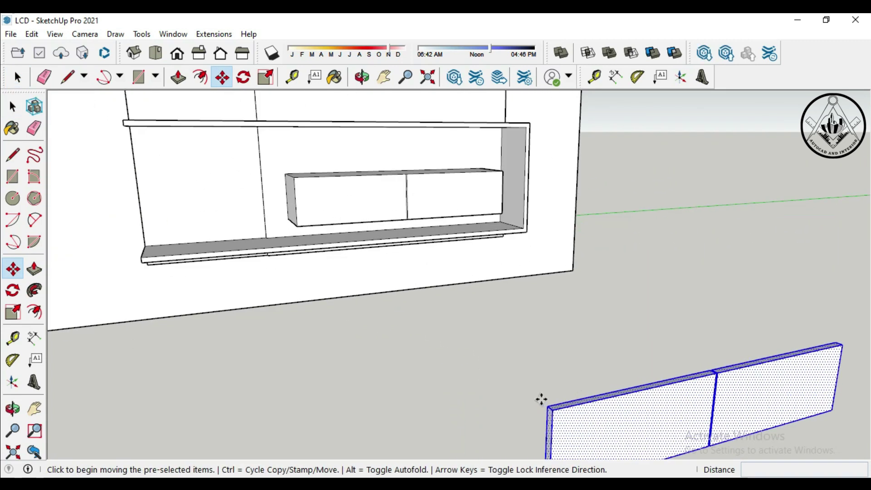
{"action": "scroll", "coordinate": [546, 406], "scroll_direction": "up", "scroll_amount": 2}
{"action": "left_click", "coordinate": [546, 407]}
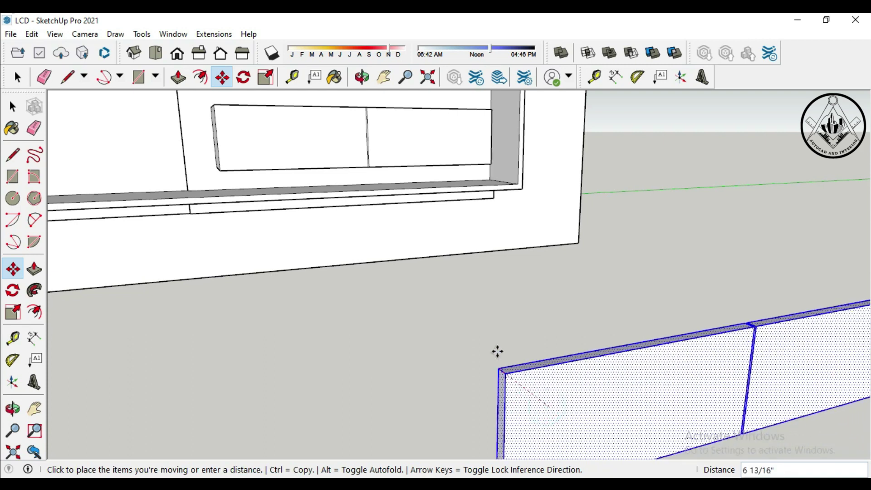
Snap the drawer front onto the drawer box's front top-left corner.
{"action": "scroll", "coordinate": [498, 344], "scroll_direction": "down", "scroll_amount": 2}
{"action": "scroll", "coordinate": [476, 317], "scroll_direction": "down", "scroll_amount": 2}
{"action": "scroll", "coordinate": [414, 259], "scroll_direction": "up", "scroll_amount": 2}
{"action": "scroll", "coordinate": [414, 257], "scroll_direction": "up", "scroll_amount": 2}
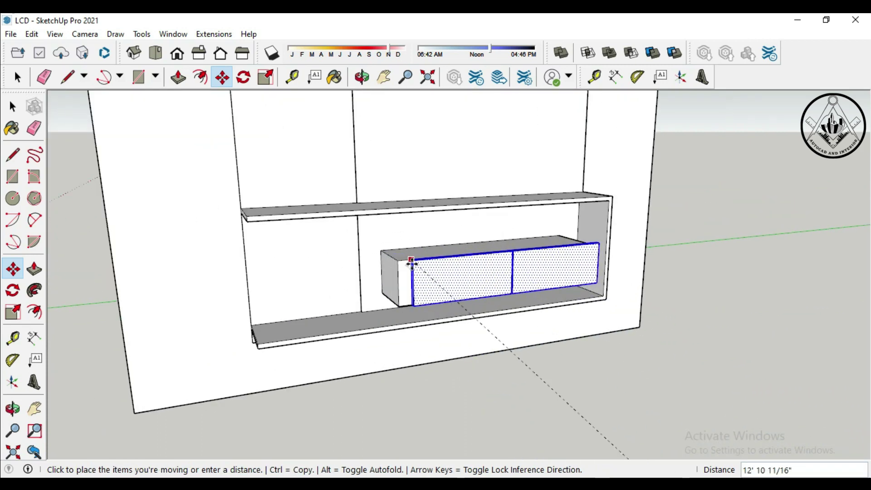
{"action": "scroll", "coordinate": [410, 260], "scroll_direction": "up", "scroll_amount": 2}
{"action": "scroll", "coordinate": [409, 263], "scroll_direction": "up", "scroll_amount": 3}
{"action": "scroll", "coordinate": [408, 263], "scroll_direction": "up", "scroll_amount": 1}
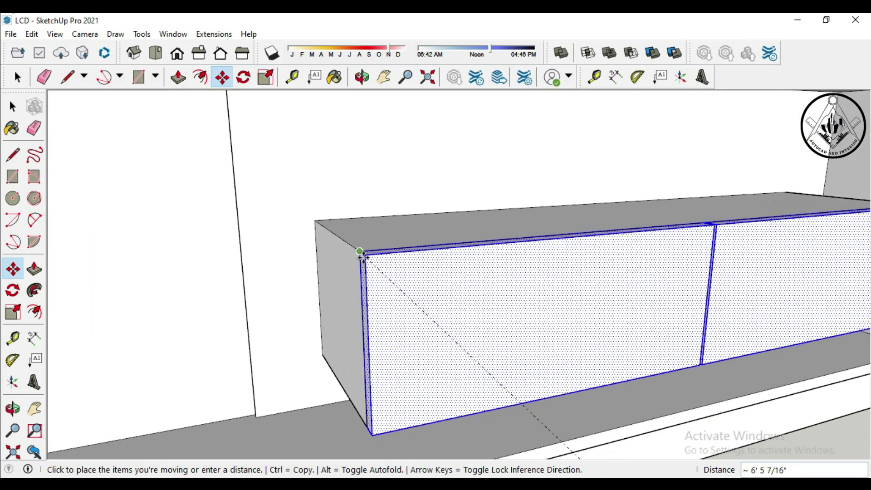
{"action": "left_click", "coordinate": [359, 252]}
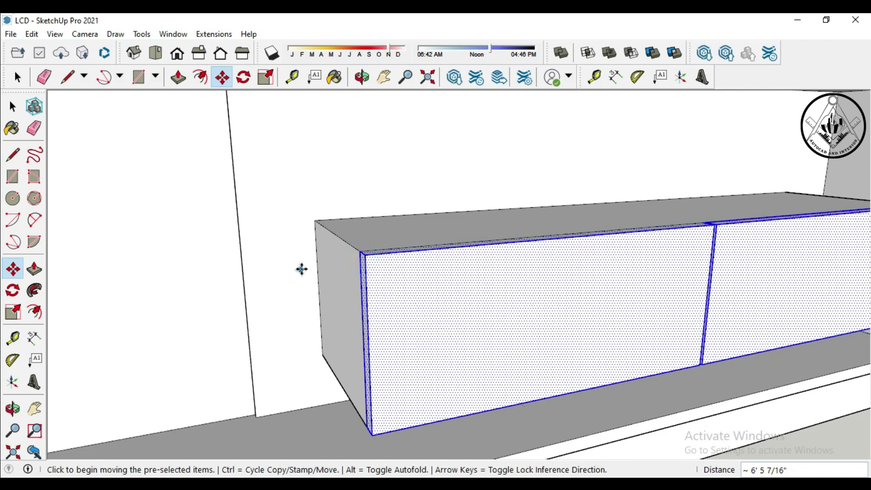
{"action": "scroll", "coordinate": [313, 273], "scroll_direction": "down", "scroll_amount": 3}
{"action": "scroll", "coordinate": [316, 272], "scroll_direction": "down", "scroll_amount": 3}
{"action": "scroll", "coordinate": [372, 296], "scroll_direction": "down", "scroll_amount": 3}
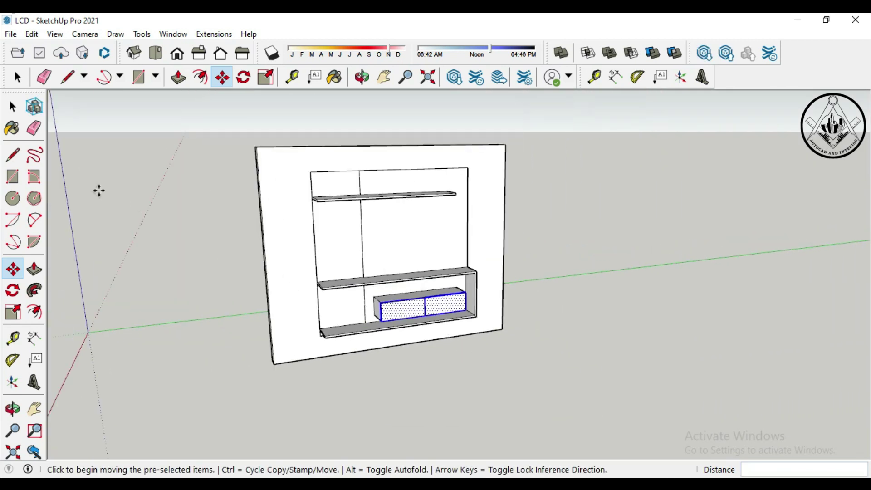
{"action": "left_click", "coordinate": [18, 77]}
Try painting the left panel with Wood Cherry Original, then undo it.
{"action": "left_click", "coordinate": [564, 374]}
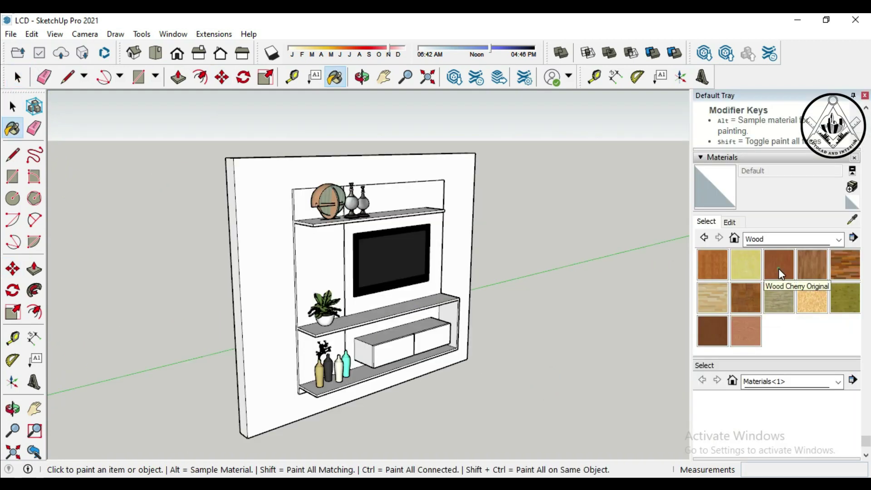
{"action": "left_click", "coordinate": [778, 269]}
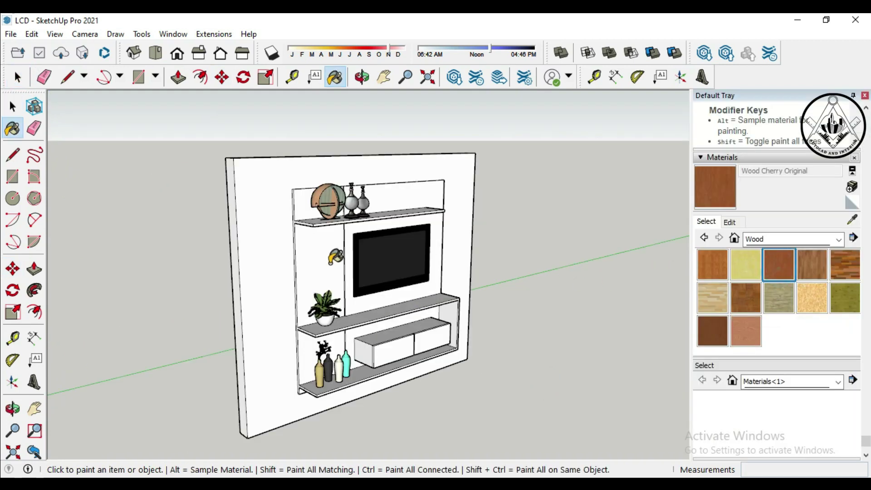
{"action": "left_click", "coordinate": [330, 264]}
{"action": "key", "text": "ctrl+z"}
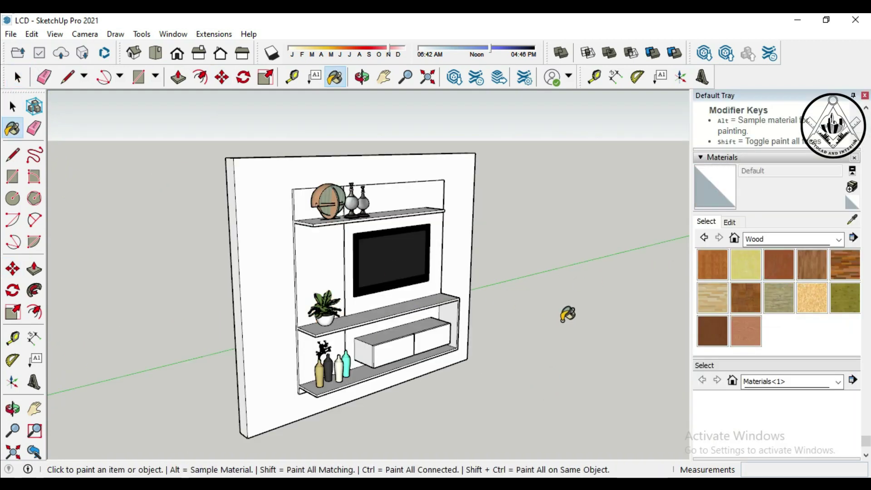
Create a new material from cherry wood and adjust its colour toward RGB 170, 82, 34.
{"action": "left_click", "coordinate": [779, 266]}
{"action": "left_click", "coordinate": [852, 187]}
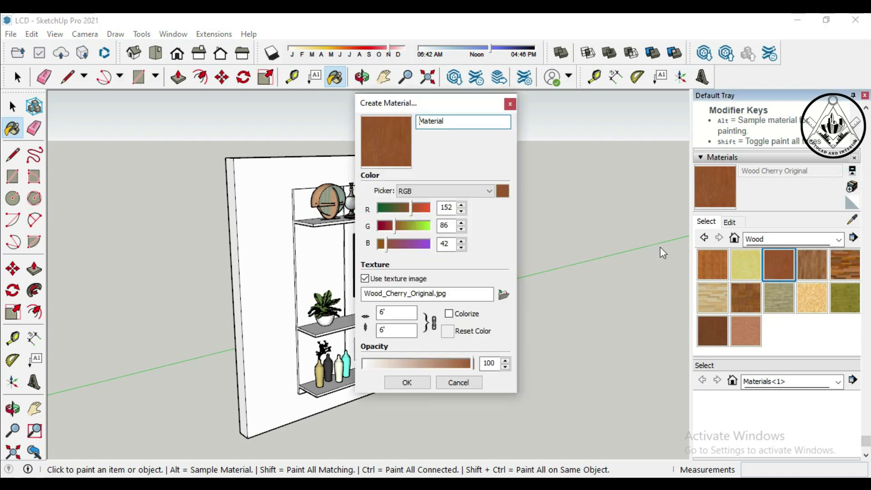
{"action": "left_click_drag", "start_coordinate": [409, 211], "coordinate": [384, 244]}
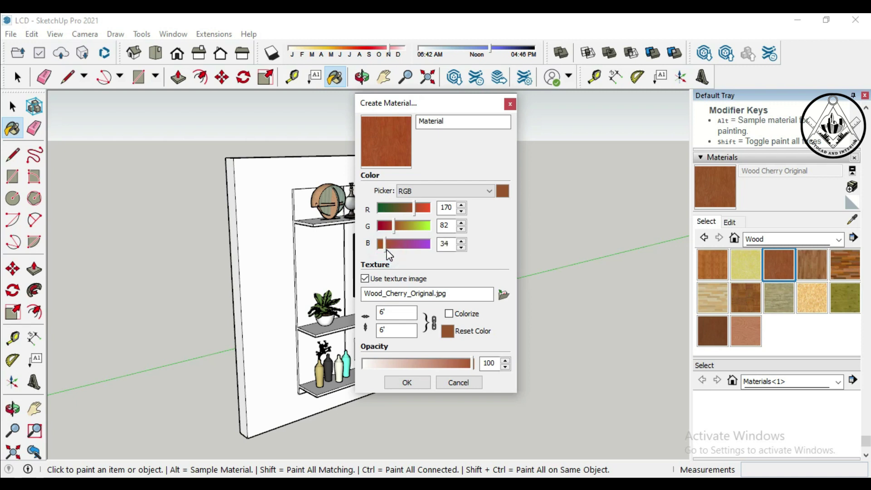
{"action": "left_click", "coordinate": [396, 311]}
Confirm the new cherry material and paint the left back panel's middle, upper and lower sections.
{"action": "left_click", "coordinate": [404, 382]}
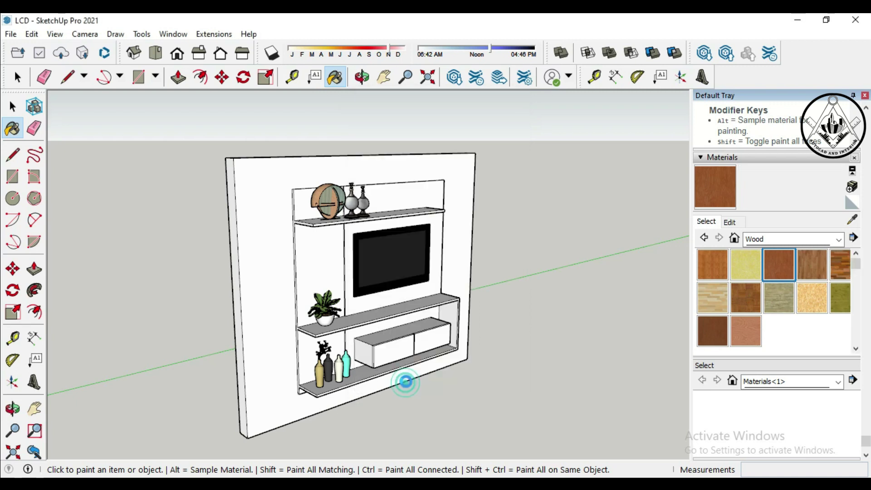
{"action": "left_click", "coordinate": [320, 263]}
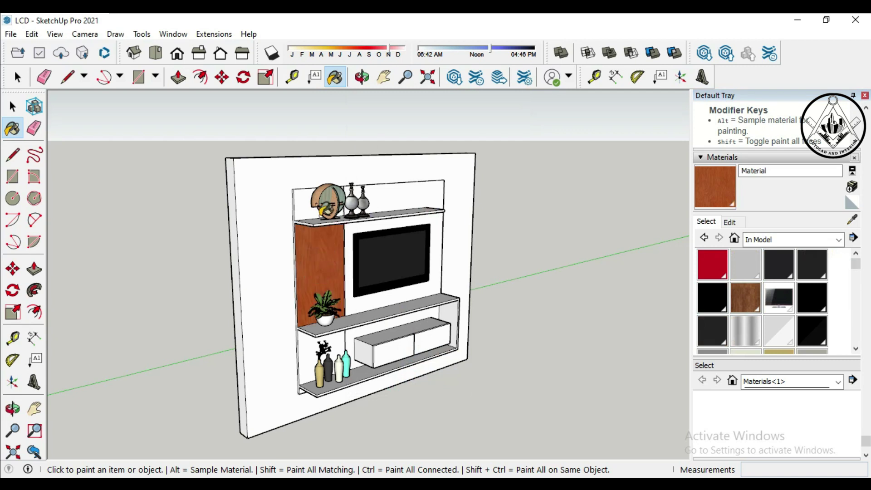
{"action": "left_click", "coordinate": [305, 207]}
{"action": "left_click", "coordinate": [313, 355]}
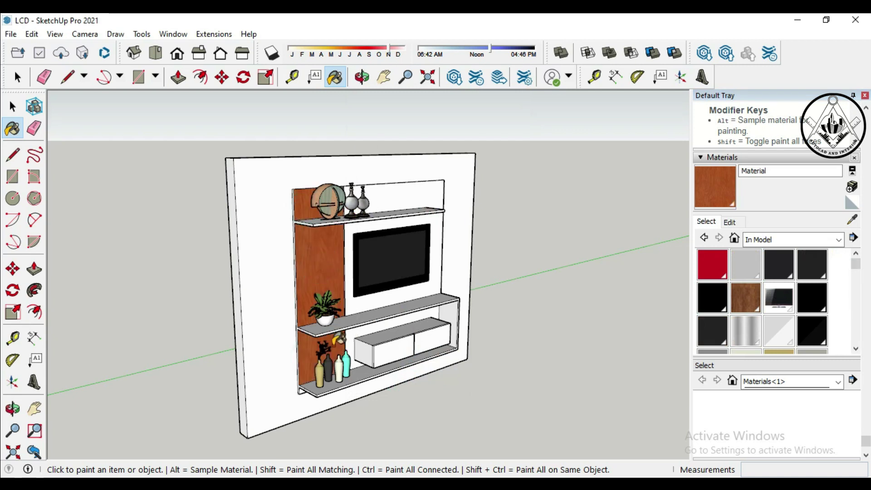
Paint a shelf with the cherry wood from a lower frontal view.
{"action": "middle_click_drag", "start_coordinate": [341, 370], "coordinate": [330, 363]}
{"action": "scroll", "coordinate": [330, 363], "scroll_direction": "up", "scroll_amount": 3}
{"action": "scroll", "coordinate": [327, 365], "scroll_direction": "up", "scroll_amount": 2}
{"action": "scroll", "coordinate": [324, 368], "scroll_direction": "down", "scroll_amount": 3}
{"action": "scroll", "coordinate": [320, 376], "scroll_direction": "up", "scroll_amount": 3}
{"action": "mouse_move", "coordinate": [317, 376]}
{"action": "middle_mouse_down"}
{"action": "mouse_move", "coordinate": [314, 418]}
{"action": "mouse_move", "coordinate": [333, 406]}
{"action": "middle_mouse_up"}
{"action": "scroll", "coordinate": [331, 399], "scroll_direction": "down", "scroll_amount": 2}
{"action": "scroll", "coordinate": [344, 395], "scroll_direction": "down", "scroll_amount": 2}
{"action": "scroll", "coordinate": [363, 391], "scroll_direction": "down", "scroll_amount": 2}
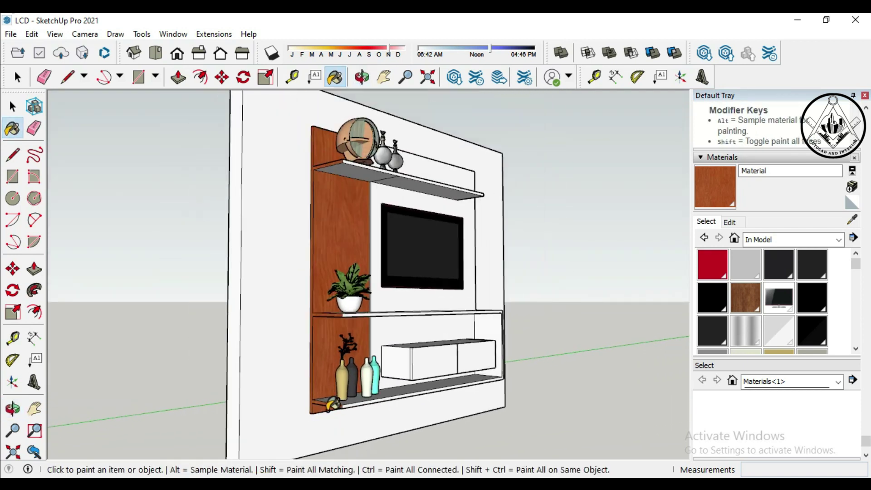
{"action": "scroll", "coordinate": [377, 383], "scroll_direction": "down", "scroll_amount": 2}
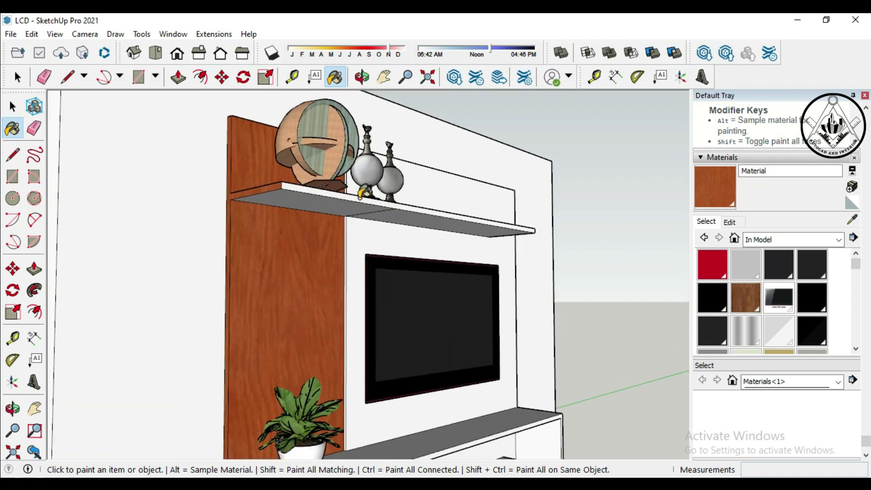
{"action": "left_click", "coordinate": [363, 193]}
Paint the top shelf's top and end faces and the right side panel cherry wood.
{"action": "middle_click_drag", "start_coordinate": [370, 195], "coordinate": [428, 253]}
{"action": "scroll", "coordinate": [428, 253], "scroll_direction": "up", "scroll_amount": 2}
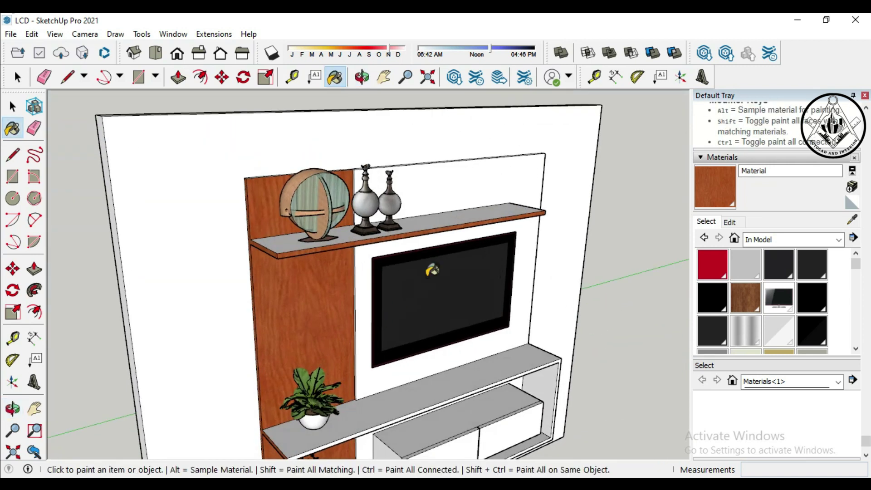
{"action": "left_click", "coordinate": [450, 217]}
{"action": "scroll", "coordinate": [450, 217], "scroll_direction": "down", "scroll_amount": 3}
{"action": "middle_click_drag", "start_coordinate": [570, 315], "coordinate": [382, 246]}
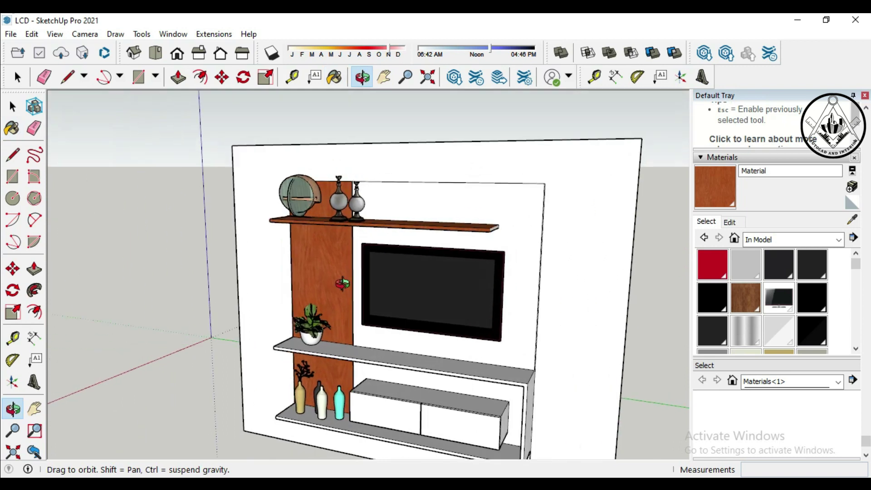
{"action": "scroll", "coordinate": [452, 224], "scroll_direction": "up", "scroll_amount": 1}
{"action": "left_click", "coordinate": [454, 230]}
{"action": "scroll", "coordinate": [453, 229], "scroll_direction": "down", "scroll_amount": 3}
{"action": "left_click", "coordinate": [481, 385]}
Undo the side panel paint and draw a line splitting the right side panel at the middle shelf.
{"action": "key", "text": "ctrl+z"}
{"action": "key", "text": "l"}
{"action": "scroll", "coordinate": [482, 427], "scroll_direction": "up", "scroll_amount": 2}
{"action": "left_click", "coordinate": [472, 405]}
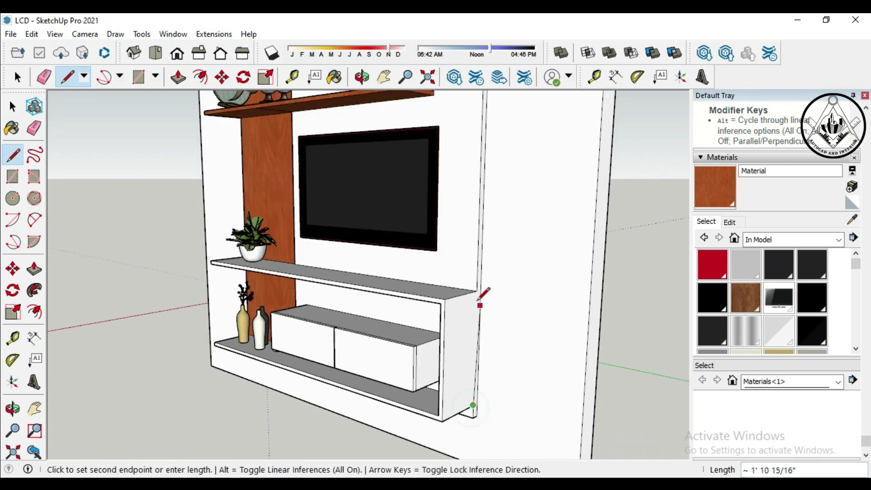
{"action": "scroll", "coordinate": [480, 284], "scroll_direction": "up", "scroll_amount": 2}
{"action": "left_click", "coordinate": [473, 293]}
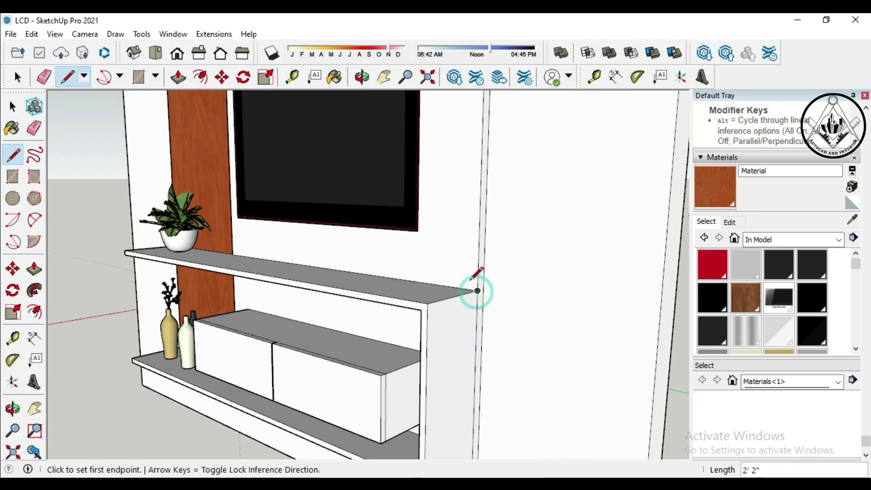
{"action": "scroll", "coordinate": [474, 290], "scroll_direction": "down", "scroll_amount": 3}
Paint the right side panel, its edge, middle shelf top, shelf fronts and bottom shelf cherry wood.
{"action": "left_click", "coordinate": [708, 201]}
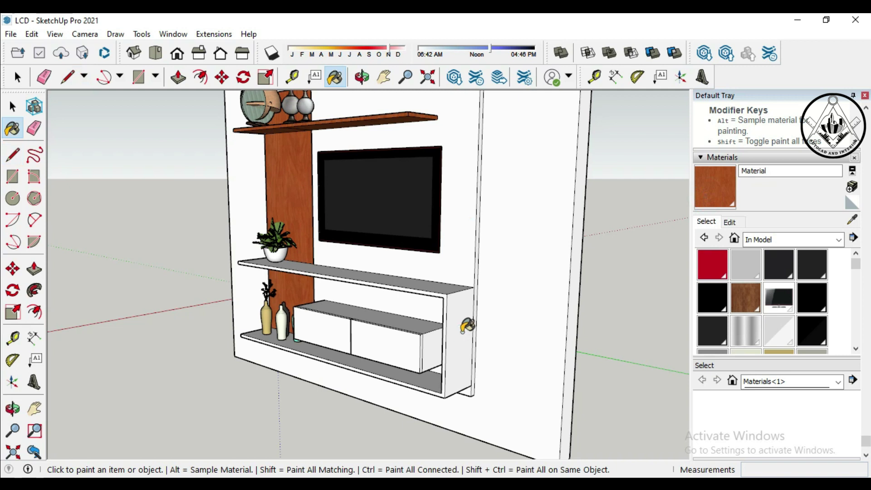
{"action": "left_click", "coordinate": [465, 326]}
{"action": "left_click", "coordinate": [431, 283]}
{"action": "scroll", "coordinate": [431, 392], "scroll_direction": "down", "scroll_amount": 3}
{"action": "middle_click_drag", "start_coordinate": [431, 393], "coordinate": [614, 399]}
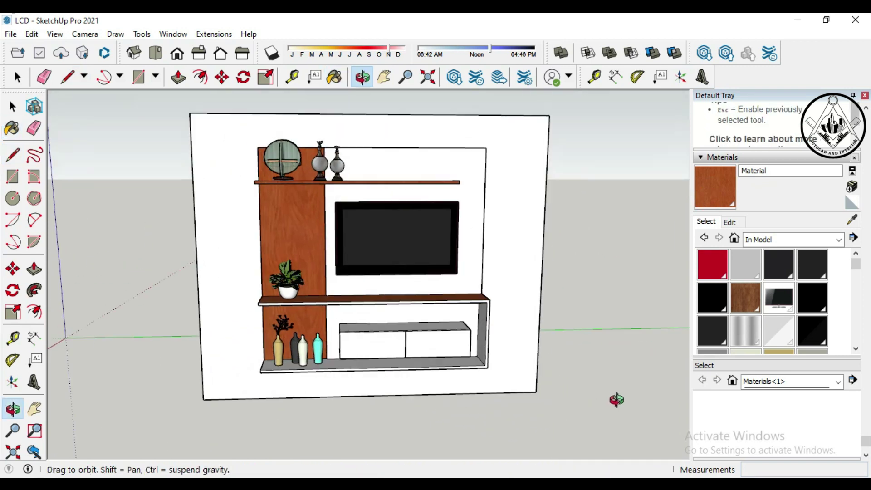
{"action": "scroll", "coordinate": [492, 320], "scroll_direction": "up", "scroll_amount": 3}
{"action": "left_click", "coordinate": [495, 317]}
{"action": "left_click", "coordinate": [486, 276]}
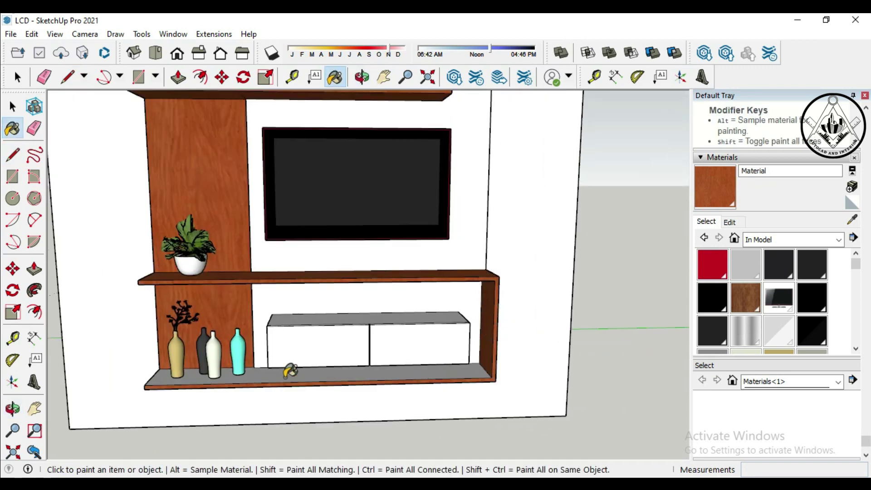
{"action": "left_click", "coordinate": [289, 371]}
From above, paint the middle, left and both bottom shelf tops cherry wood.
{"action": "scroll", "coordinate": [346, 370], "scroll_direction": "down", "scroll_amount": 3}
{"action": "key", "text": "o"}
{"action": "left_click_drag", "start_coordinate": [438, 370], "coordinate": [409, 317]}
{"action": "key", "text": "b"}
{"action": "scroll", "coordinate": [336, 350], "scroll_direction": "up", "scroll_amount": 3}
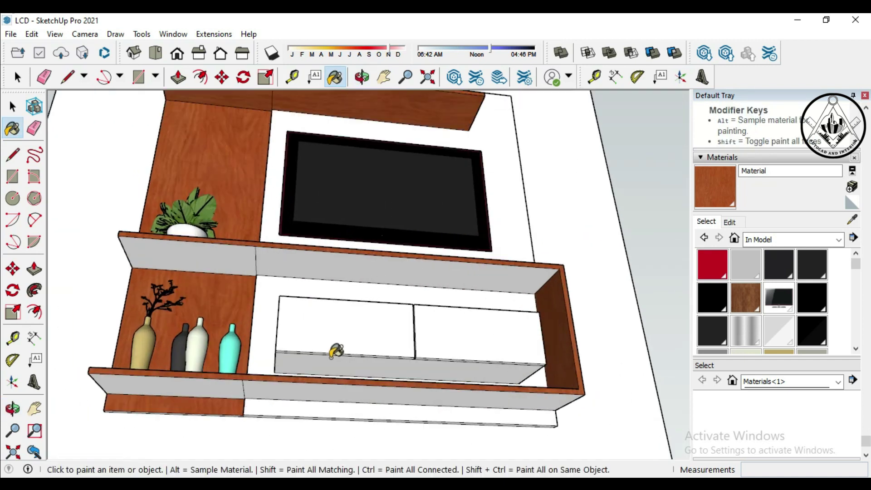
{"action": "left_click", "coordinate": [366, 268]}
{"action": "left_click", "coordinate": [231, 257]}
{"action": "left_click", "coordinate": [277, 381]}
{"action": "left_click", "coordinate": [225, 390]}
{"action": "scroll", "coordinate": [452, 355], "scroll_direction": "down", "scroll_amount": 2}
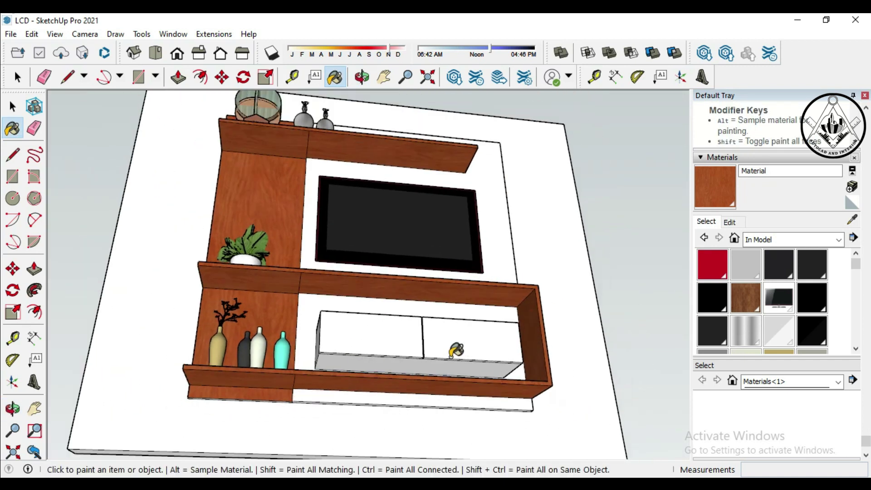
{"action": "scroll", "coordinate": [452, 355], "scroll_direction": "down", "scroll_amount": 2}
Orbit back to a frontal view of the whole wall unit.
{"action": "middle_click_drag", "start_coordinate": [408, 410], "coordinate": [381, 367]}
{"action": "scroll", "coordinate": [374, 363], "scroll_direction": "down", "scroll_amount": 2}
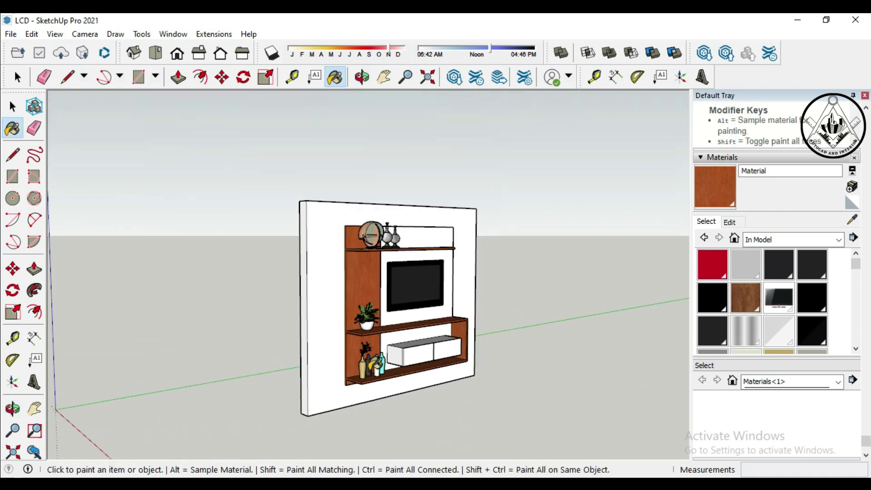
{"action": "scroll", "coordinate": [434, 379], "scroll_direction": "up", "scroll_amount": 2}
{"action": "key", "text": "o"}
{"action": "mouse_move", "coordinate": [546, 394]}
{"action": "left_mouse_down"}
{"action": "mouse_move", "coordinate": [432, 404]}
{"action": "mouse_move", "coordinate": [432, 436]}
{"action": "left_mouse_up"}
{"action": "key", "text": "b"}
{"action": "scroll", "coordinate": [439, 405], "scroll_direction": "down", "scroll_amount": 1}
{"action": "mouse_move", "coordinate": [439, 405]}
{"action": "middle_mouse_down"}
{"action": "mouse_move", "coordinate": [592, 403]}
{"action": "mouse_move", "coordinate": [552, 399]}
{"action": "middle_mouse_up"}
Browse the material collections to Asphalt and Concrete and pick Polished Concrete New.
{"action": "left_click", "coordinate": [840, 240]}
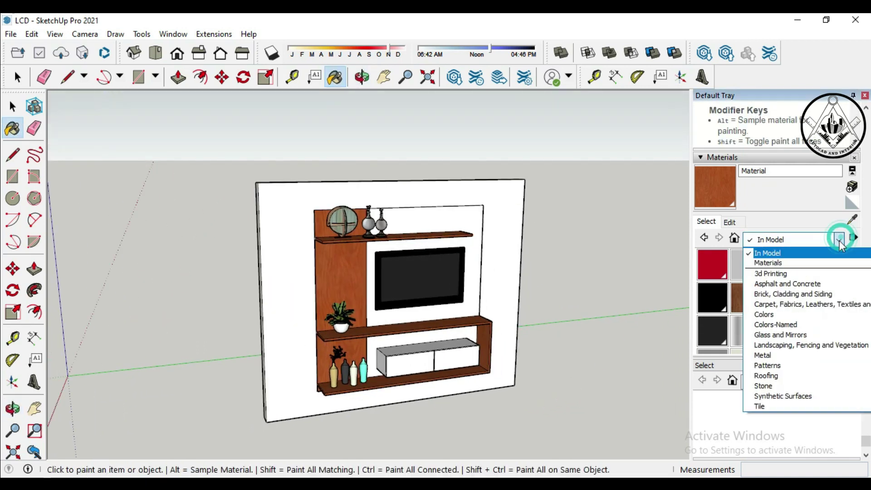
{"action": "scroll", "coordinate": [780, 390], "scroll_direction": "down", "scroll_amount": 1}
{"action": "left_click", "coordinate": [779, 404]}
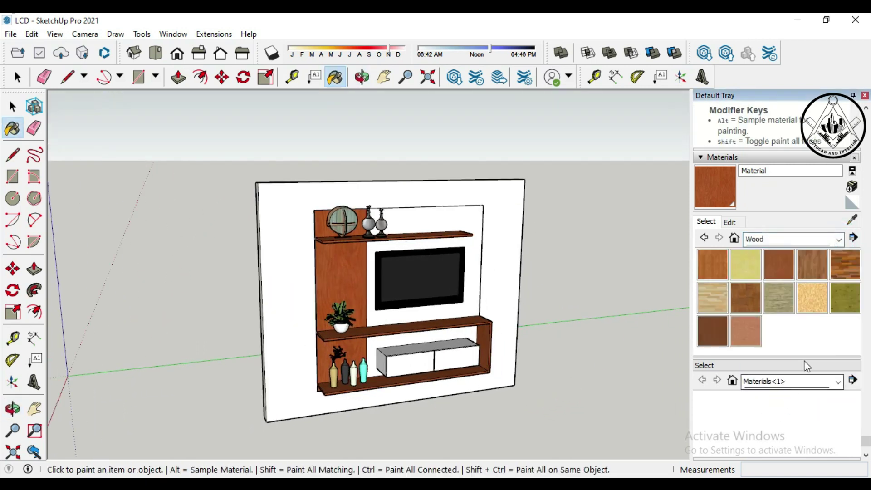
{"action": "left_click", "coordinate": [815, 235]}
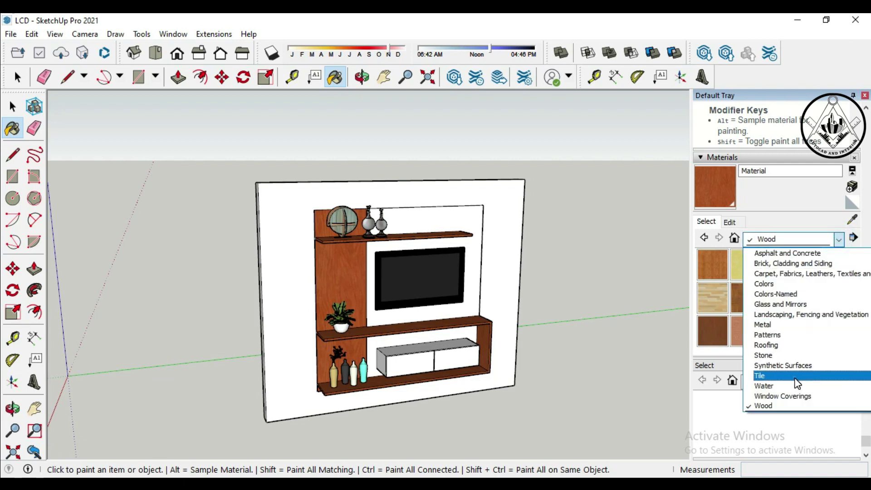
{"action": "left_click", "coordinate": [797, 374]}
{"action": "left_click", "coordinate": [839, 240]}
{"action": "left_click", "coordinate": [801, 254]}
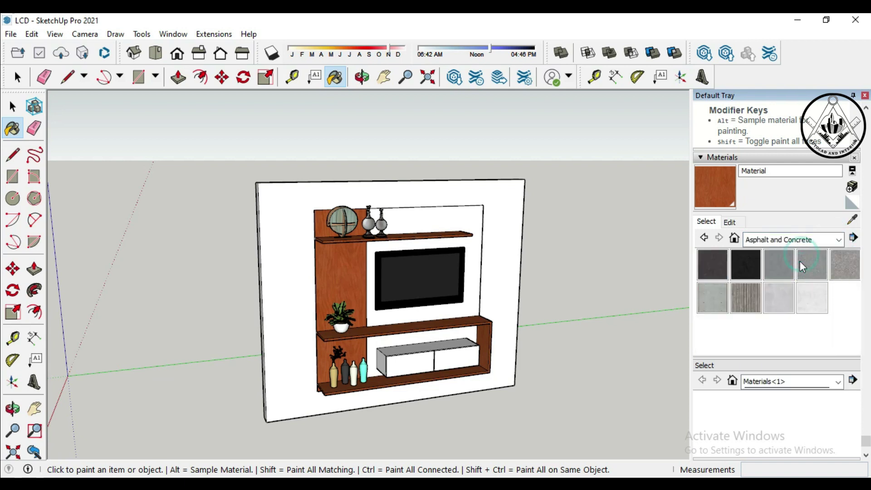
{"action": "left_click", "coordinate": [778, 297]}
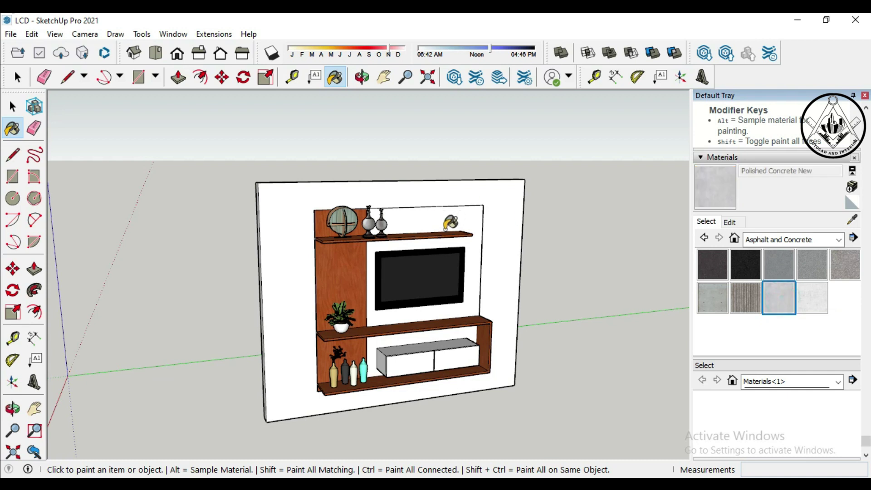
Paint the TV backing panel and both drawer fronts with Polished Concrete Old.
{"action": "scroll", "coordinate": [453, 209], "scroll_direction": "up", "scroll_amount": 3}
{"action": "left_click", "coordinate": [458, 213]}
{"action": "scroll", "coordinate": [457, 212], "scroll_direction": "down", "scroll_amount": 2}
{"action": "left_click", "coordinate": [812, 298]}
{"action": "left_click", "coordinate": [447, 203]}
{"action": "scroll", "coordinate": [456, 346], "scroll_direction": "up", "scroll_amount": 3}
{"action": "left_click", "coordinate": [455, 352]}
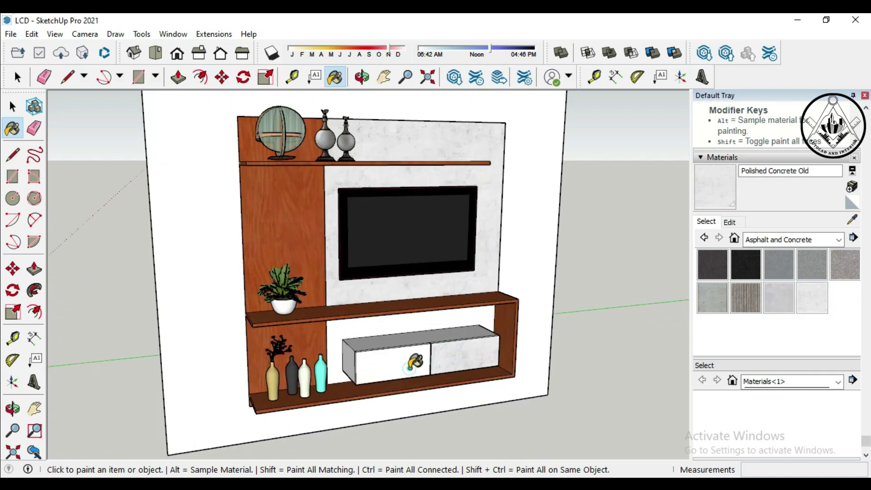
{"action": "left_click", "coordinate": [394, 358]}
Paint the strip and narrow face under the lower shelf with Polished Concrete Old.
{"action": "scroll", "coordinate": [377, 349], "scroll_direction": "down", "scroll_amount": 2}
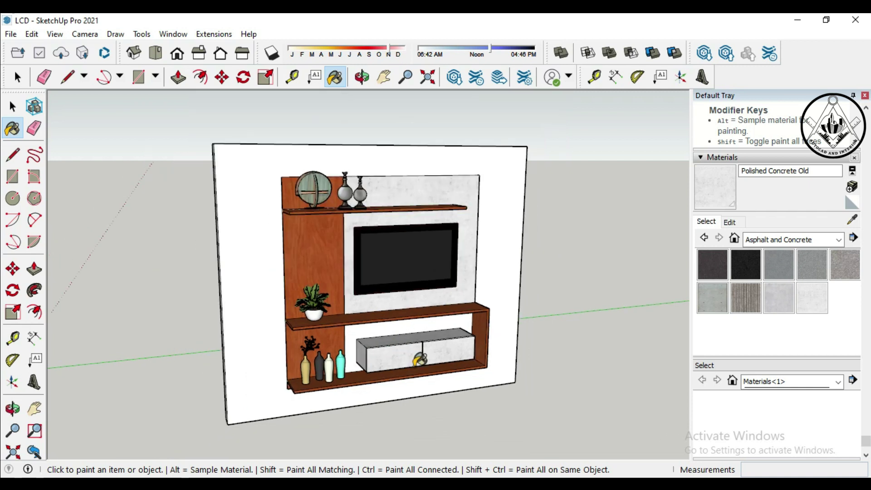
{"action": "middle_click_drag", "start_coordinate": [420, 396], "coordinate": [480, 272]}
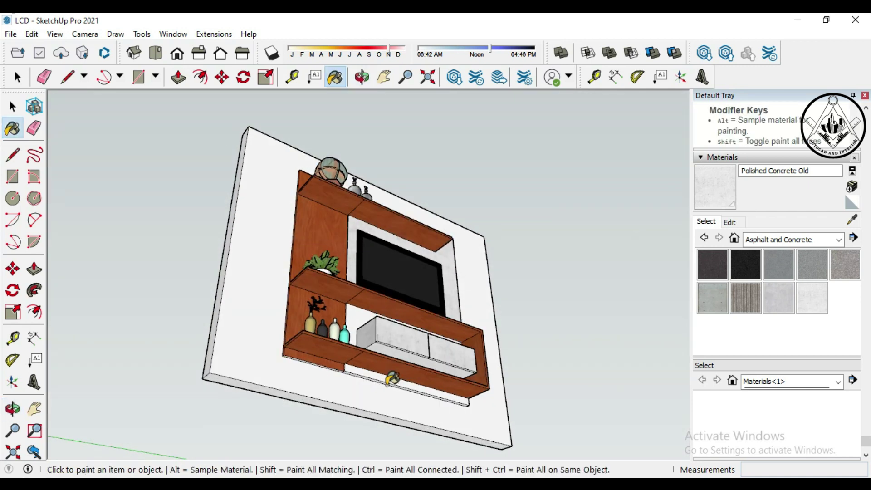
{"action": "scroll", "coordinate": [395, 367], "scroll_direction": "up", "scroll_amount": 5}
{"action": "left_click", "coordinate": [391, 374]}
{"action": "left_click", "coordinate": [399, 379]}
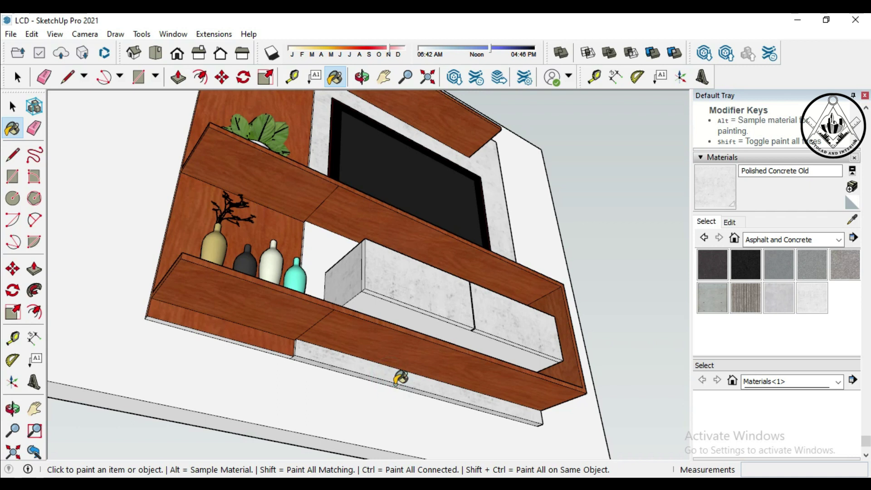
{"action": "scroll", "coordinate": [440, 391], "scroll_direction": "down", "scroll_amount": 6}
{"action": "scroll", "coordinate": [521, 400], "scroll_direction": "down", "scroll_amount": 2}
{"action": "mouse_move", "coordinate": [520, 401]}
{"action": "middle_mouse_down"}
{"action": "mouse_move", "coordinate": [540, 380]}
{"action": "mouse_move", "coordinate": [529, 440]}
{"action": "middle_mouse_up"}
Add the 9' overall wall height dimension to the left of the wall.
{"action": "left_click", "coordinate": [865, 95]}
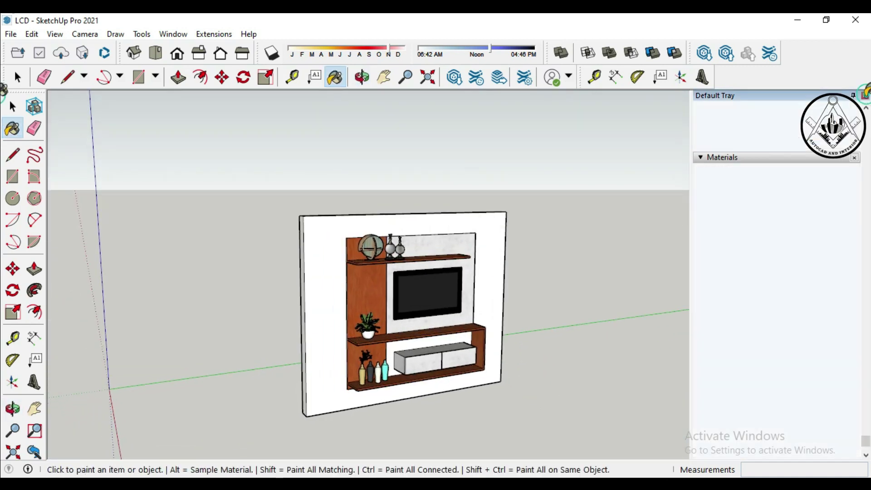
{"action": "scroll", "coordinate": [671, 332], "scroll_direction": "up", "scroll_amount": 2}
{"action": "mouse_move", "coordinate": [660, 344]}
{"action": "middle_mouse_down"}
{"action": "mouse_move", "coordinate": [622, 381]}
{"action": "mouse_move", "coordinate": [627, 408]}
{"action": "middle_mouse_up"}
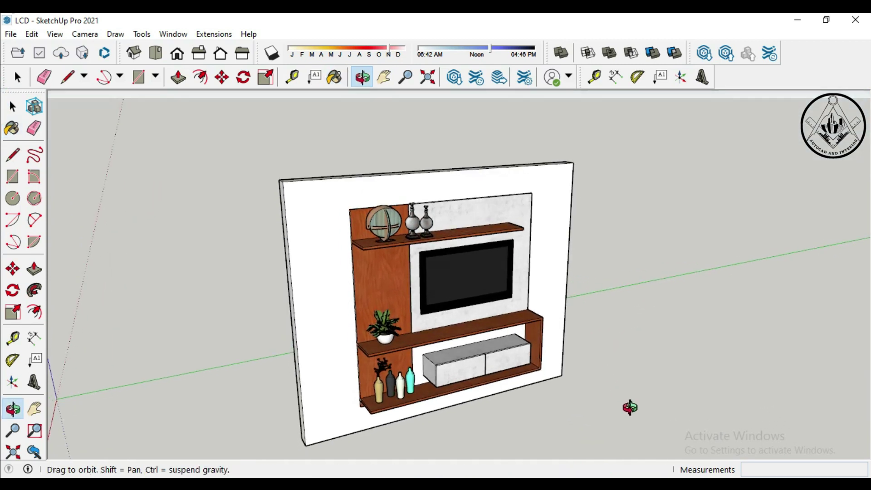
{"action": "scroll", "coordinate": [507, 416], "scroll_direction": "up", "scroll_amount": 2}
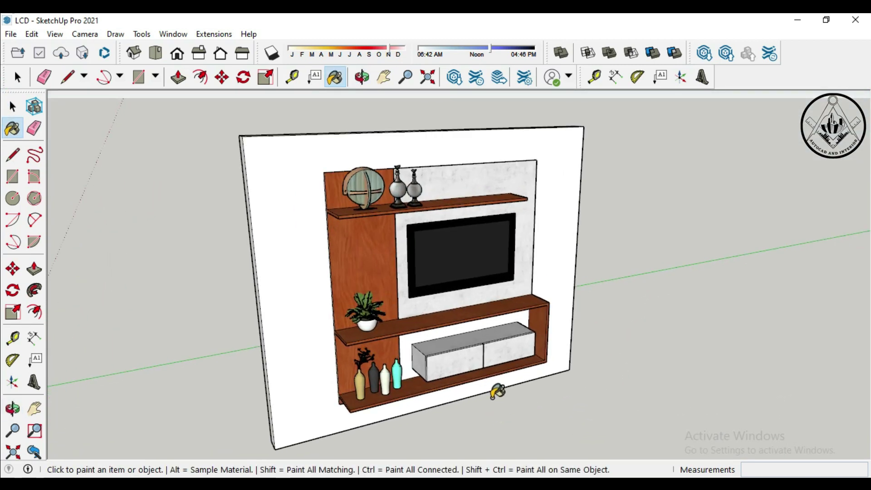
{"action": "left_click", "coordinate": [34, 338]}
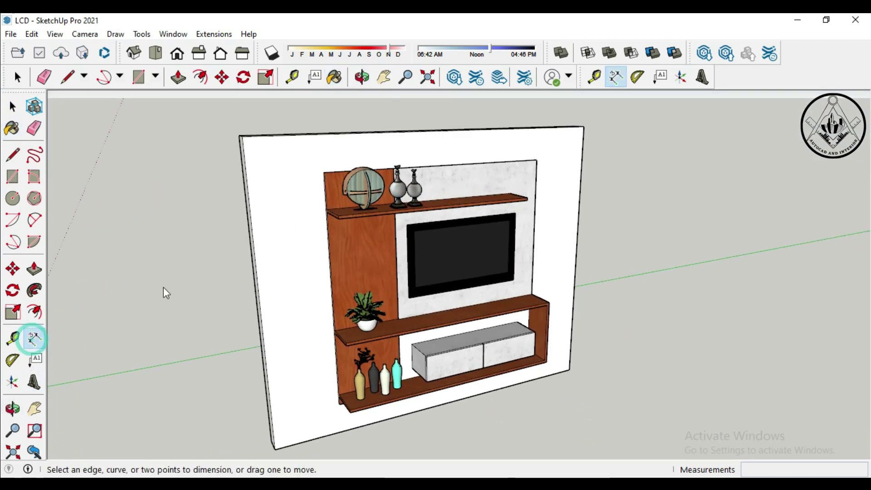
{"action": "left_click", "coordinate": [242, 136]}
{"action": "left_click", "coordinate": [275, 449]}
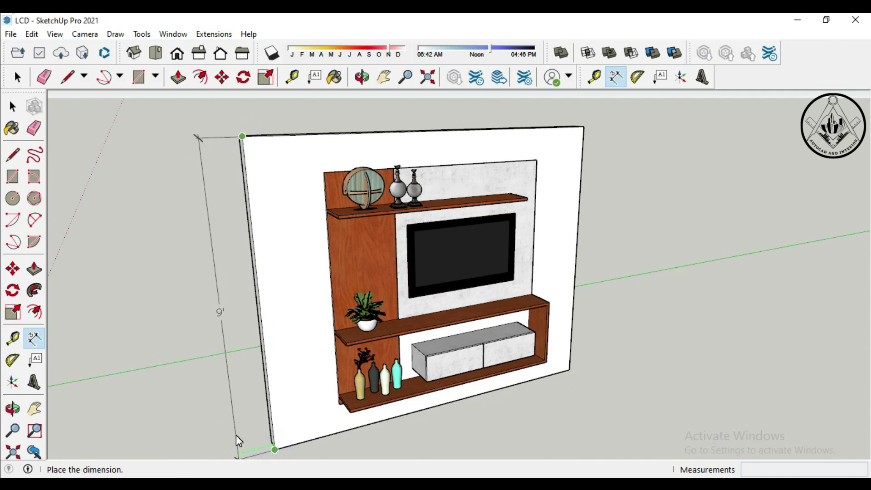
{"action": "left_click", "coordinate": [184, 436]}
Dimension the wall's 11' width and the unit's 7' height.
{"action": "scroll", "coordinate": [225, 289], "scroll_direction": "down", "scroll_amount": 1}
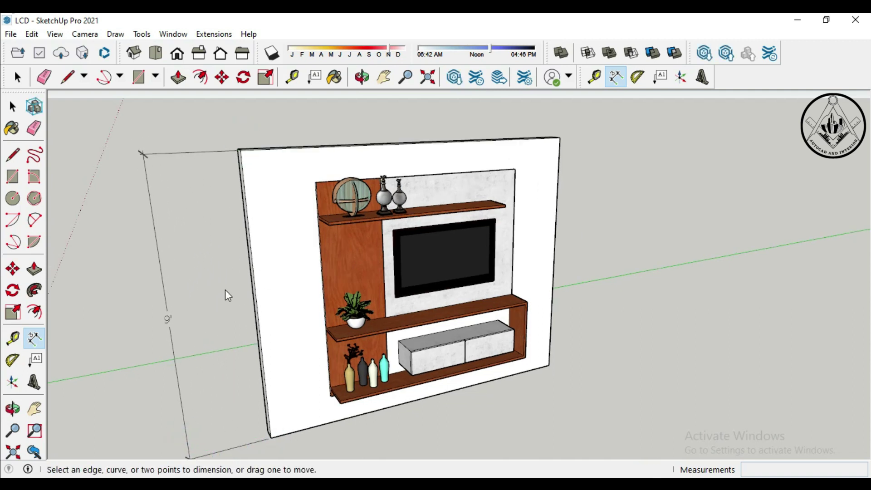
{"action": "scroll", "coordinate": [225, 296], "scroll_direction": "down", "scroll_amount": 1}
{"action": "left_click", "coordinate": [261, 411]}
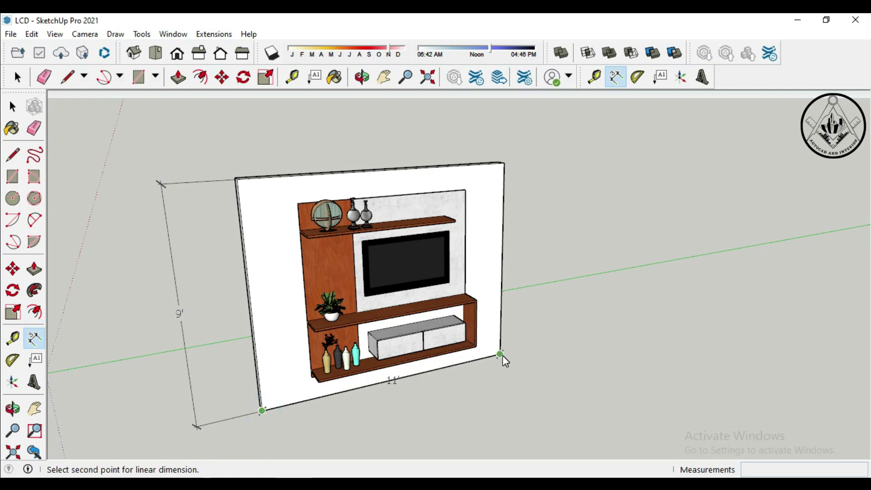
{"action": "left_click", "coordinate": [499, 354]}
{"action": "left_click", "coordinate": [493, 369]}
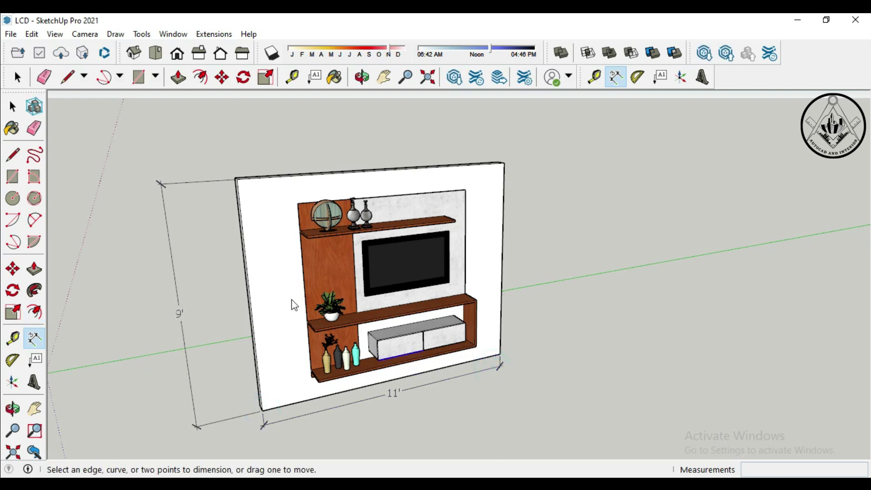
{"action": "left_click", "coordinate": [297, 203]}
{"action": "scroll", "coordinate": [312, 386], "scroll_direction": "up", "scroll_amount": 2}
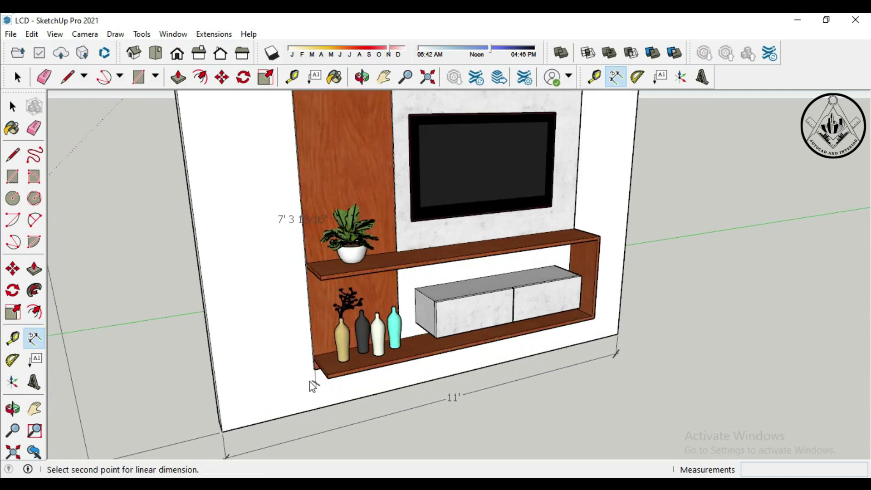
{"action": "left_click", "coordinate": [314, 370]}
{"action": "scroll", "coordinate": [290, 373], "scroll_direction": "down", "scroll_amount": 1}
{"action": "scroll", "coordinate": [227, 373], "scroll_direction": "down", "scroll_amount": 2}
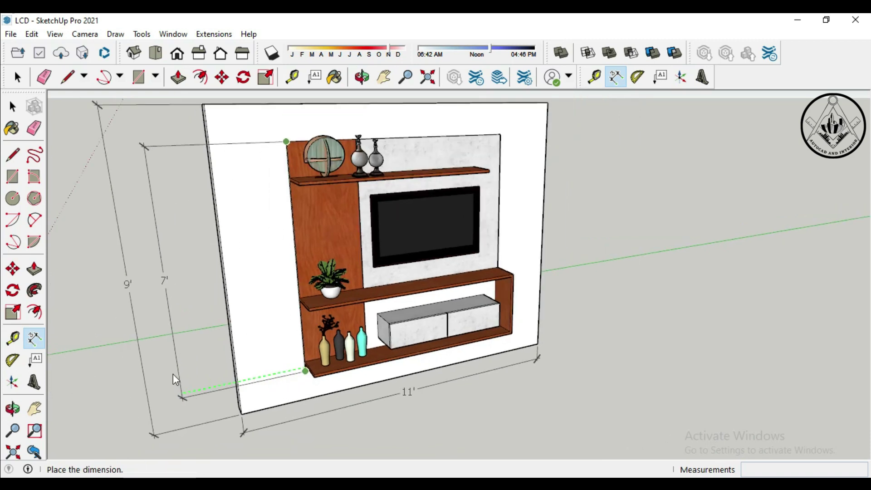
{"action": "left_click", "coordinate": [162, 378]}
Add the 1' and 3'6" vertical shelf-spacing dimensions on the left side.
{"action": "left_click", "coordinate": [289, 149]}
{"action": "left_click", "coordinate": [289, 176]}
{"action": "left_click", "coordinate": [174, 187]}
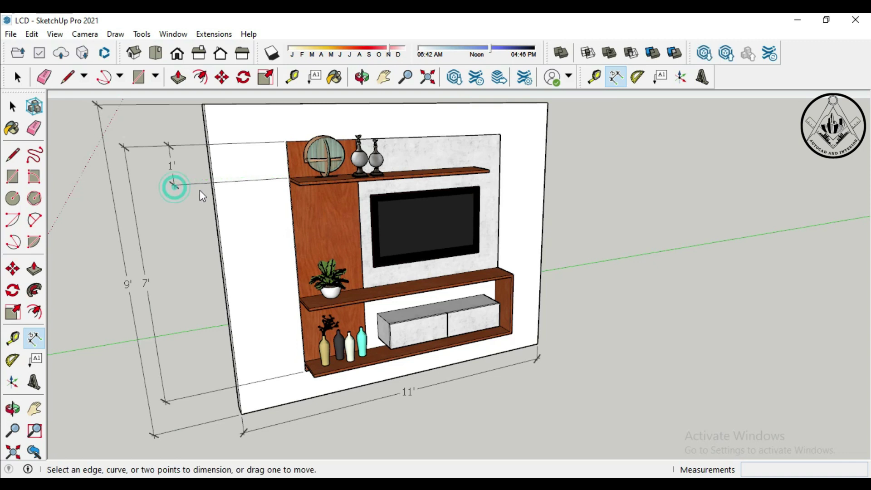
{"action": "left_click", "coordinate": [290, 180]}
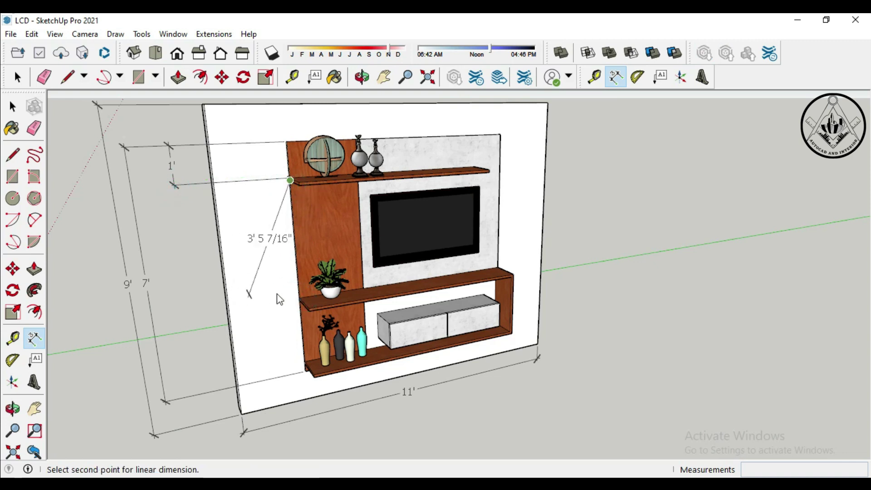
{"action": "scroll", "coordinate": [301, 301], "scroll_direction": "up", "scroll_amount": 3}
{"action": "scroll", "coordinate": [300, 303], "scroll_direction": "up", "scroll_amount": 3}
{"action": "left_click", "coordinate": [299, 309]}
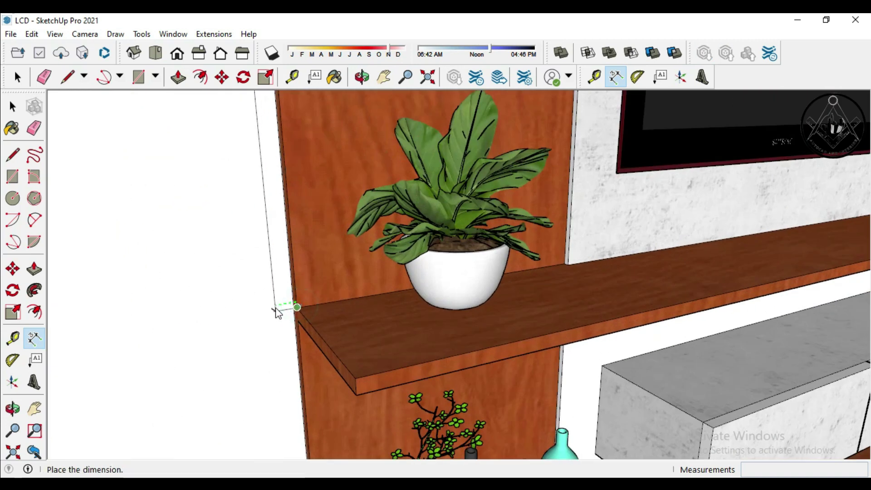
{"action": "scroll", "coordinate": [281, 308], "scroll_direction": "down", "scroll_amount": 3}
{"action": "scroll", "coordinate": [281, 308], "scroll_direction": "down", "scroll_amount": 3}
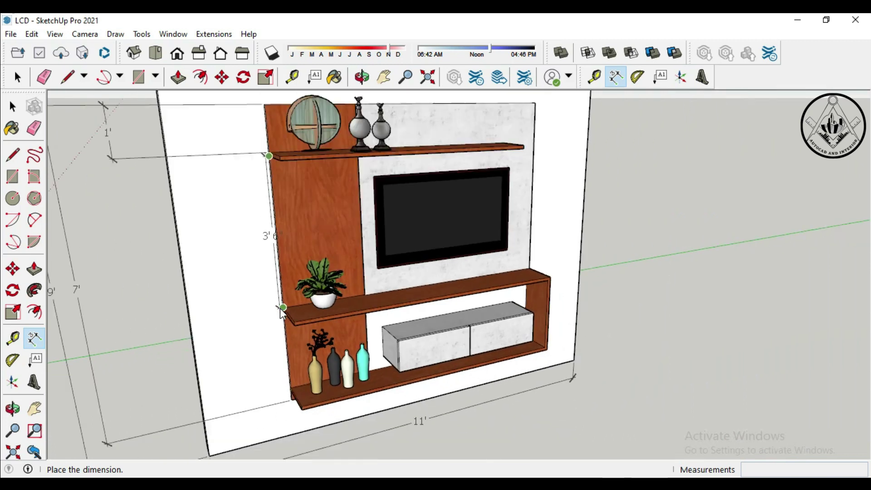
{"action": "left_click", "coordinate": [141, 306]}
{"action": "scroll", "coordinate": [309, 328], "scroll_direction": "down", "scroll_amount": 2}
{"action": "scroll", "coordinate": [295, 313], "scroll_direction": "up", "scroll_amount": 1}
{"action": "scroll", "coordinate": [285, 297], "scroll_direction": "up", "scroll_amount": 1}
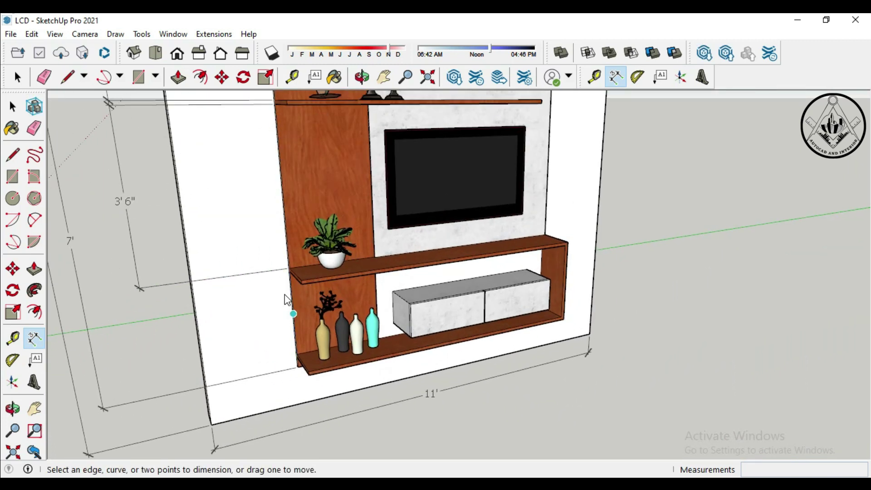
{"action": "scroll", "coordinate": [286, 300], "scroll_direction": "up", "scroll_amount": 3}
Dimension the 2' spacing down to the bottom shelf and its 3" thickness.
{"action": "left_click", "coordinate": [298, 232]}
{"action": "scroll", "coordinate": [298, 239], "scroll_direction": "down", "scroll_amount": 2}
{"action": "scroll", "coordinate": [304, 318], "scroll_direction": "down", "scroll_amount": 1}
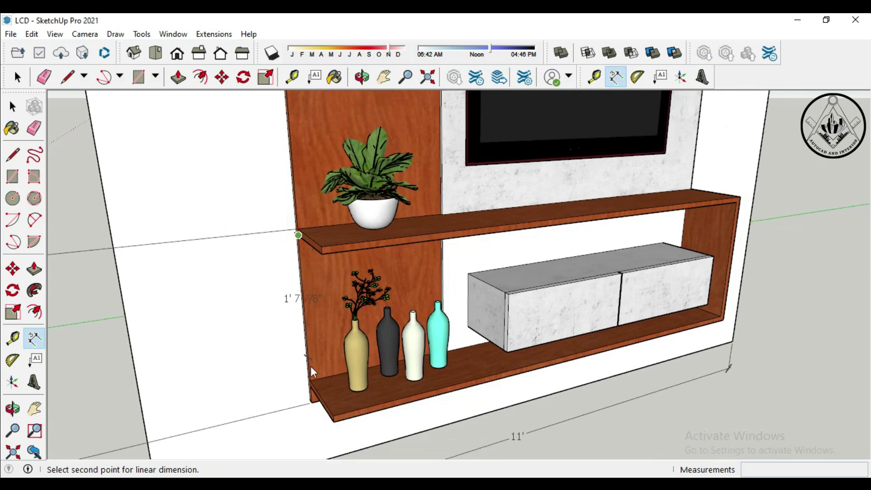
{"action": "left_click", "coordinate": [310, 377]}
{"action": "scroll", "coordinate": [272, 380], "scroll_direction": "down", "scroll_amount": 1}
{"action": "left_click", "coordinate": [149, 379]}
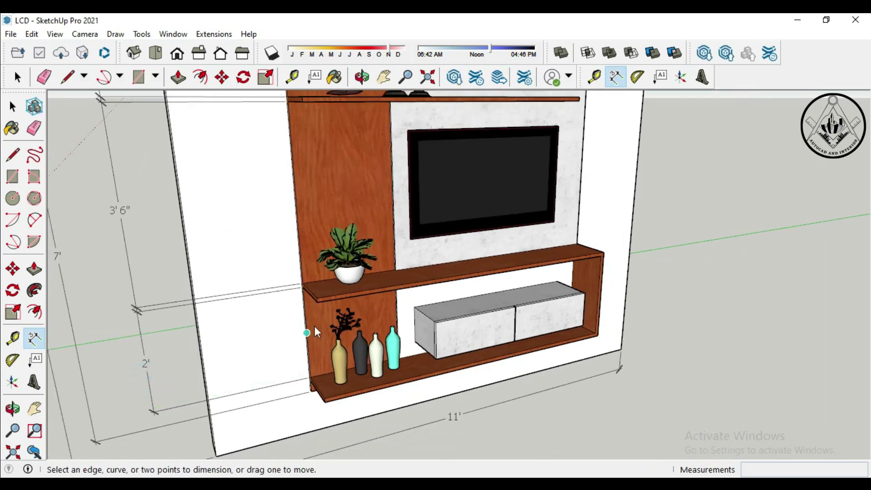
{"action": "scroll", "coordinate": [304, 391], "scroll_direction": "up", "scroll_amount": 1}
{"action": "scroll", "coordinate": [309, 399], "scroll_direction": "up", "scroll_amount": 3}
{"action": "left_click", "coordinate": [328, 303]}
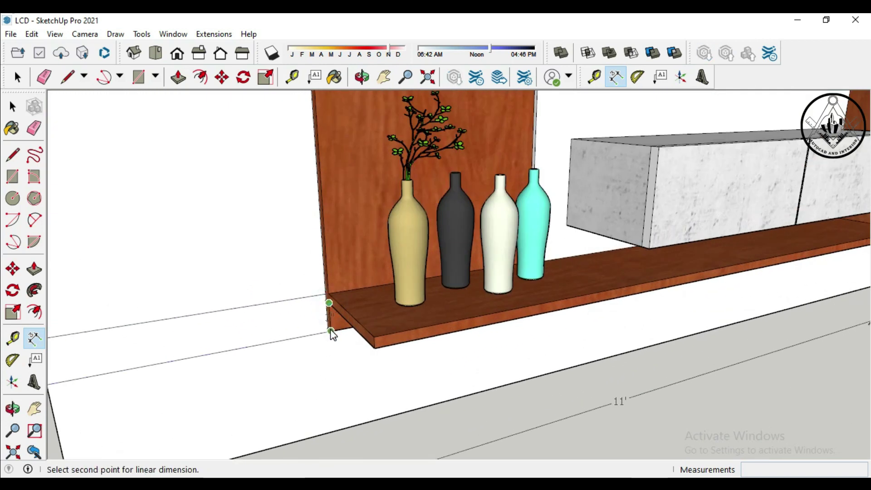
{"action": "left_click", "coordinate": [330, 331]}
{"action": "scroll", "coordinate": [330, 331], "scroll_direction": "down", "scroll_amount": 2}
{"action": "scroll", "coordinate": [329, 330], "scroll_direction": "down", "scroll_amount": 1}
{"action": "left_click", "coordinate": [142, 358]}
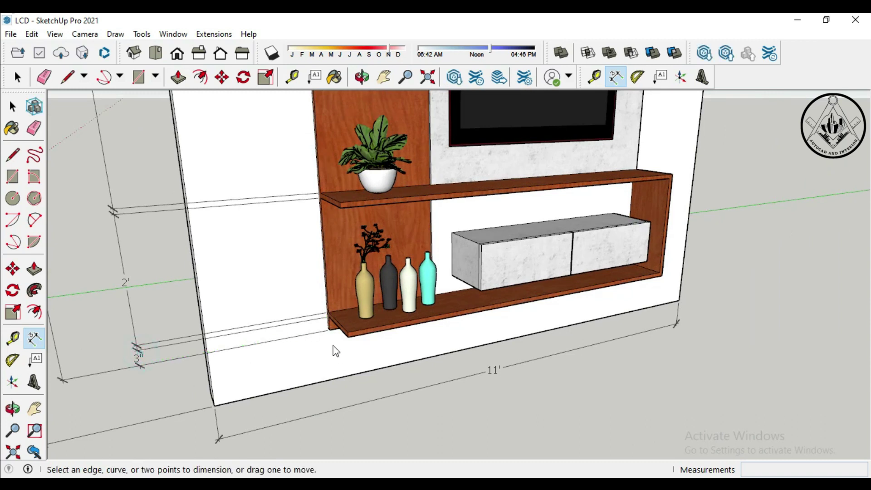
Add the 1' dimension below the shelves and measure from wall top to unit top.
{"action": "left_click", "coordinate": [330, 331]}
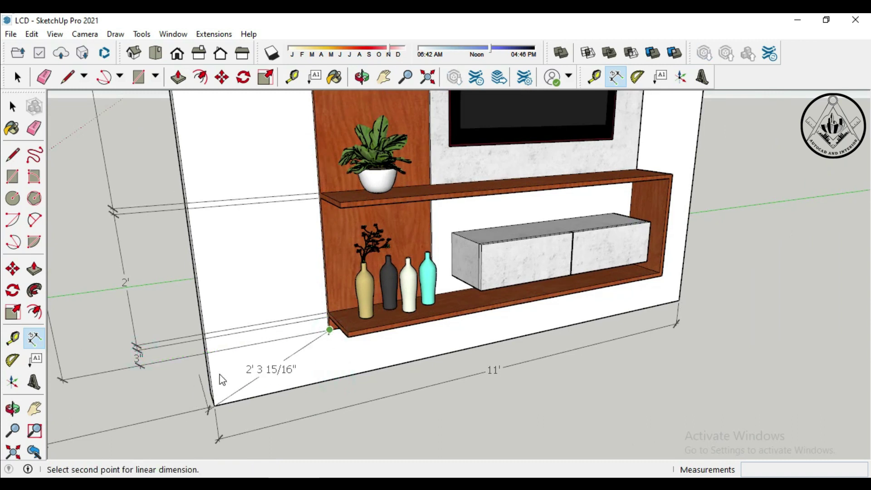
{"action": "left_click", "coordinate": [215, 405]}
{"action": "left_click", "coordinate": [146, 399]}
{"action": "scroll", "coordinate": [258, 377], "scroll_direction": "down", "scroll_amount": 3}
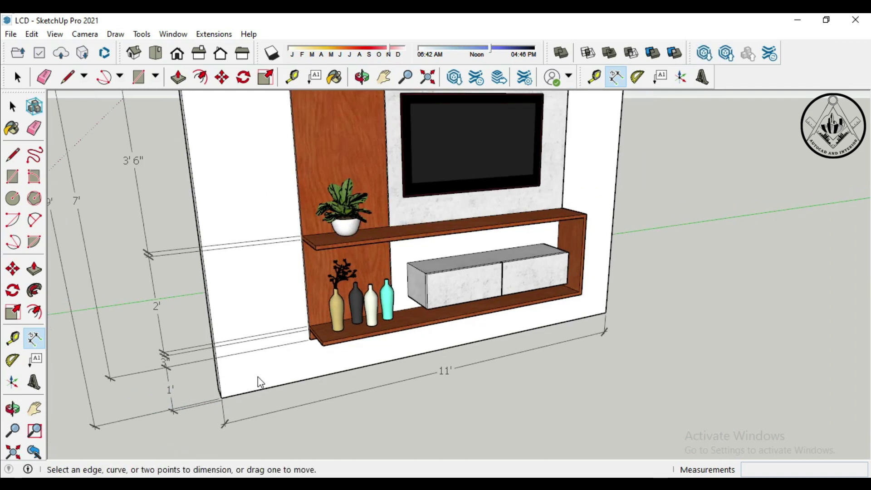
{"action": "scroll", "coordinate": [272, 349], "scroll_direction": "down", "scroll_amount": 3}
{"action": "left_click", "coordinate": [275, 152]}
{"action": "left_click", "coordinate": [203, 122]}
Place the 1' dimension above the unit and dimension the drawer cabinet's 10" height.
{"action": "left_click", "coordinate": [172, 128]}
{"action": "scroll", "coordinate": [280, 255], "scroll_direction": "down", "scroll_amount": 2}
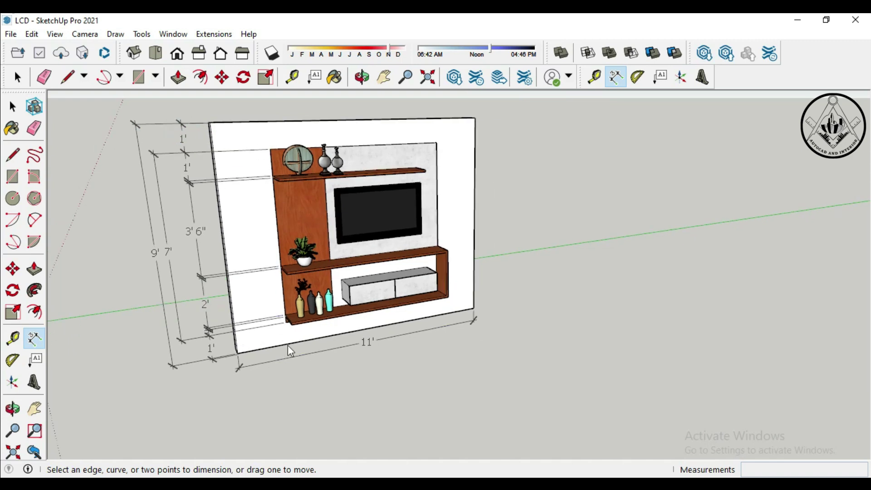
{"action": "scroll", "coordinate": [436, 293], "scroll_direction": "up", "scroll_amount": 1}
{"action": "scroll", "coordinate": [438, 295], "scroll_direction": "up", "scroll_amount": 1}
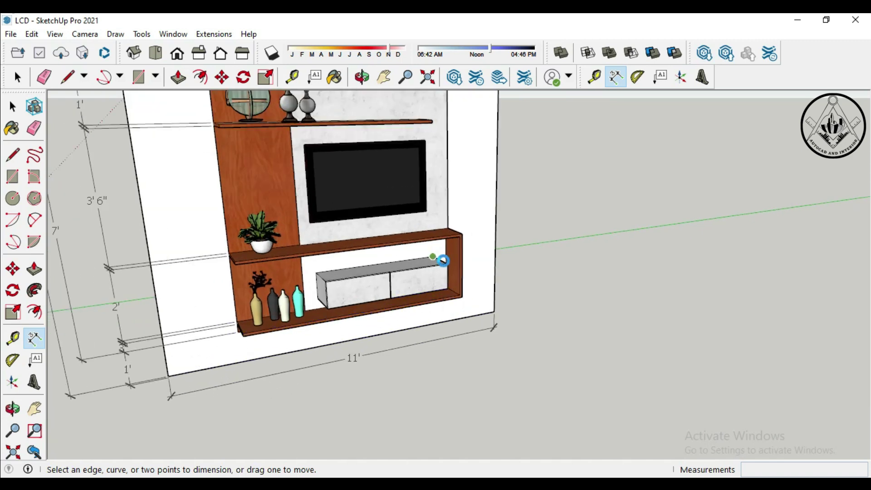
{"action": "scroll", "coordinate": [488, 332], "scroll_direction": "up", "scroll_amount": 1}
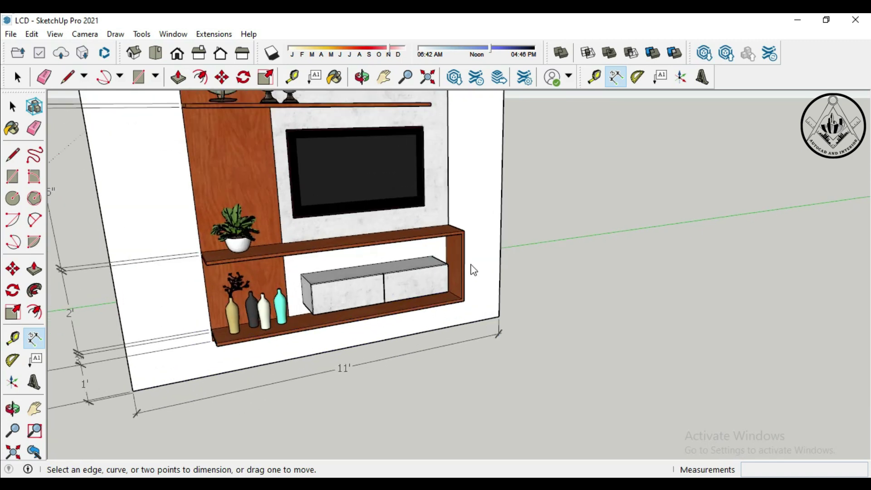
{"action": "scroll", "coordinate": [473, 269], "scroll_direction": "up", "scroll_amount": 1}
{"action": "scroll", "coordinate": [458, 267], "scroll_direction": "up", "scroll_amount": 1}
{"action": "left_click", "coordinate": [456, 263]}
{"action": "left_click", "coordinate": [457, 314]}
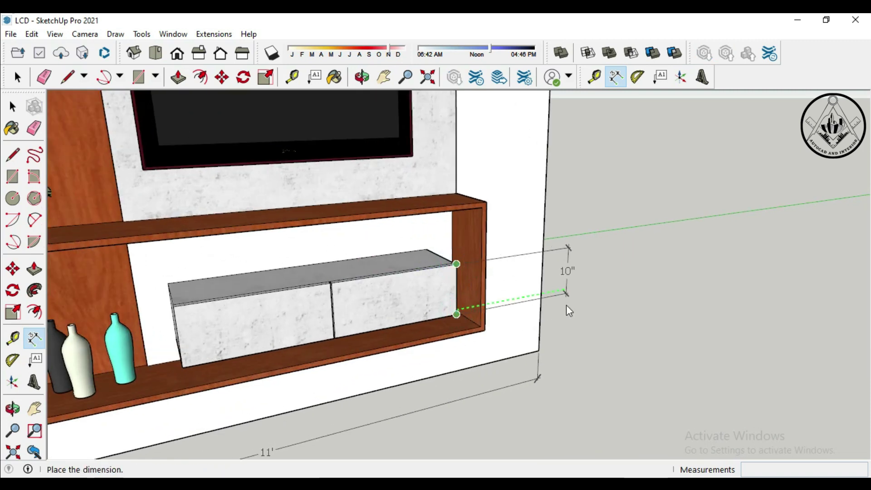
{"action": "left_click", "coordinate": [564, 306]}
Dimension the drawer cabinet's 1' depth, discarding a misplaced first attempt.
{"action": "left_click", "coordinate": [425, 249]}
{"action": "left_click", "coordinate": [456, 263]}
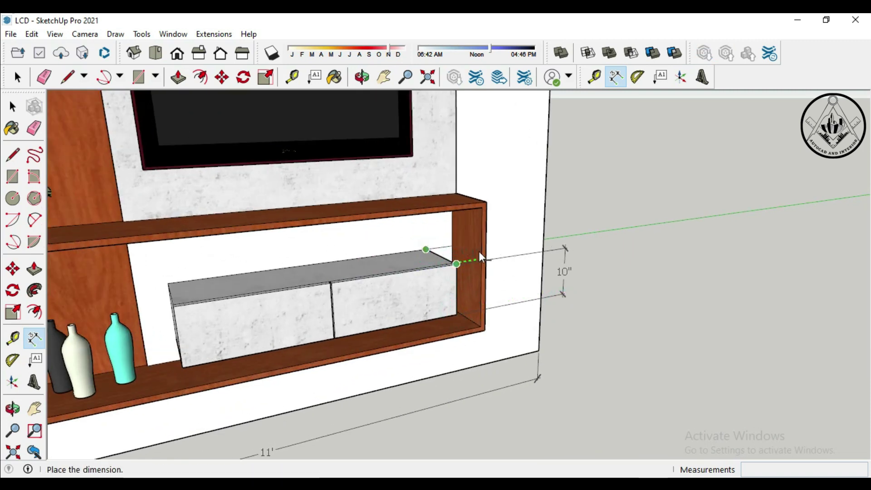
{"action": "scroll", "coordinate": [559, 241], "scroll_direction": "up", "scroll_amount": 1}
{"action": "scroll", "coordinate": [559, 241], "scroll_direction": "up", "scroll_amount": 1}
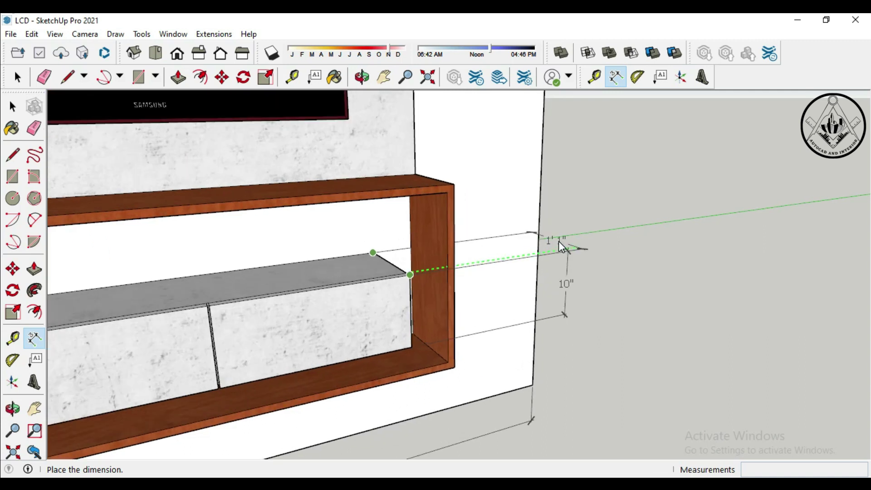
{"action": "key", "text": "Escape"}
{"action": "scroll", "coordinate": [383, 257], "scroll_direction": "up", "scroll_amount": 2}
{"action": "left_click", "coordinate": [362, 250]}
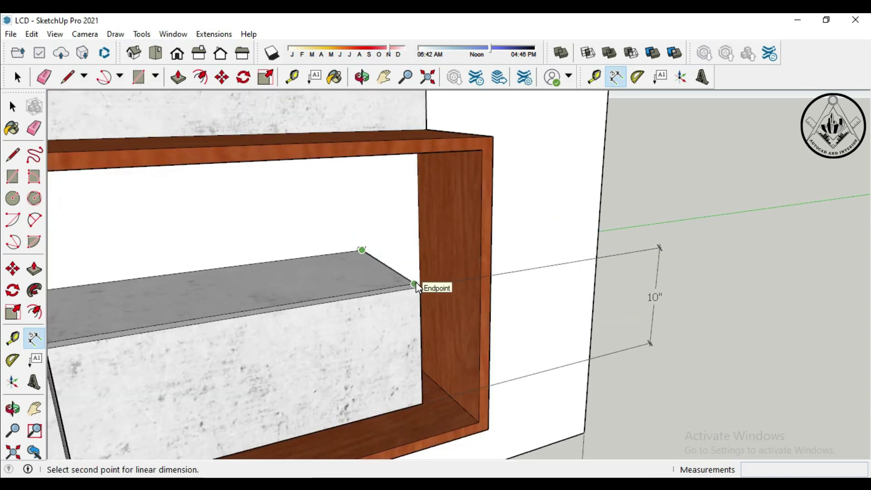
{"action": "left_click", "coordinate": [415, 284]}
{"action": "left_click", "coordinate": [666, 236]}
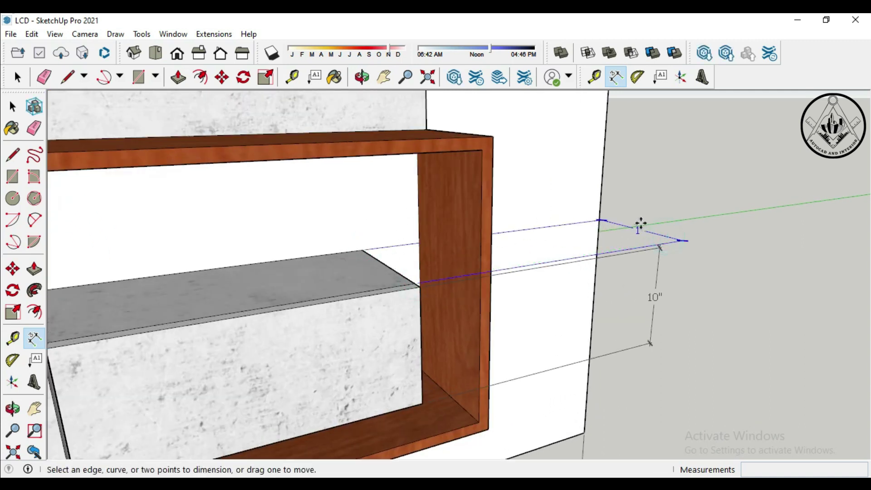
{"action": "scroll", "coordinate": [639, 224], "scroll_direction": "down", "scroll_amount": 3}
{"action": "scroll", "coordinate": [619, 233], "scroll_direction": "down", "scroll_amount": 2}
Add the 4" gap dimension beside the vases after cancelling a wrong 1' 11 7/8" one.
{"action": "left_click", "coordinate": [317, 342]}
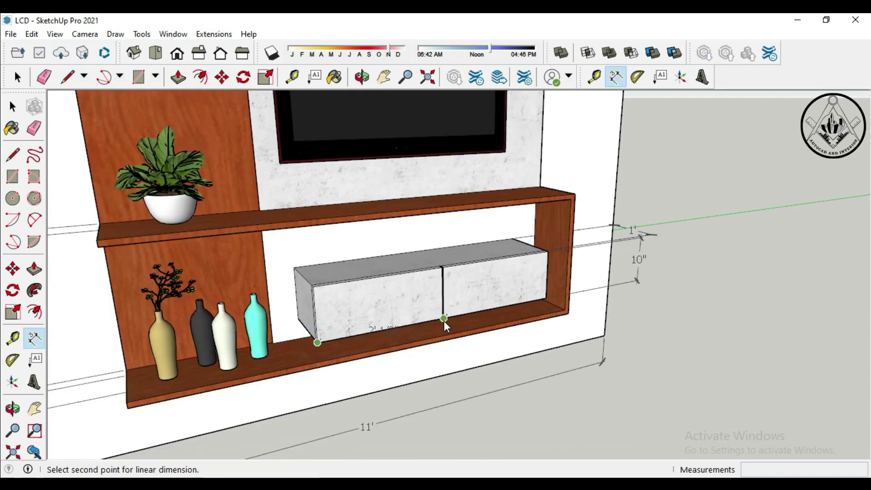
{"action": "scroll", "coordinate": [443, 320], "scroll_direction": "up", "scroll_amount": 3}
{"action": "left_click", "coordinate": [443, 316]}
{"action": "scroll", "coordinate": [442, 317], "scroll_direction": "down", "scroll_amount": 3}
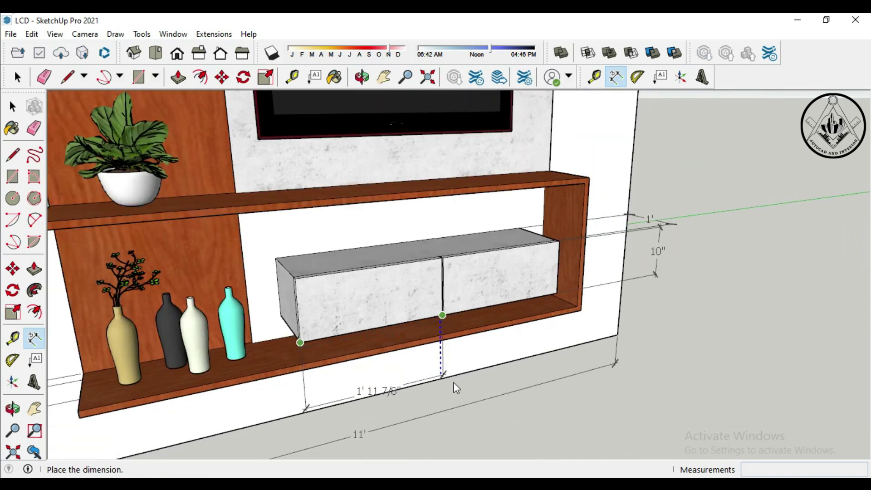
{"action": "key", "text": "Escape"}
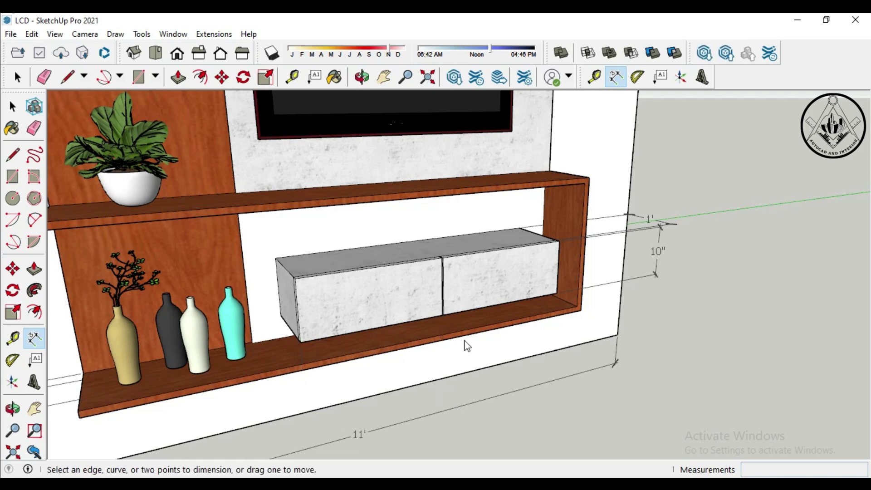
{"action": "scroll", "coordinate": [494, 292], "scroll_direction": "up", "scroll_amount": 2}
{"action": "scroll", "coordinate": [493, 291], "scroll_direction": "up", "scroll_amount": 1}
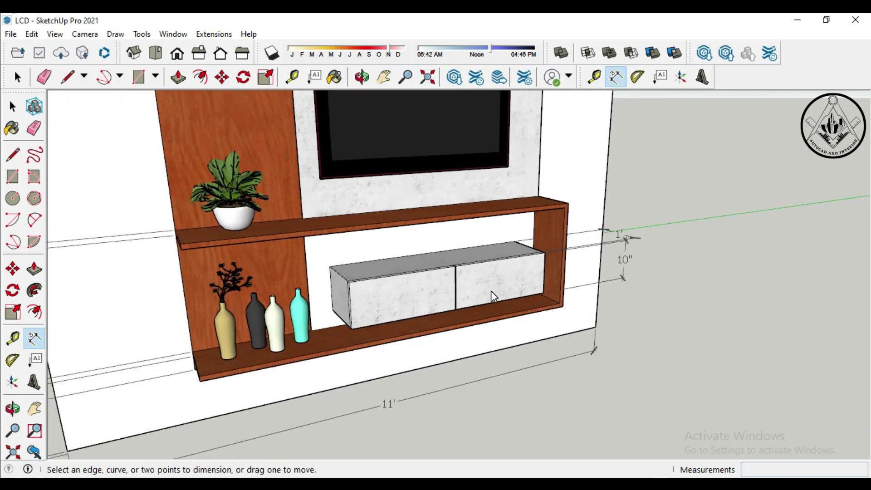
{"action": "left_click", "coordinate": [332, 310]}
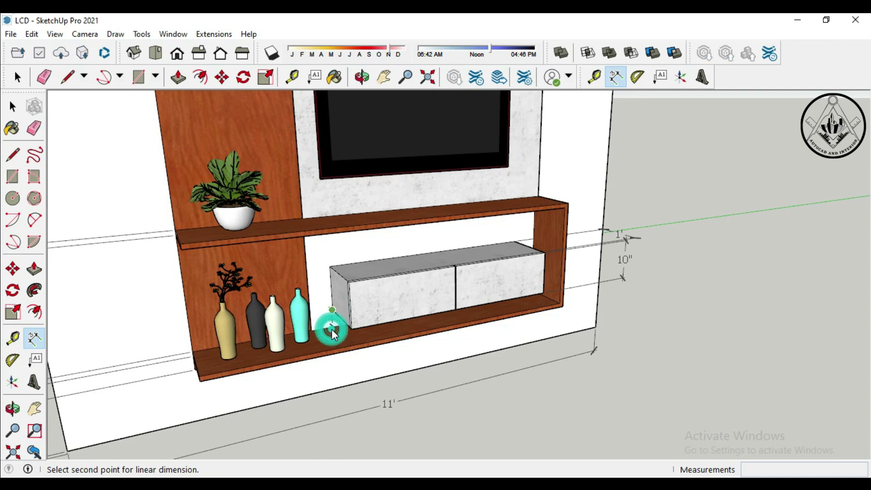
{"action": "left_click", "coordinate": [315, 333]}
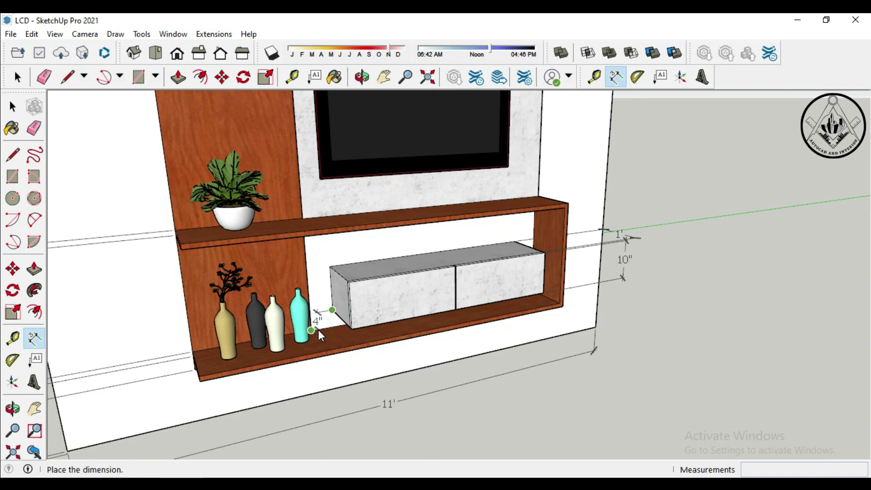
{"action": "left_click", "coordinate": [319, 327]}
Dimension the clearance between the drawer cabinet top and the shelf above.
{"action": "mouse_move", "coordinate": [336, 337]}
{"action": "middle_mouse_down"}
{"action": "mouse_move", "coordinate": [419, 274]}
{"action": "mouse_move", "coordinate": [514, 389]}
{"action": "middle_mouse_up"}
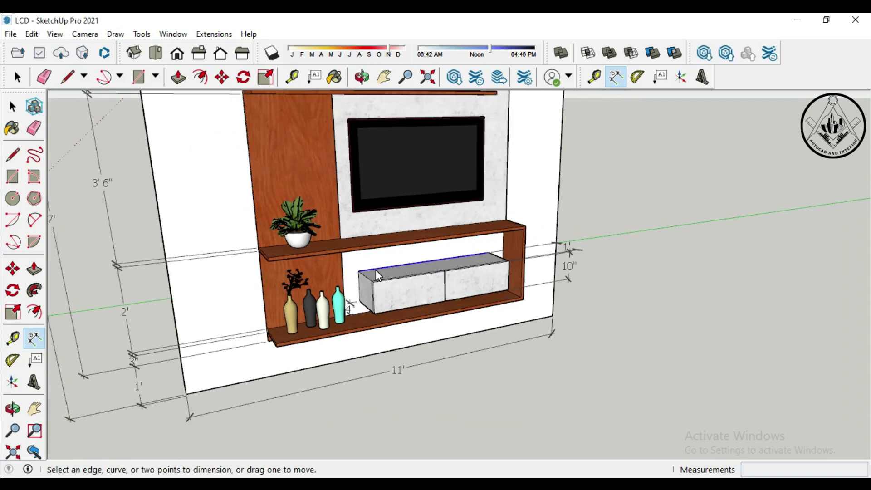
{"action": "middle_click_drag", "start_coordinate": [376, 274], "coordinate": [357, 274]}
{"action": "scroll", "coordinate": [357, 273], "scroll_direction": "up", "scroll_amount": 2}
{"action": "left_click", "coordinate": [357, 274]}
{"action": "left_click", "coordinate": [356, 237]}
{"action": "left_click", "coordinate": [341, 238]}
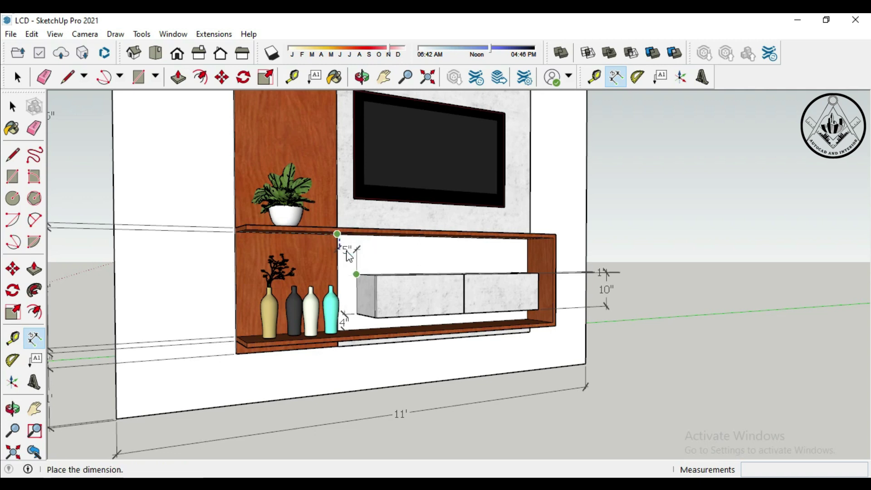
{"action": "scroll", "coordinate": [345, 255], "scroll_direction": "up", "scroll_amount": 2}
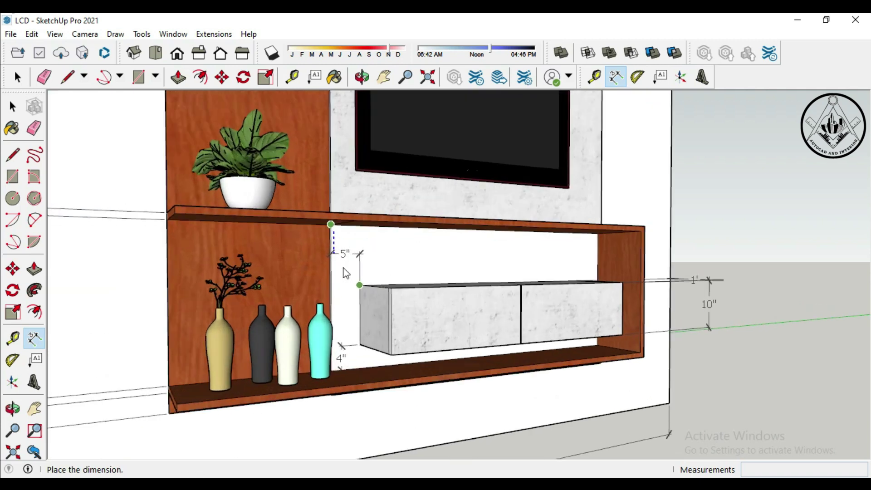
{"action": "key", "text": "Escape"}
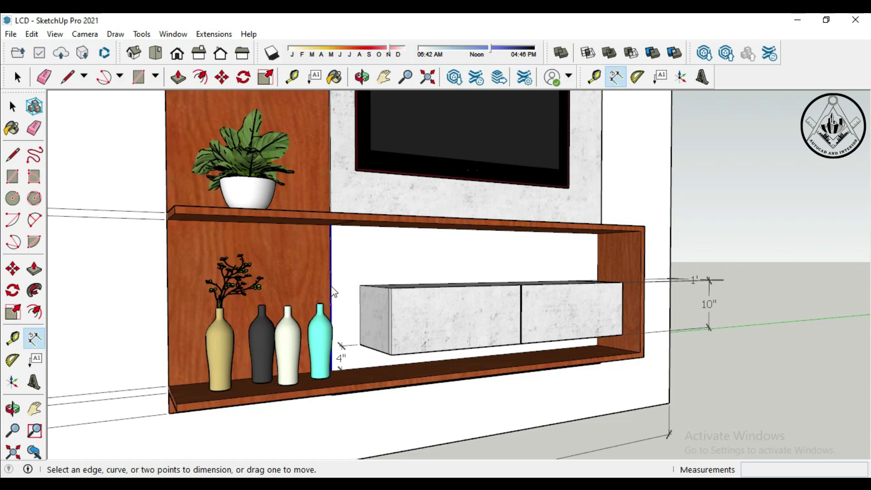
{"action": "left_click", "coordinate": [359, 285]}
{"action": "left_click", "coordinate": [331, 225]}
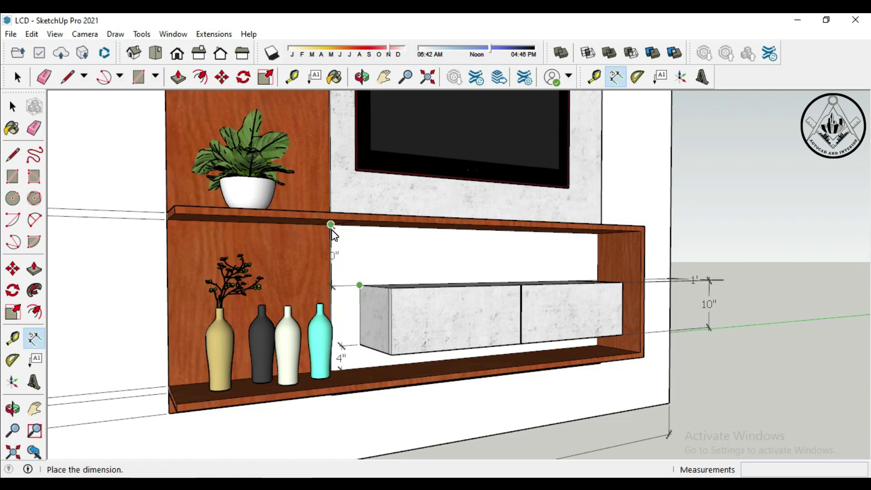
{"action": "left_click", "coordinate": [334, 233]}
{"action": "scroll", "coordinate": [349, 340], "scroll_direction": "down", "scroll_amount": 2}
{"action": "scroll", "coordinate": [377, 363], "scroll_direction": "down", "scroll_amount": 3}
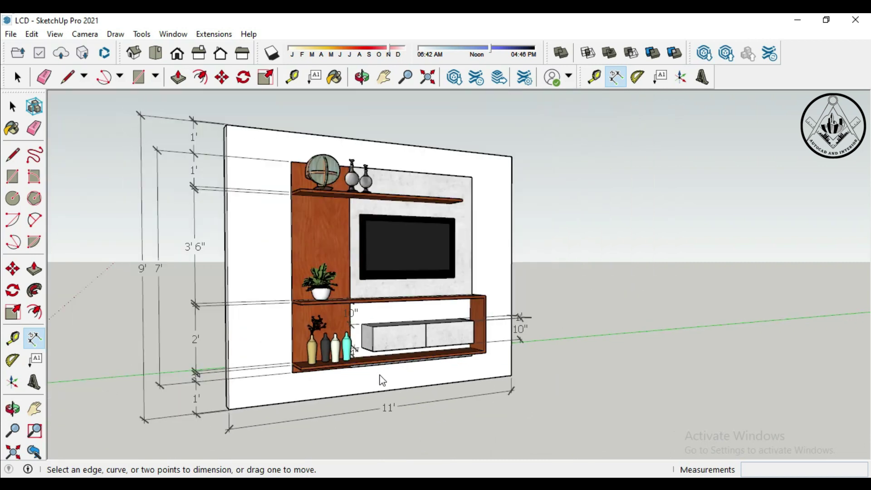
{"action": "scroll", "coordinate": [454, 386], "scroll_direction": "down", "scroll_amount": 2}
{"action": "middle_click_drag", "start_coordinate": [501, 428], "coordinate": [534, 371]}
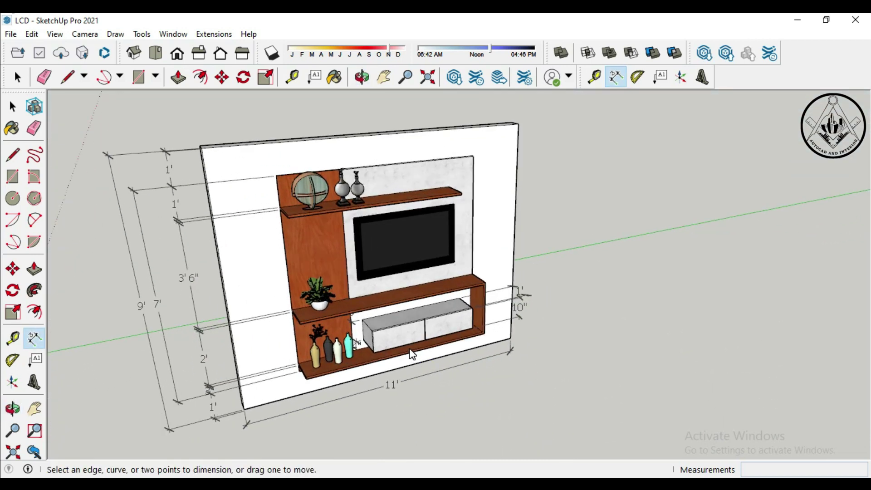
{"action": "scroll", "coordinate": [243, 257], "scroll_direction": "up", "scroll_amount": 2}
{"action": "scroll", "coordinate": [640, 330], "scroll_direction": "down", "scroll_amount": 2}
{"action": "scroll", "coordinate": [495, 393], "scroll_direction": "up", "scroll_amount": 1}
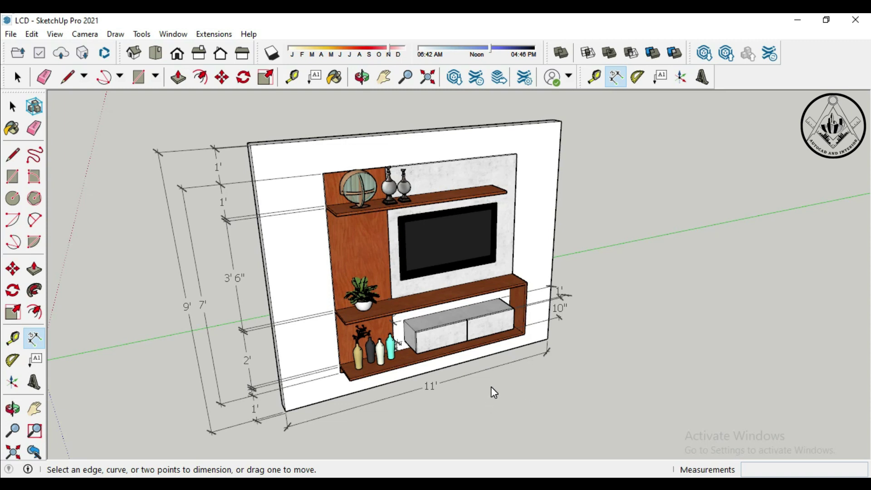
{"action": "scroll", "coordinate": [491, 386], "scroll_direction": "up", "scroll_amount": 1}
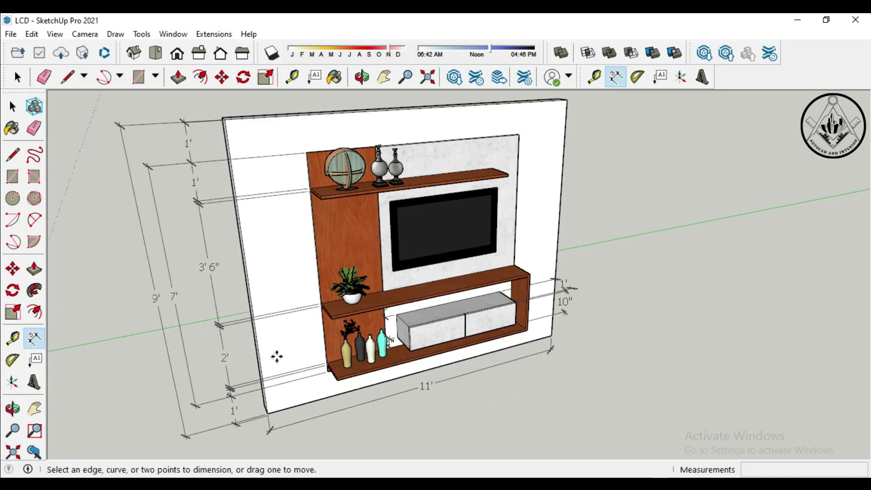
{"action": "left_click", "coordinate": [34, 409]}
{"action": "left_click_drag", "start_coordinate": [592, 385], "coordinate": [656, 399]}
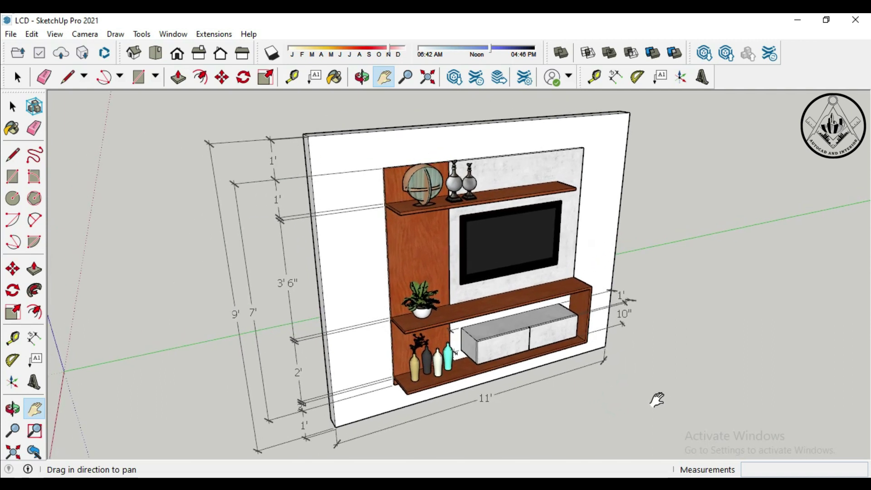
{"action": "scroll", "coordinate": [617, 427], "scroll_direction": "up", "scroll_amount": 1}
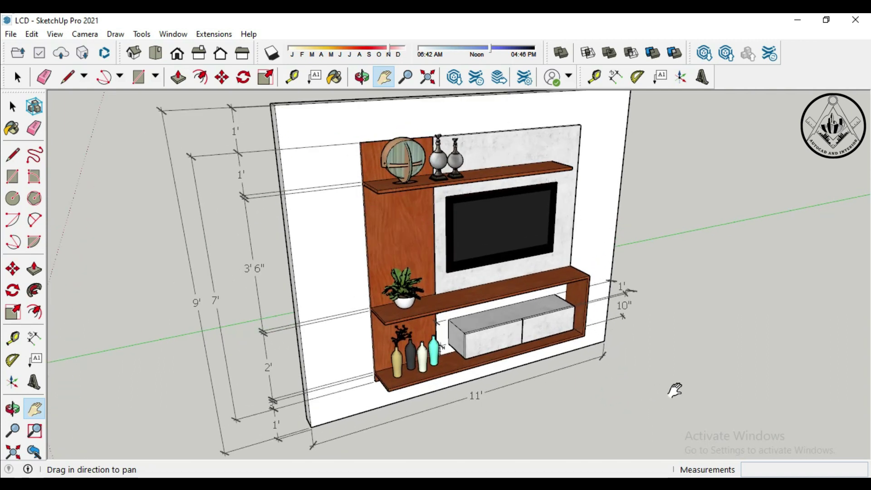
{"action": "mouse_move", "coordinate": [674, 392]}
{"action": "middle_mouse_down"}
{"action": "mouse_move", "coordinate": [579, 389]}
{"action": "mouse_move", "coordinate": [580, 417]}
{"action": "middle_mouse_up"}
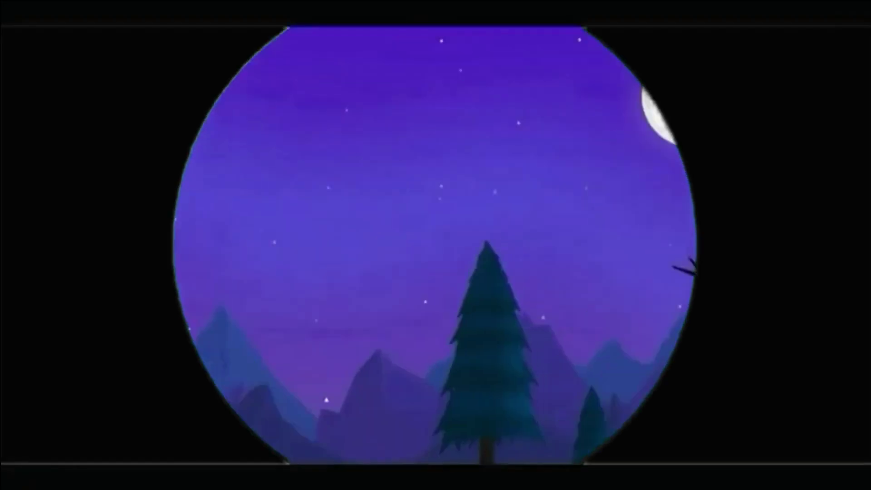